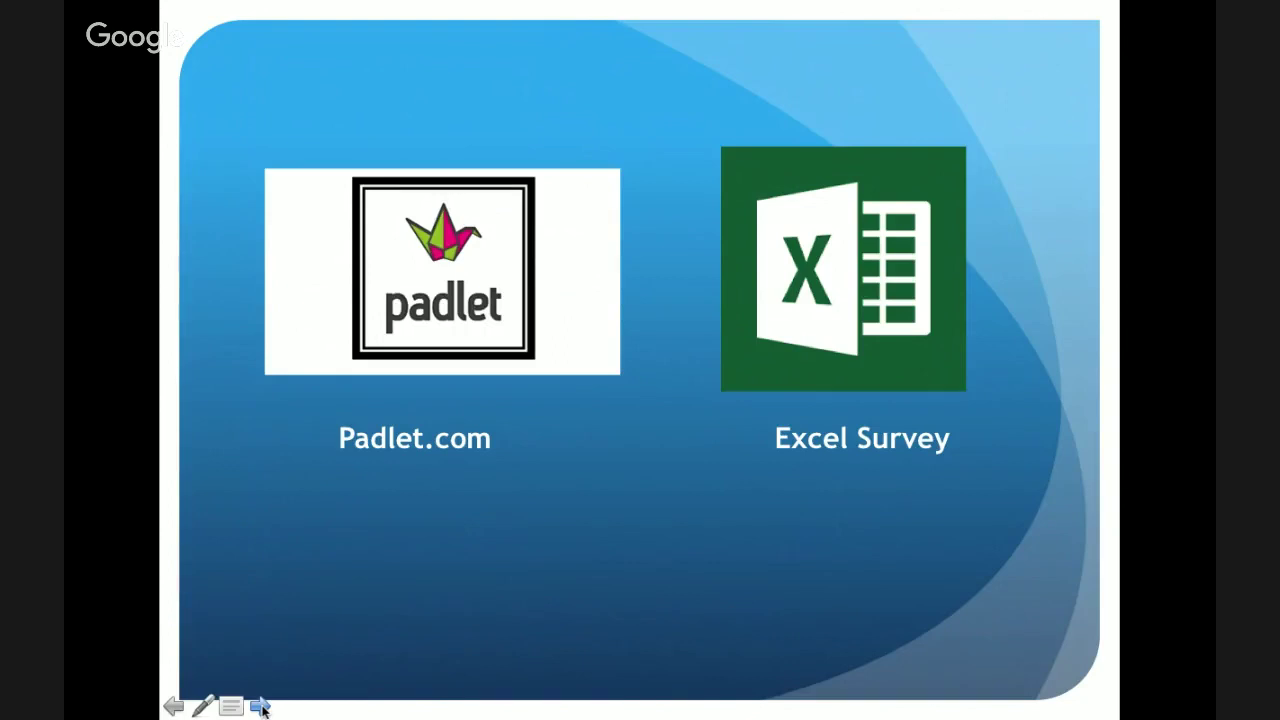
Step: Advance past the Padlet and Excel Survey slide and play the embedded Padlet dashboard walkthrough video
left_click(260, 707)
left_click(214, 600)
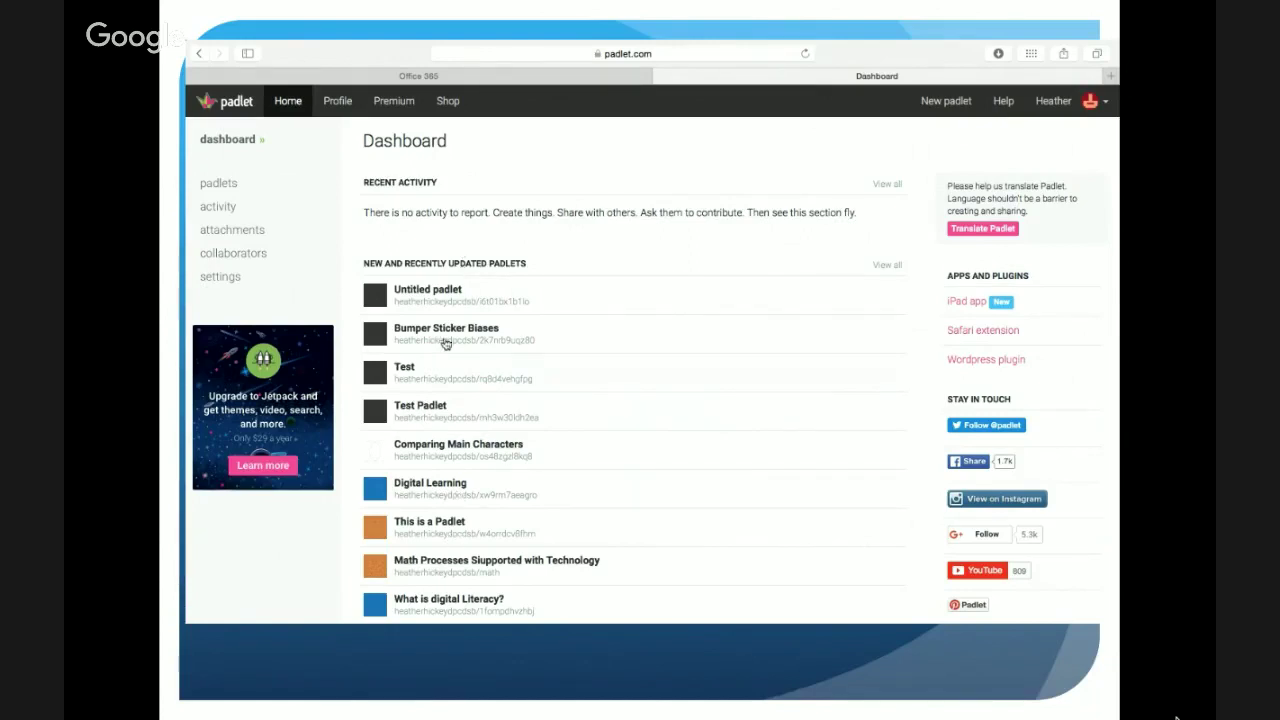
Step: Scroll the Dashboard's recently updated padlets and open 'Untitled padlet'
scroll(598, 497, "down", 1)
scroll(600, 497, "down", 1)
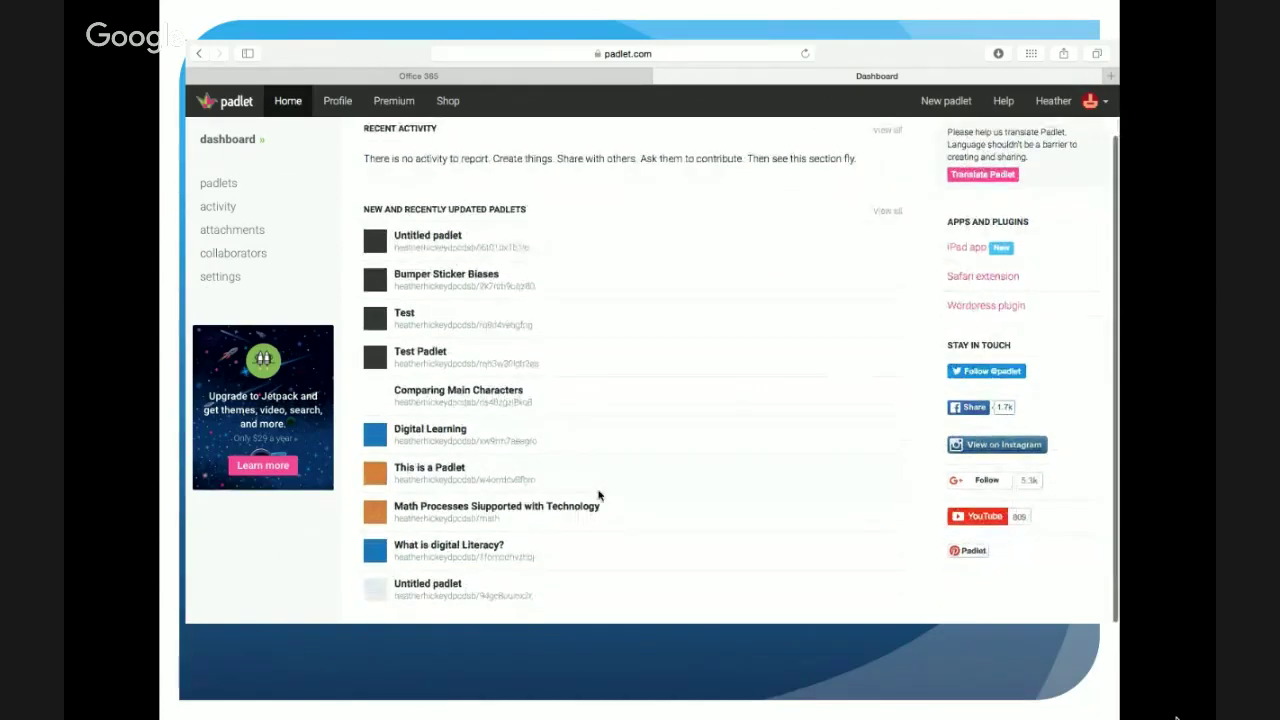
mouse_move(646, 607)
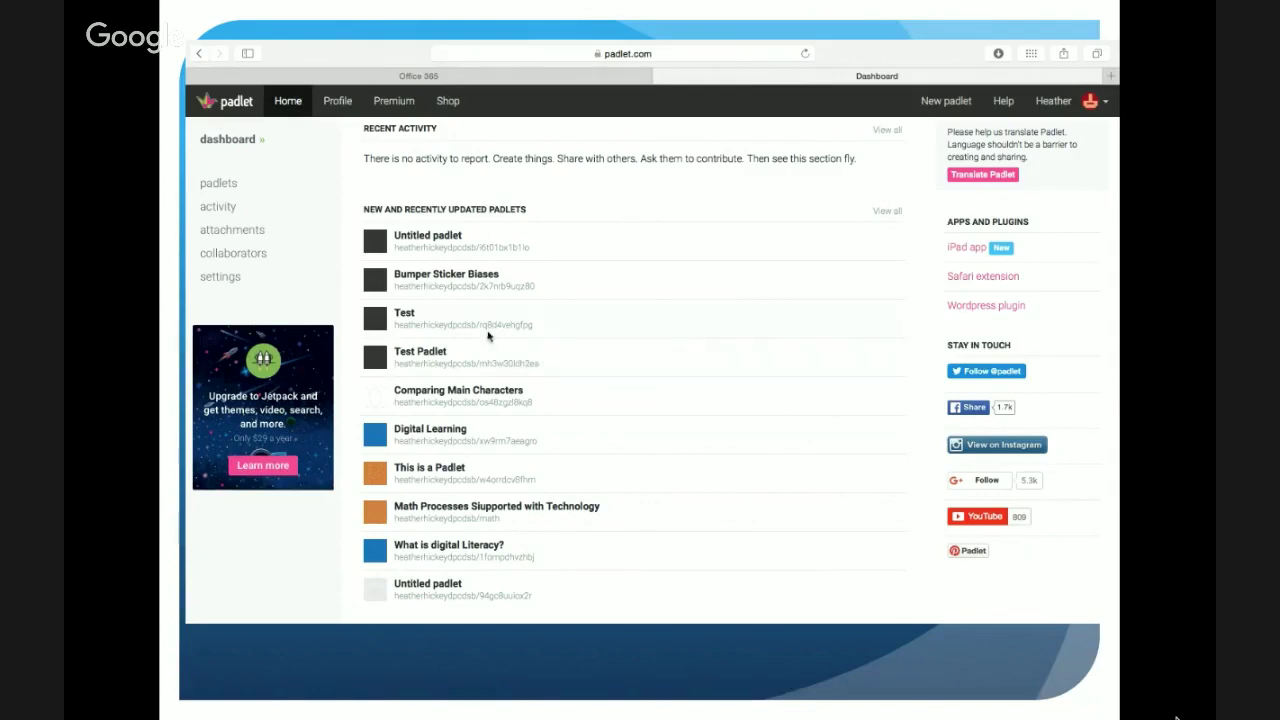
left_click(449, 239)
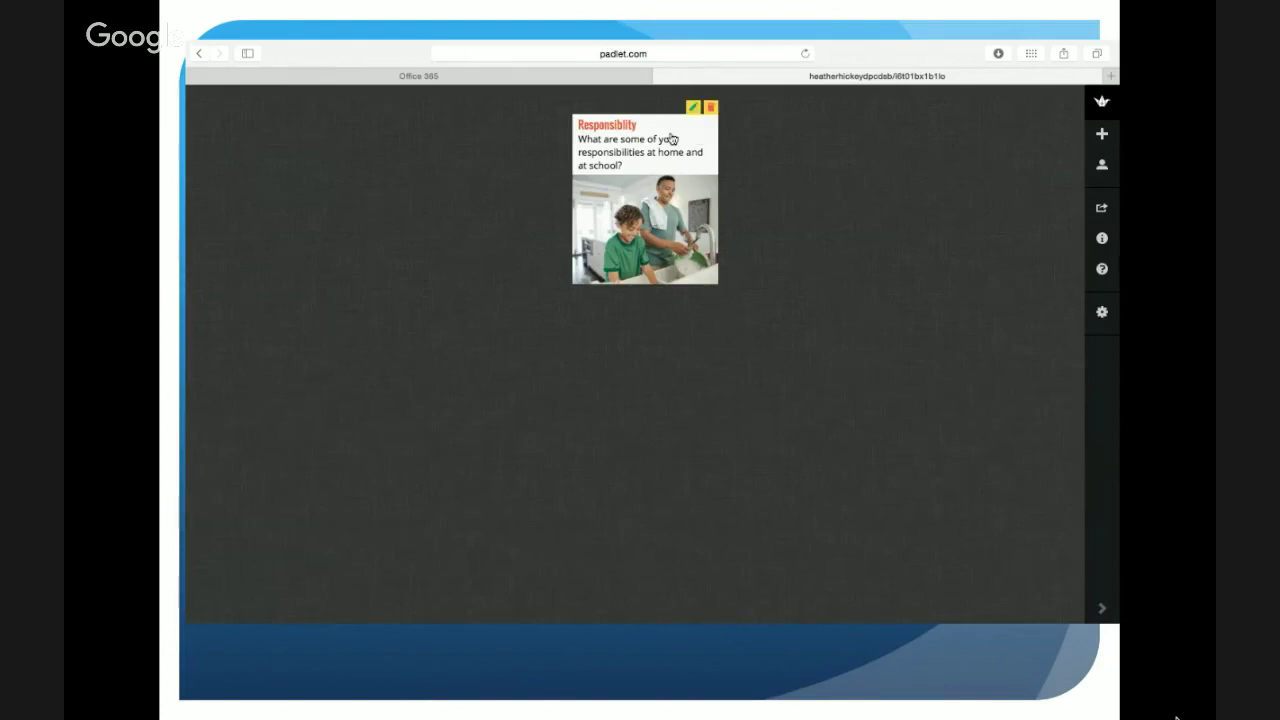
Step: Nudge the Responsibility post left and add a post titled with the student's name reading 'At school I listen to my teacher'
mouse_move(637, 134)
left_mouse_down()
mouse_move(654, 131)
mouse_move(640, 131)
left_mouse_up()
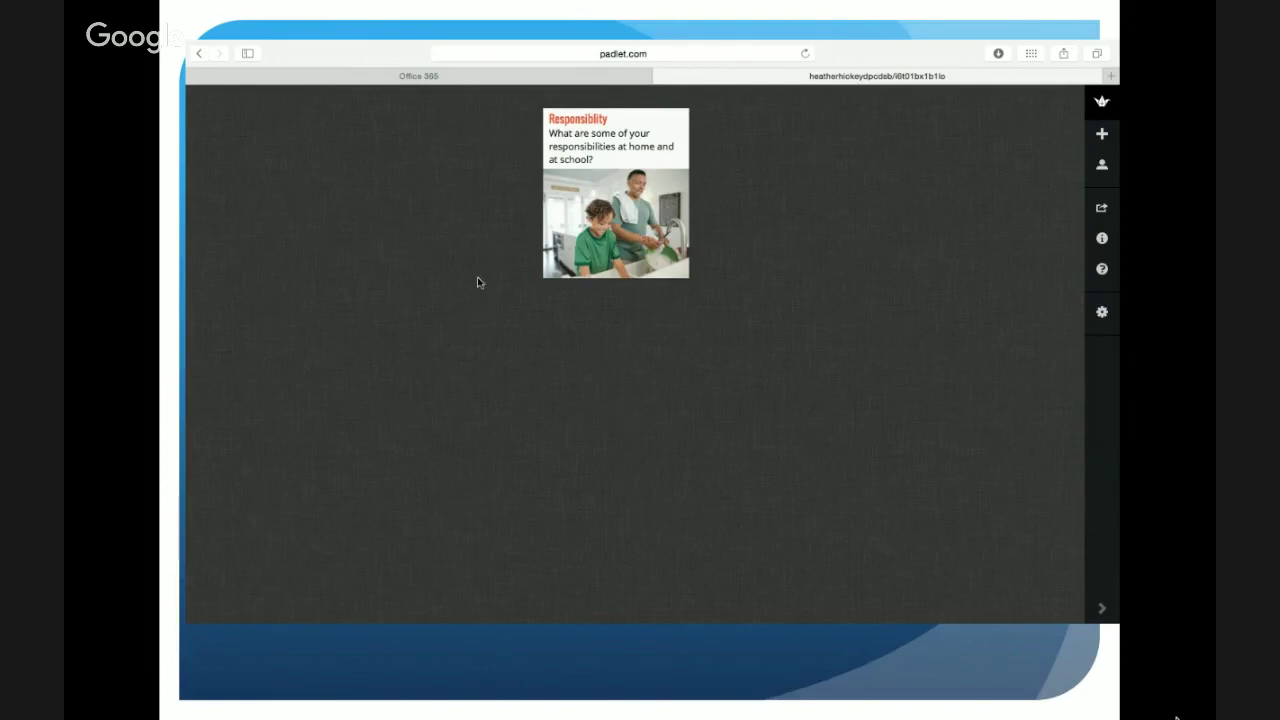
double_click(358, 225)
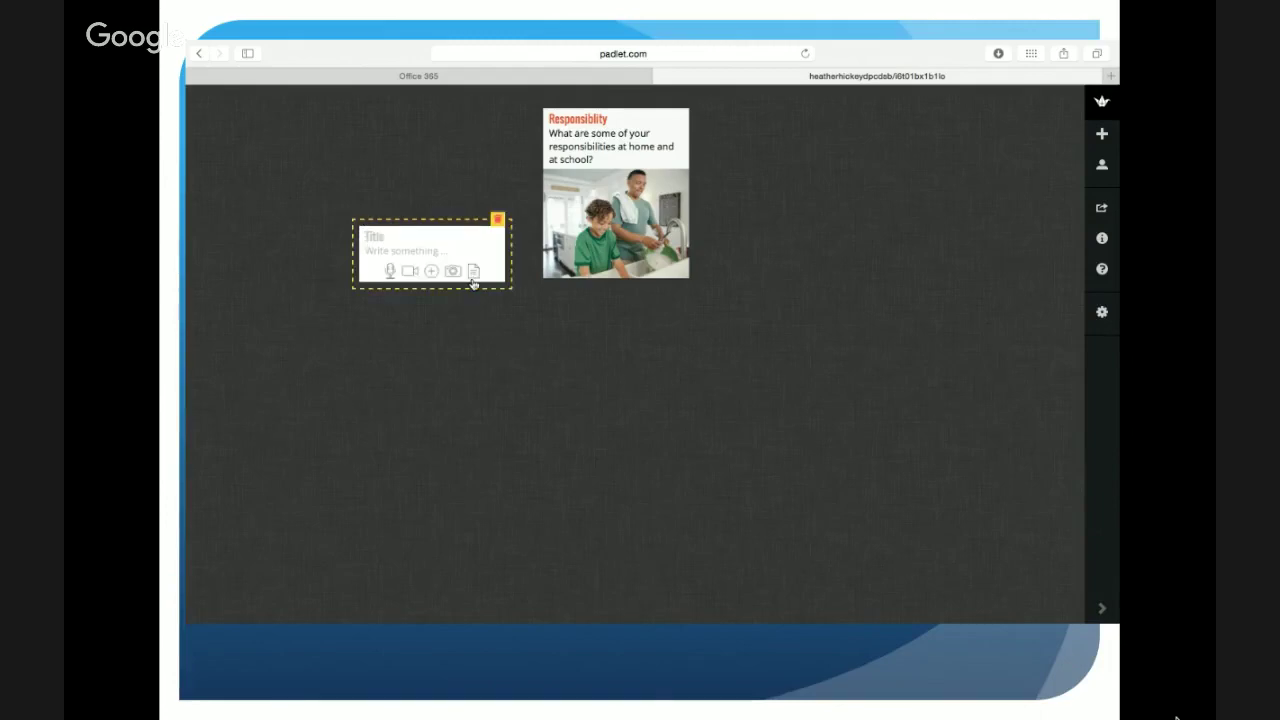
left_click(372, 236)
type("Heather")
left_click(367, 253)
type("At school")
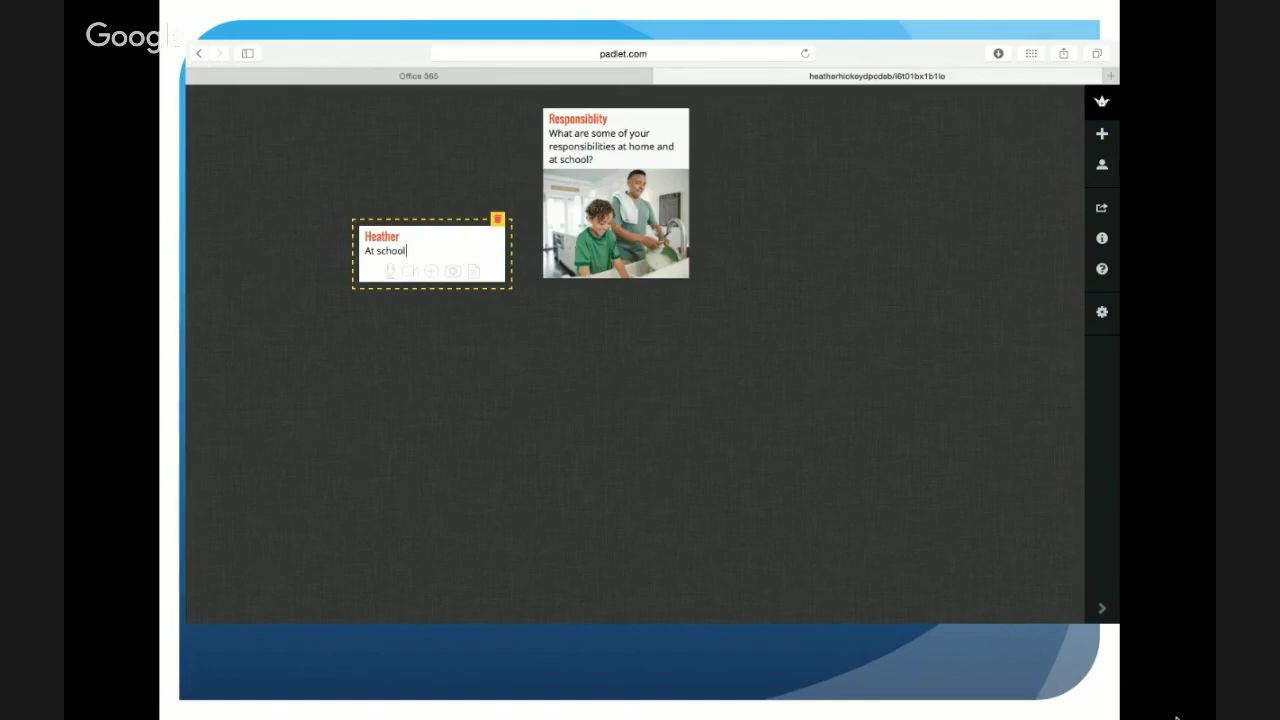
type("I listen to my teacher")
Step: Discard an accidental empty post and reopen the new post for editing
left_click(389, 285)
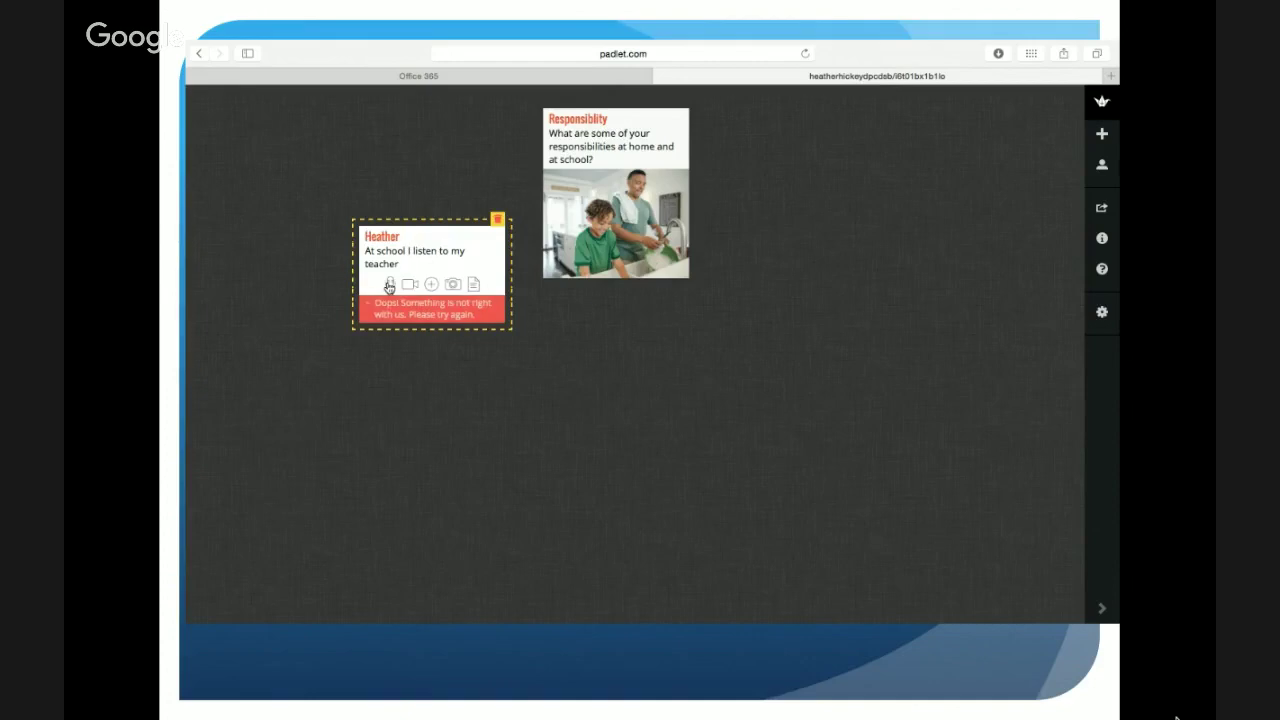
double_click(603, 394)
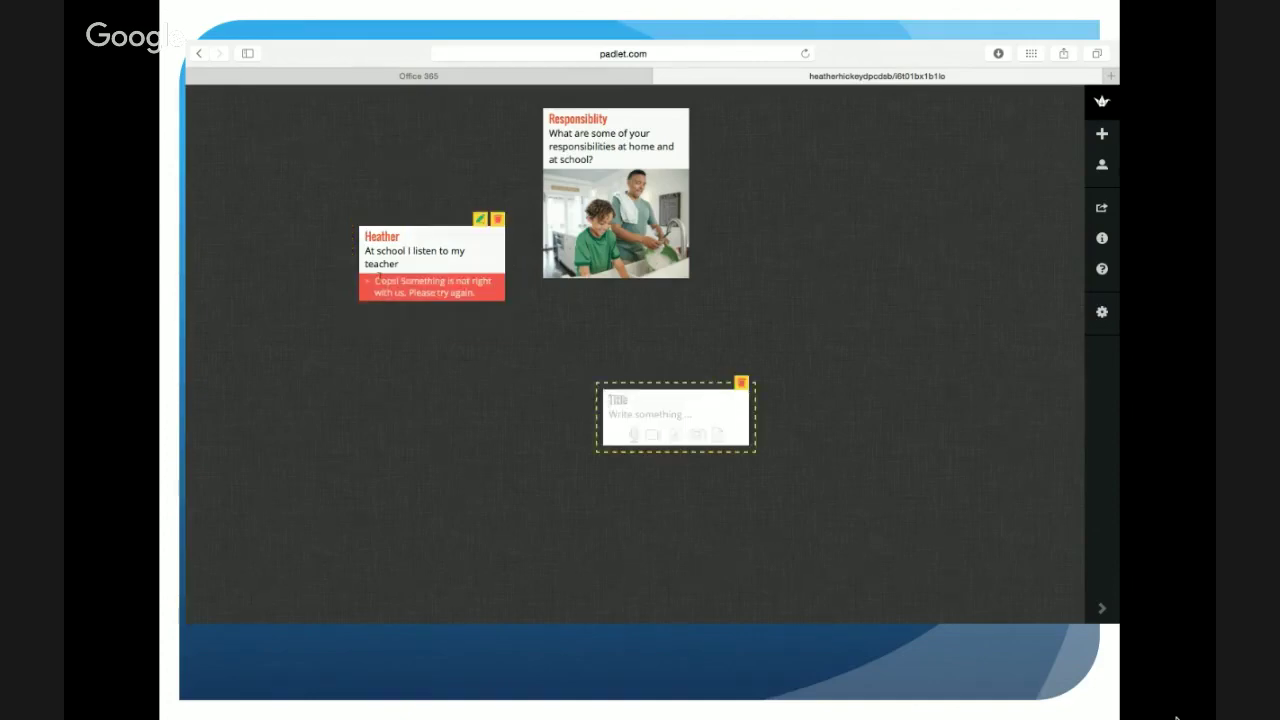
left_click(366, 282)
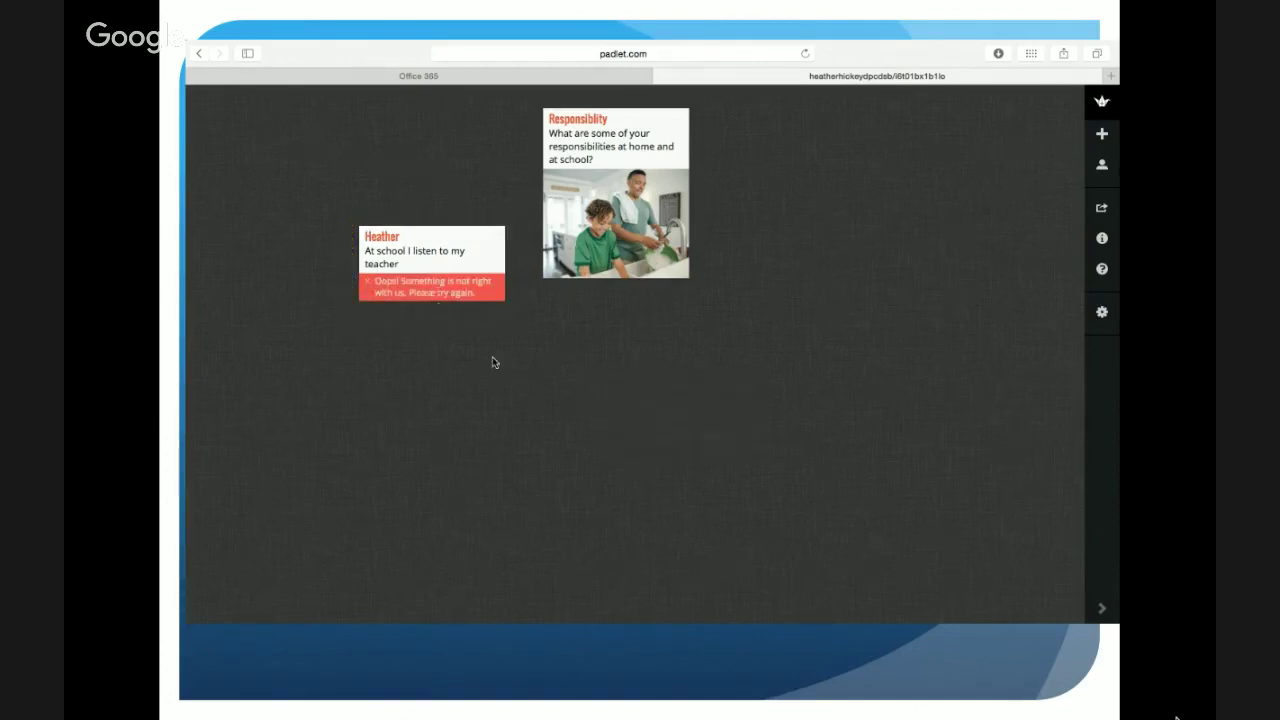
mouse_move(486, 271)
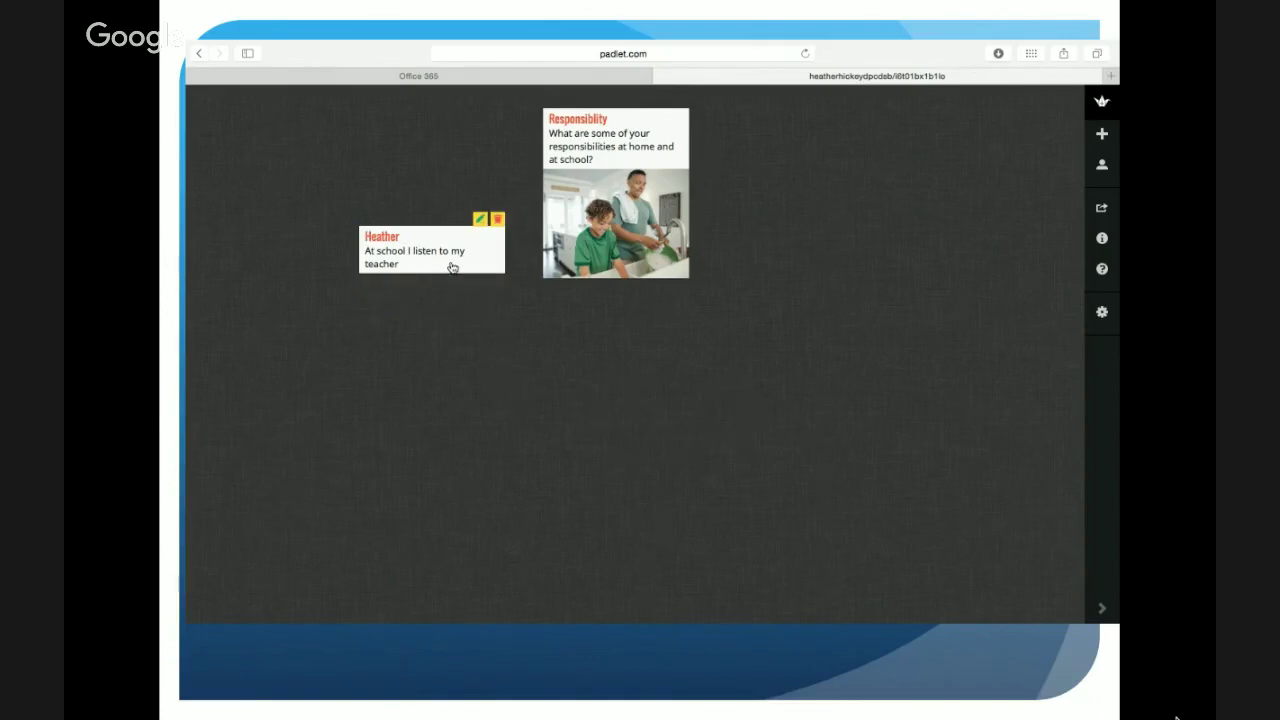
left_click(450, 265)
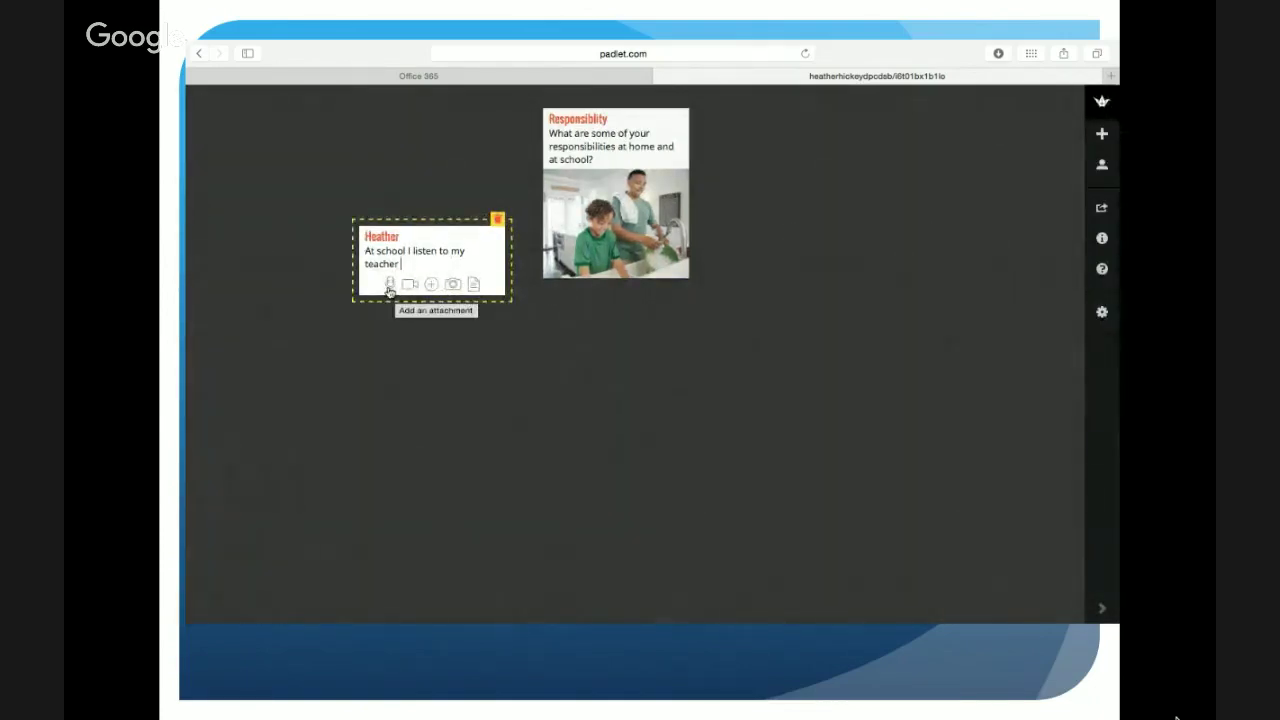
left_click(390, 286)
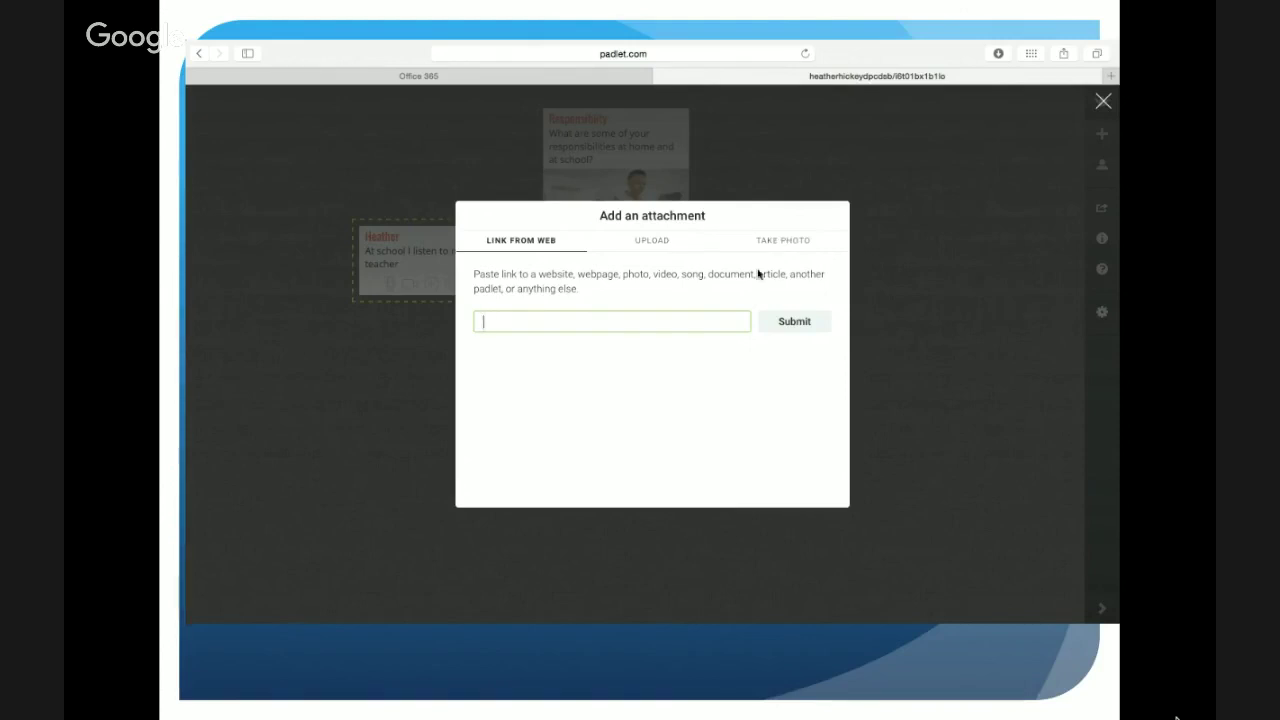
left_click(952, 404)
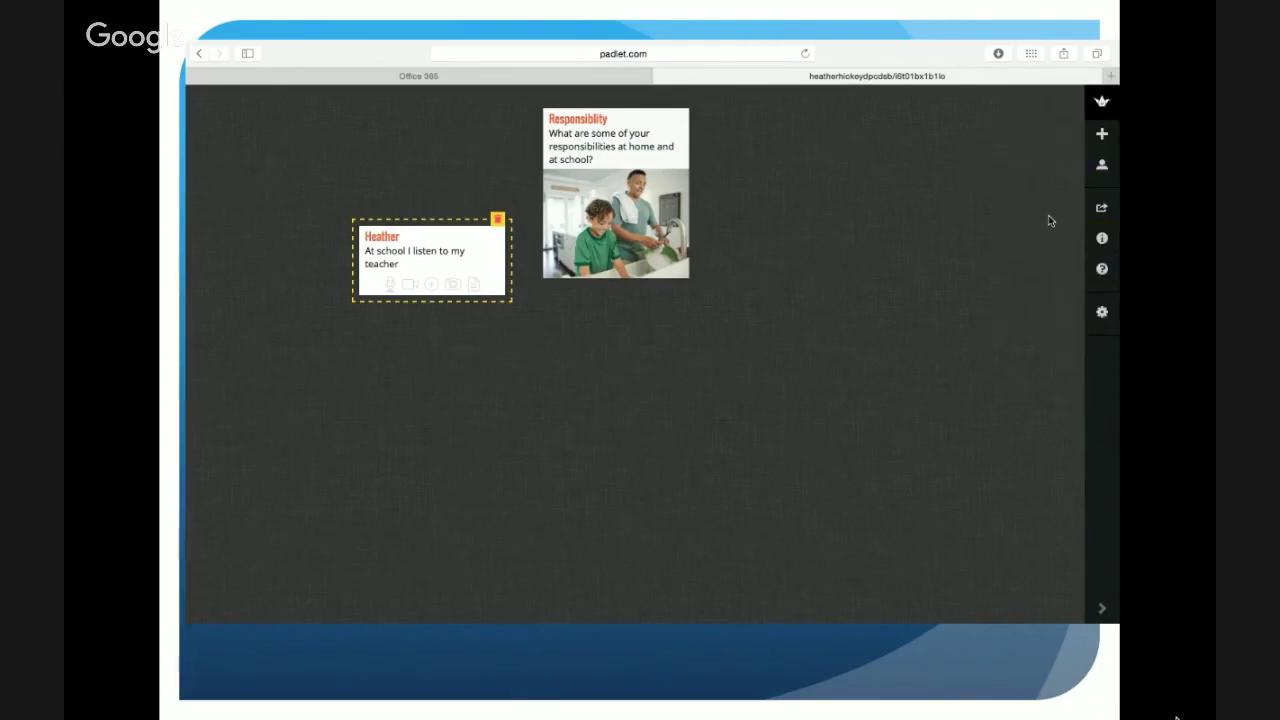
Step: Create a new padlet, dismiss its welcome message, and bring up its settings
left_click(1101, 133)
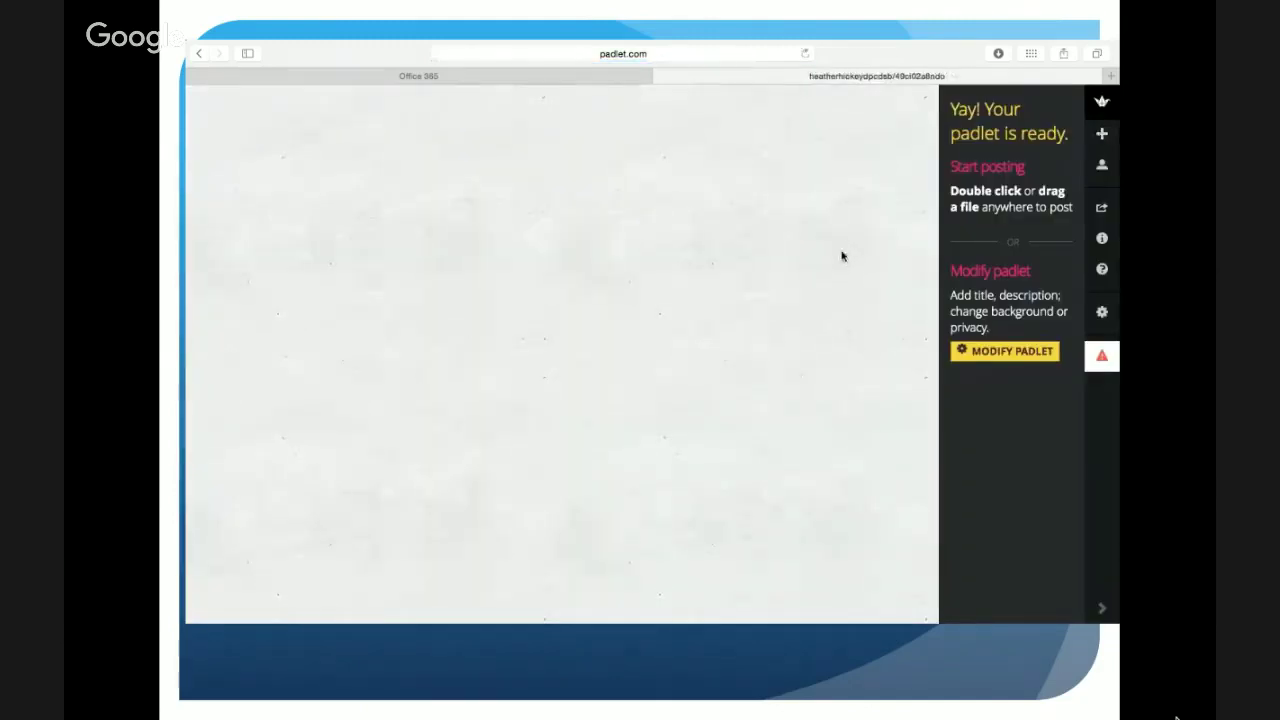
left_click(841, 256)
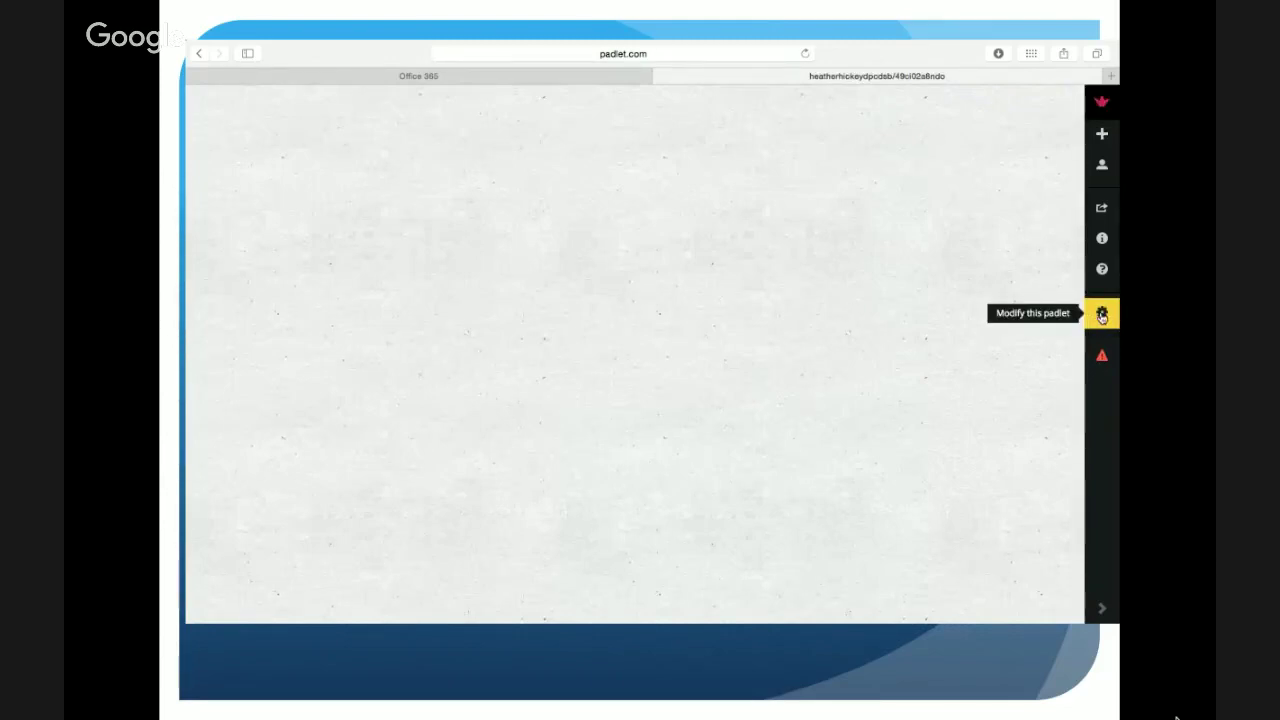
left_click(1102, 315)
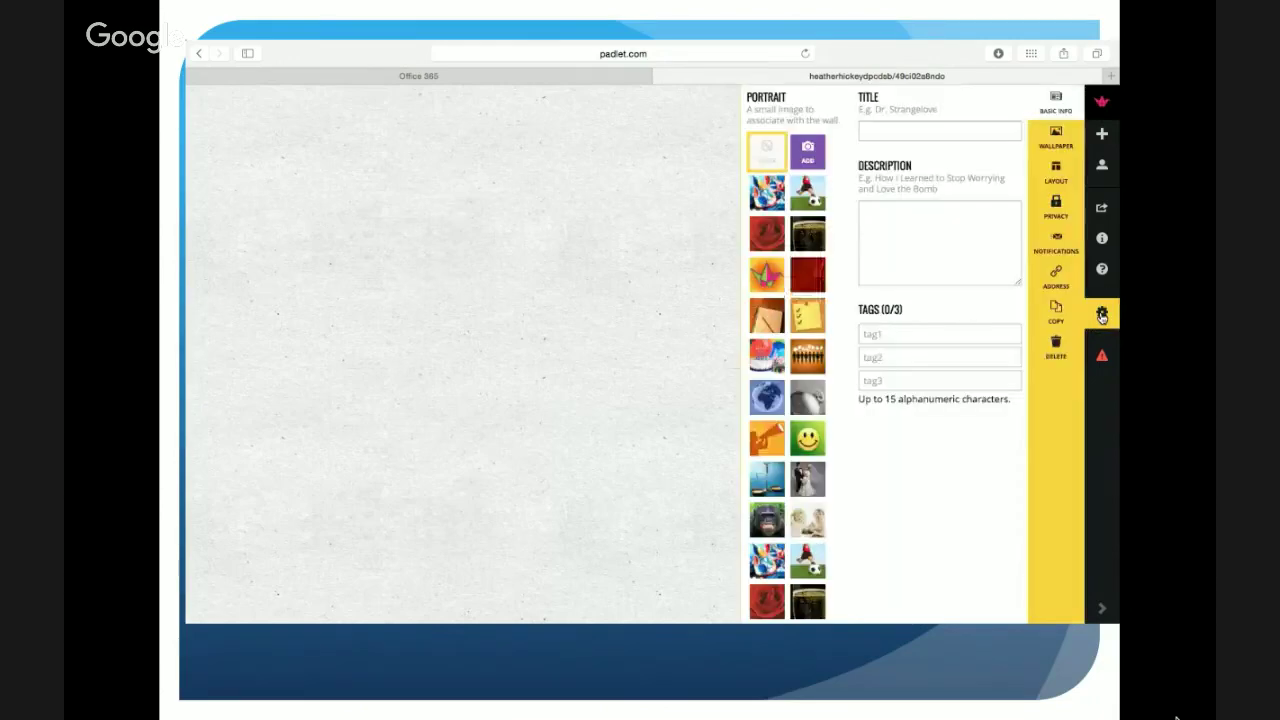
Step: Title the padlet 'Testing', describe it as 'This is for math 3D shapes', and choose the orange megaphone portrait
left_click(875, 133)
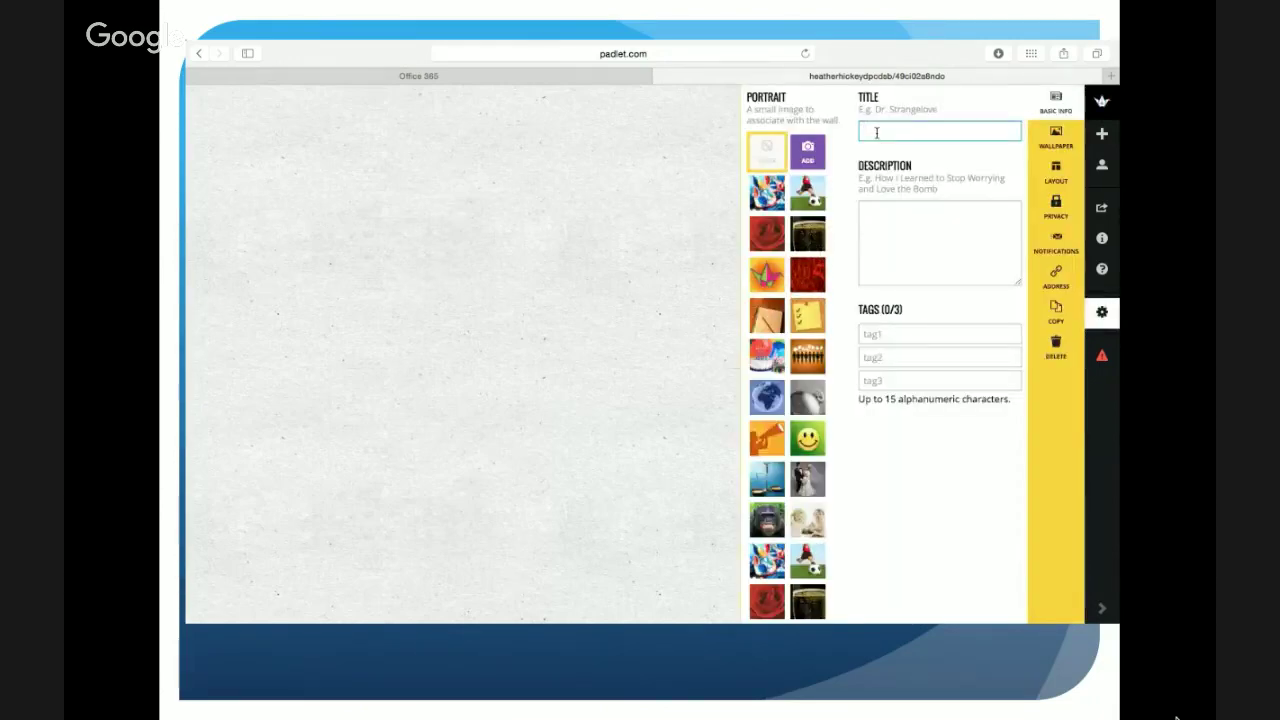
type("Test")
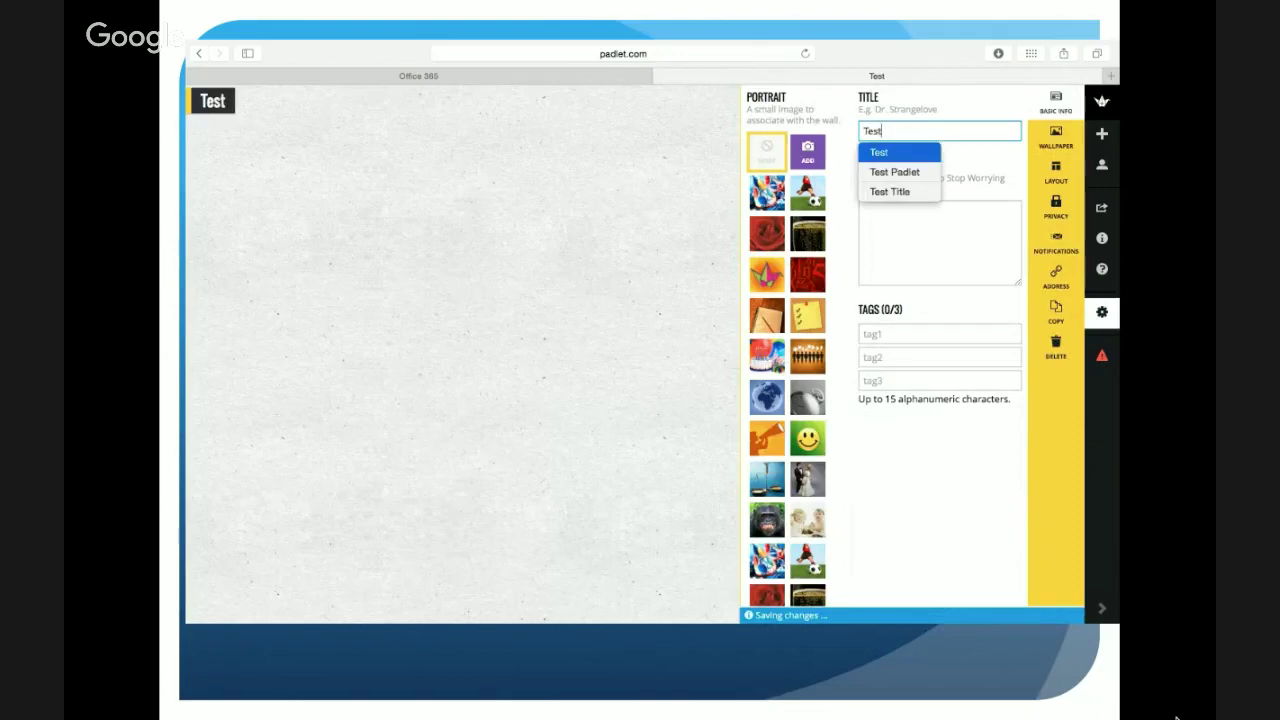
type("ing")
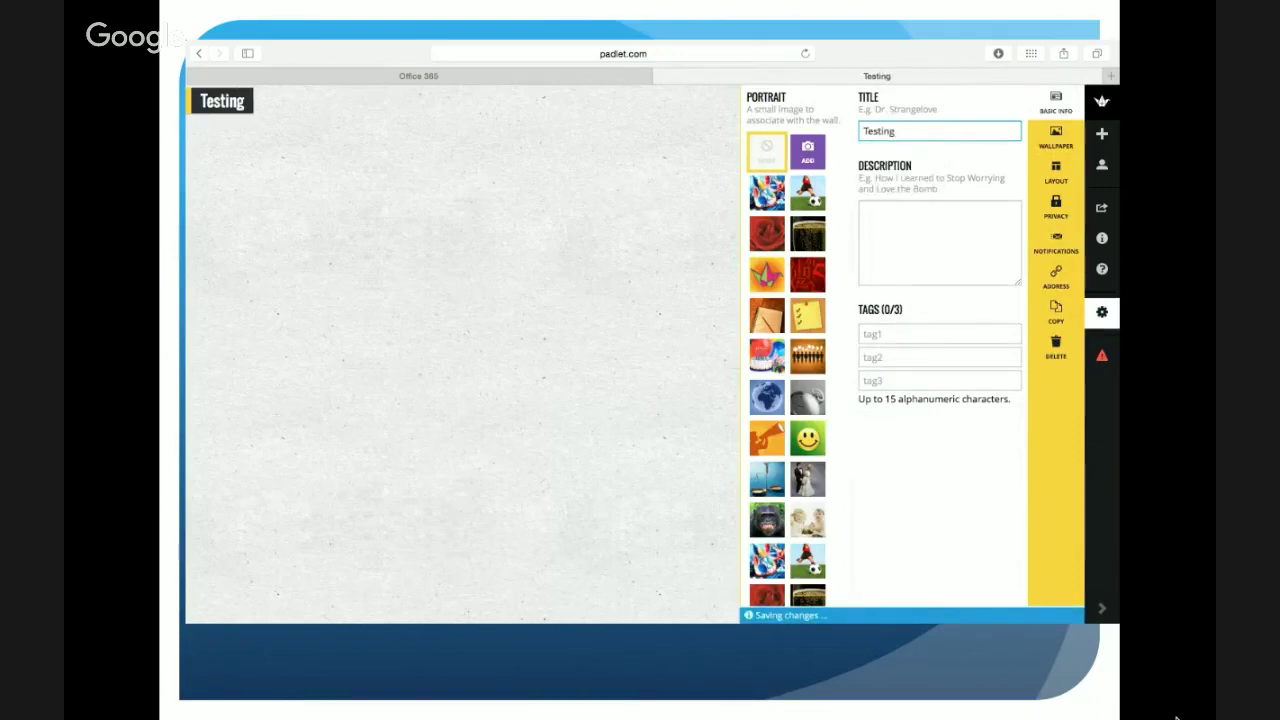
left_click(899, 227)
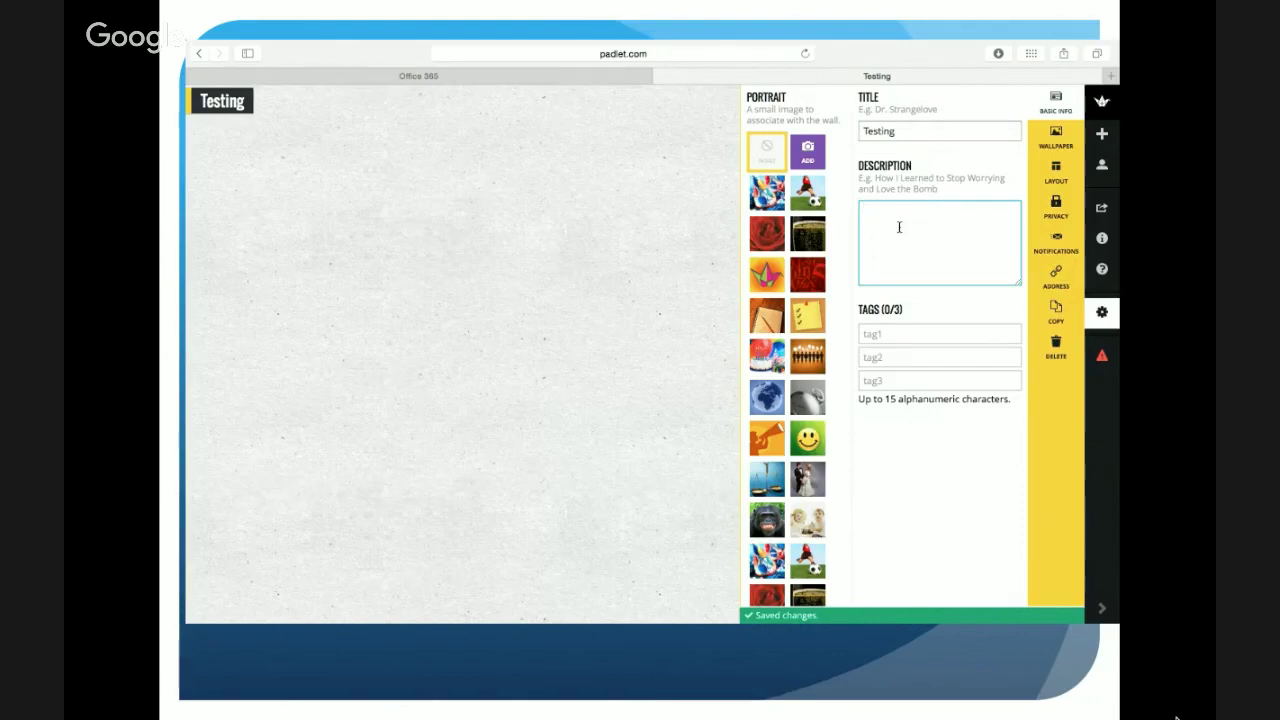
type("this is for math")
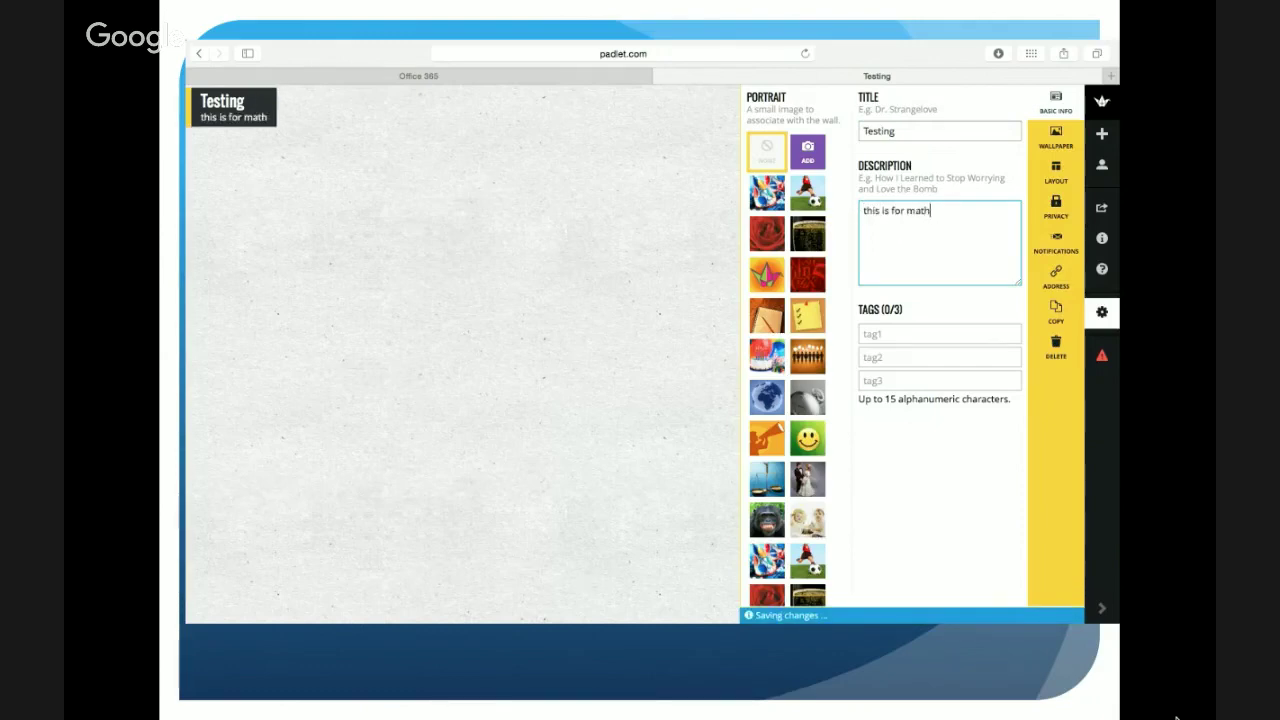
type("  3D shapes")
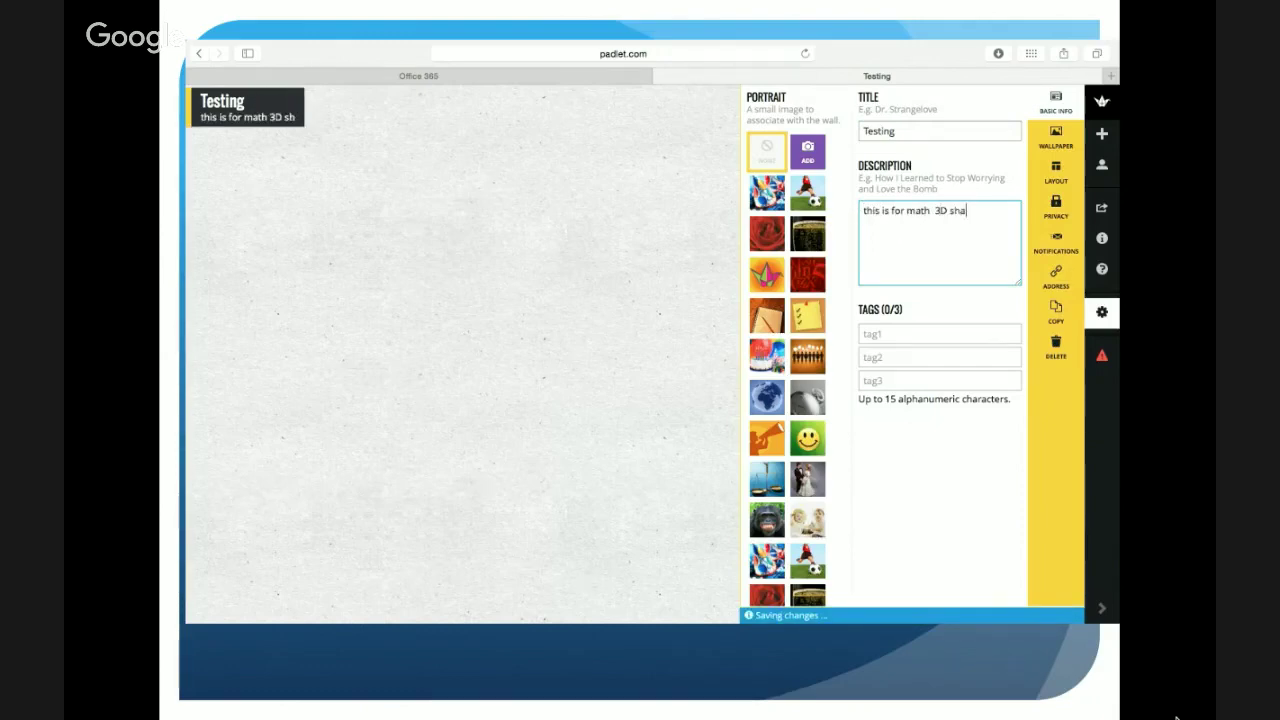
left_click(866, 212)
key("BackSpace")
type("T")
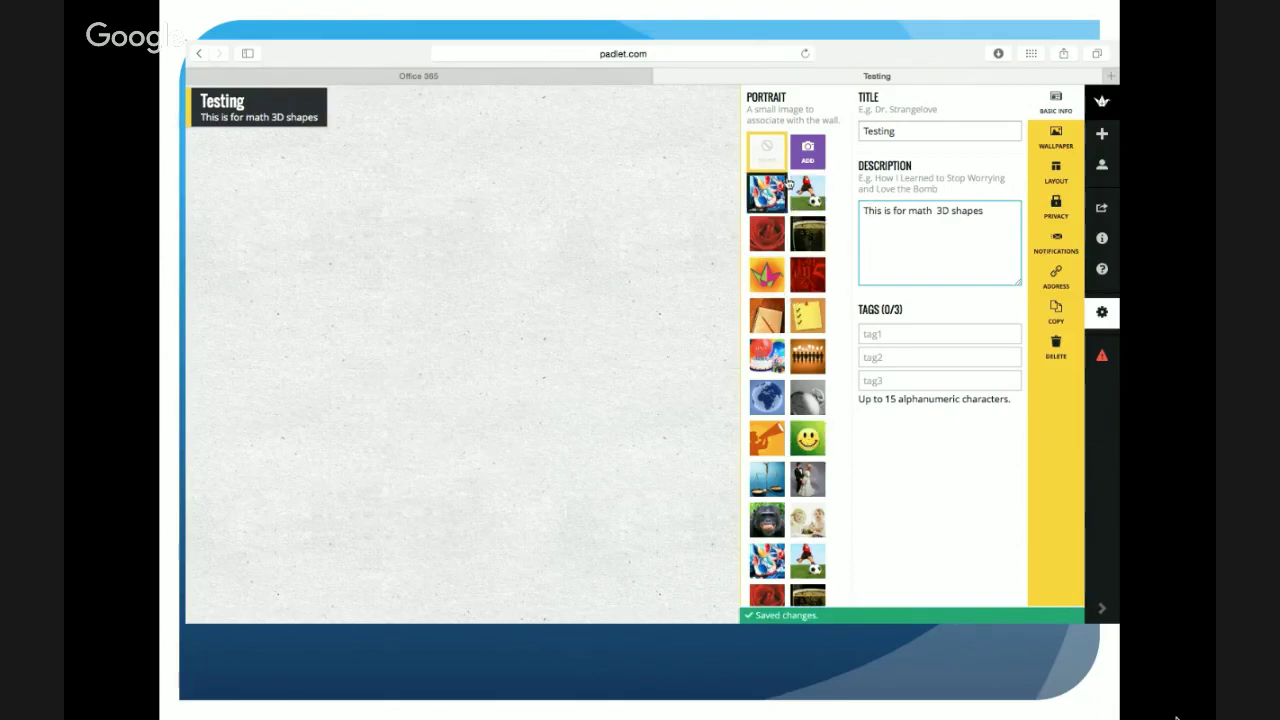
left_click(767, 438)
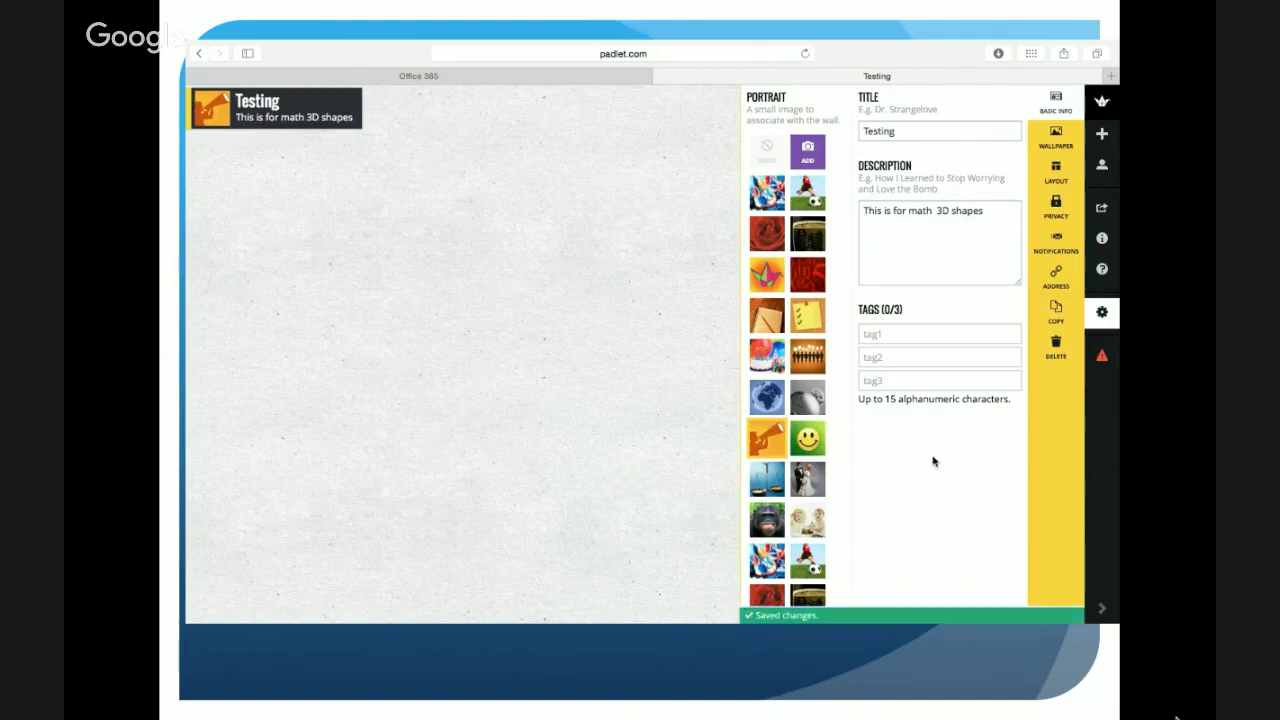
Step: Give the board the Blueprint wallpaper and keep its layout on Freeform
left_click(1064, 140)
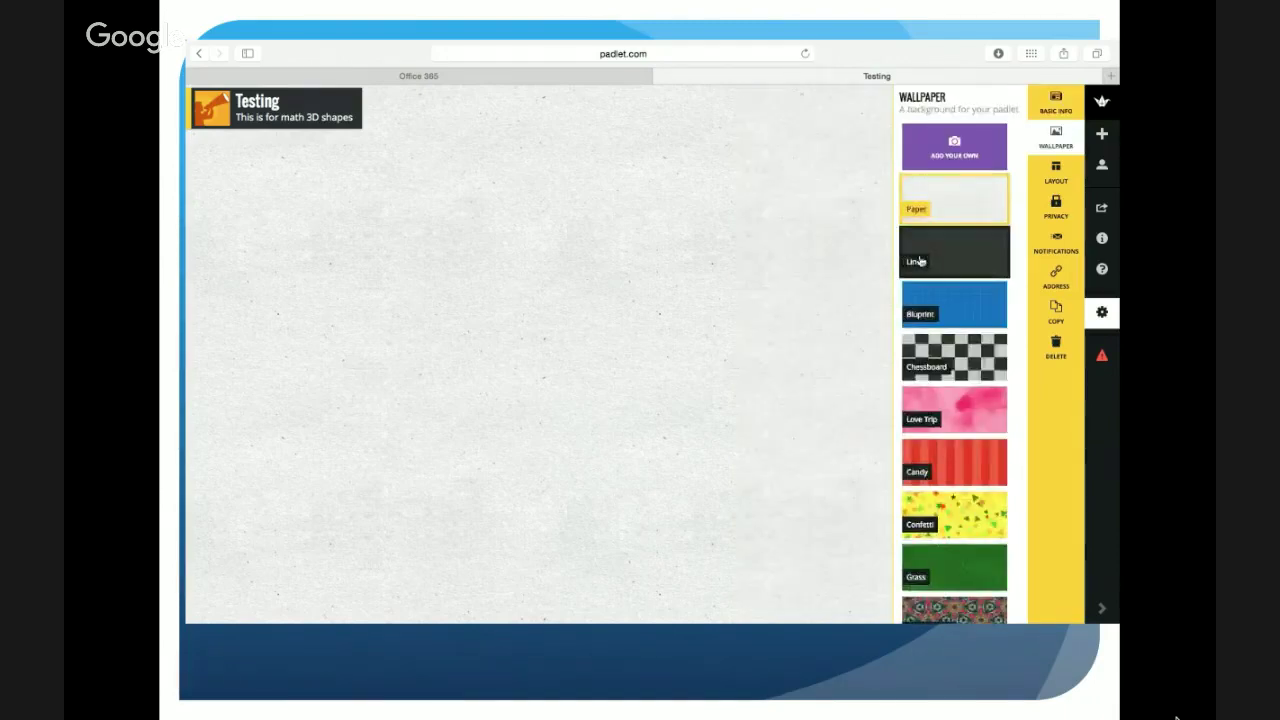
left_click(952, 261)
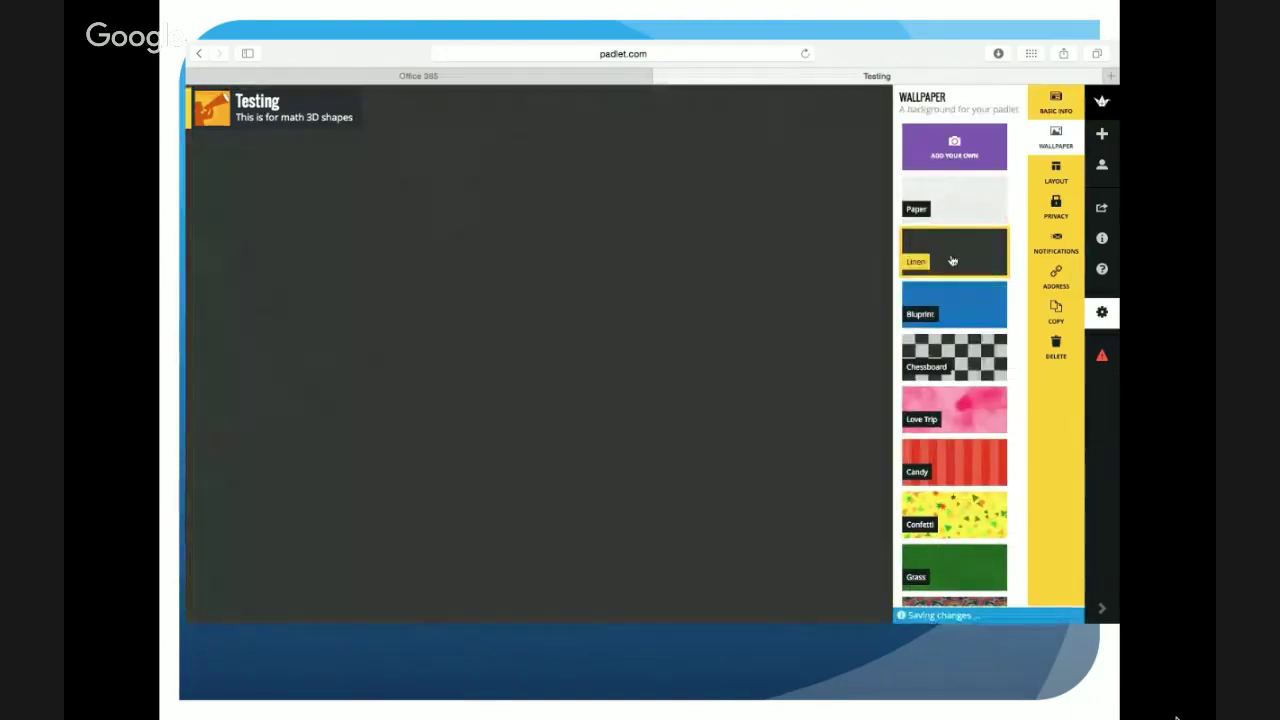
left_click(948, 300)
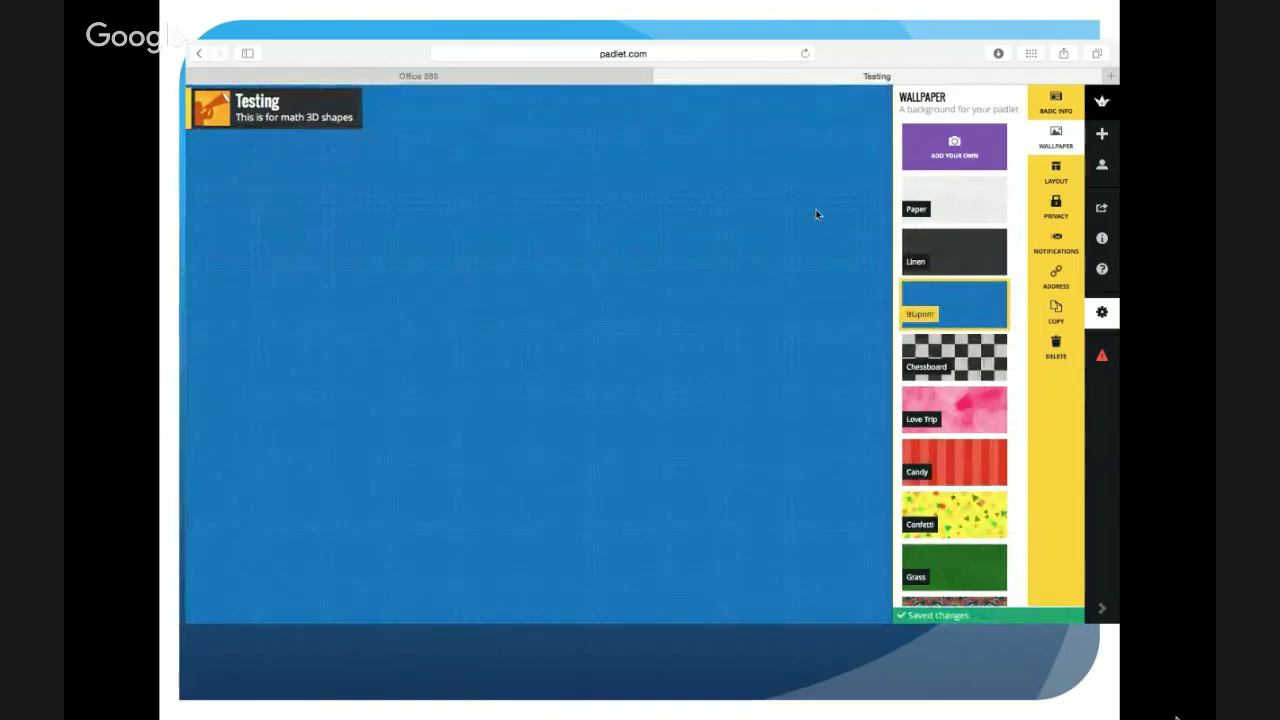
left_click(1070, 170)
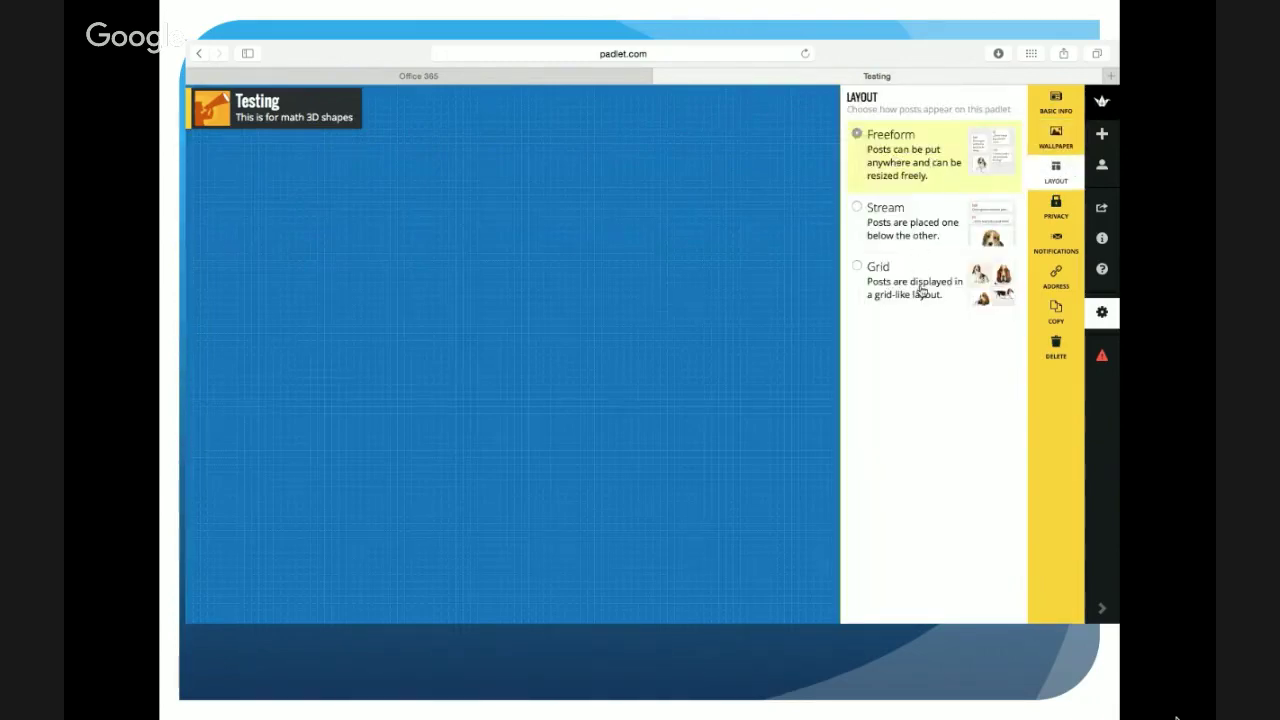
left_click(873, 157)
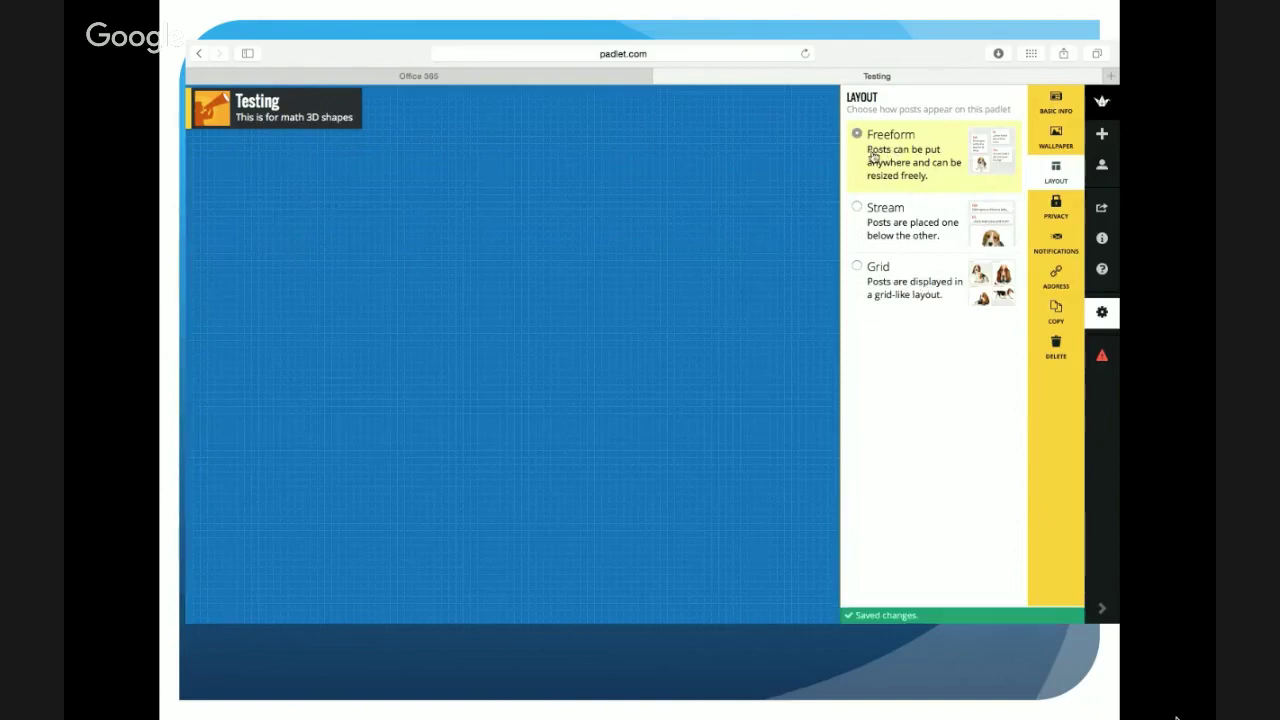
Step: Add two posts to the board: HH with 'test' and SR with 'Test'
double_click(464, 257)
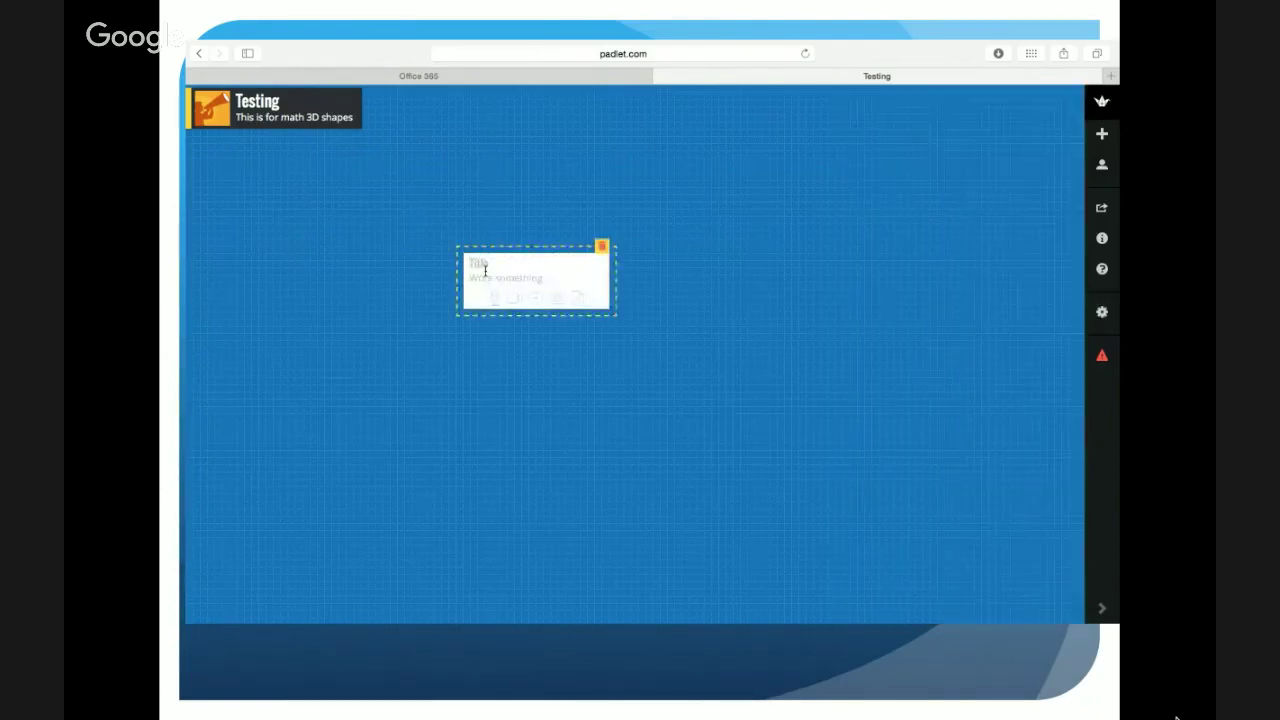
left_click(483, 266)
type("HH")
left_click(483, 274)
type("test")
double_click(740, 283)
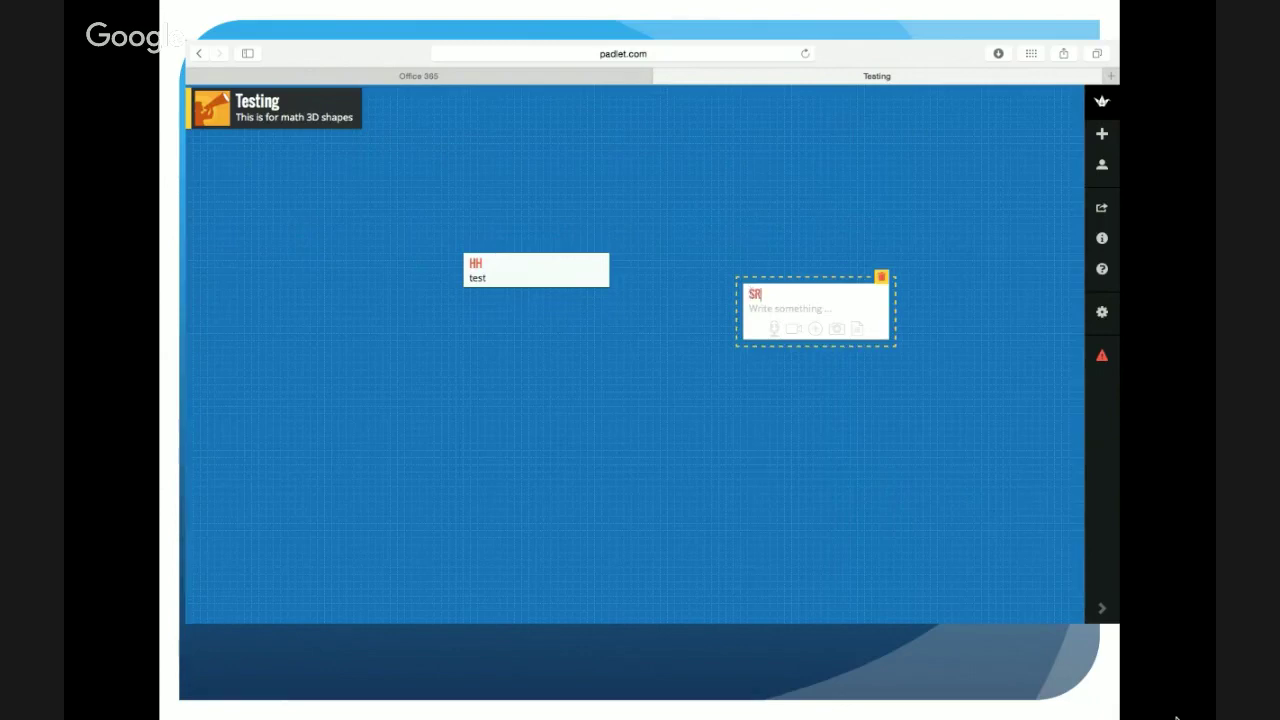
left_click(754, 315)
type("Test")
left_click(717, 351)
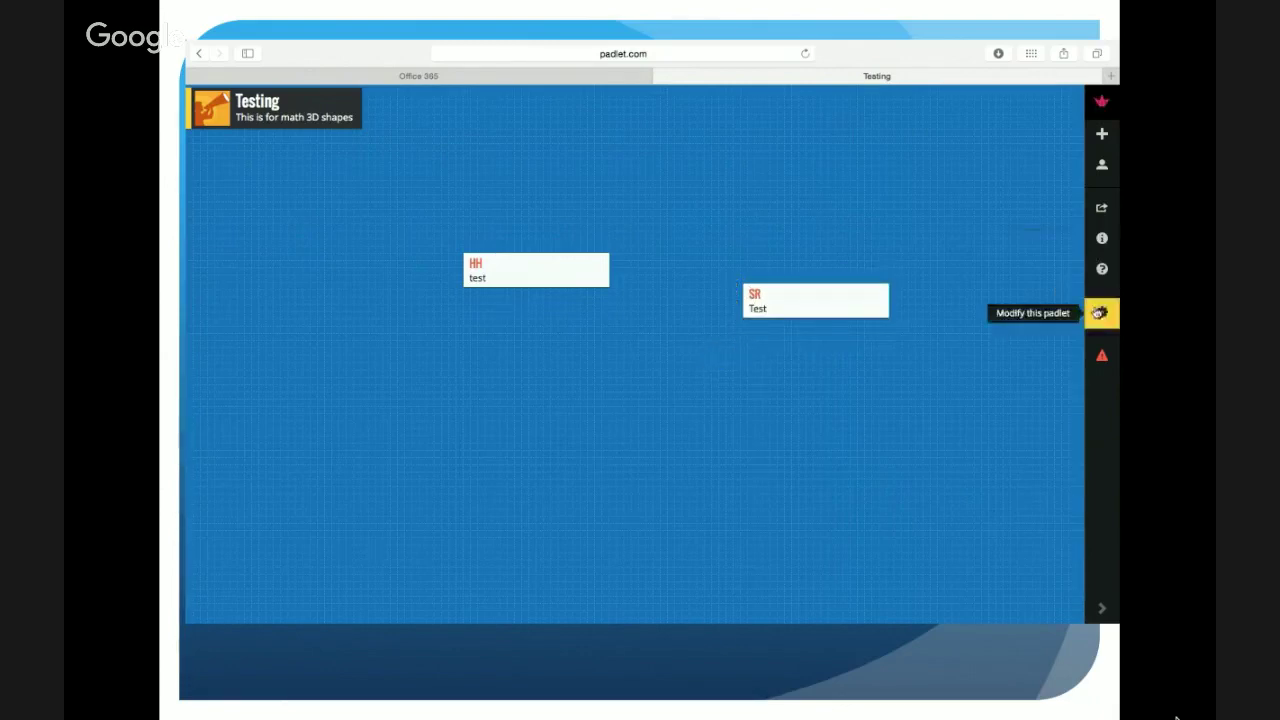
Step: Move the SR and HH posts to the top left, then set the layout to Stream and finally Grid
left_click(1102, 312)
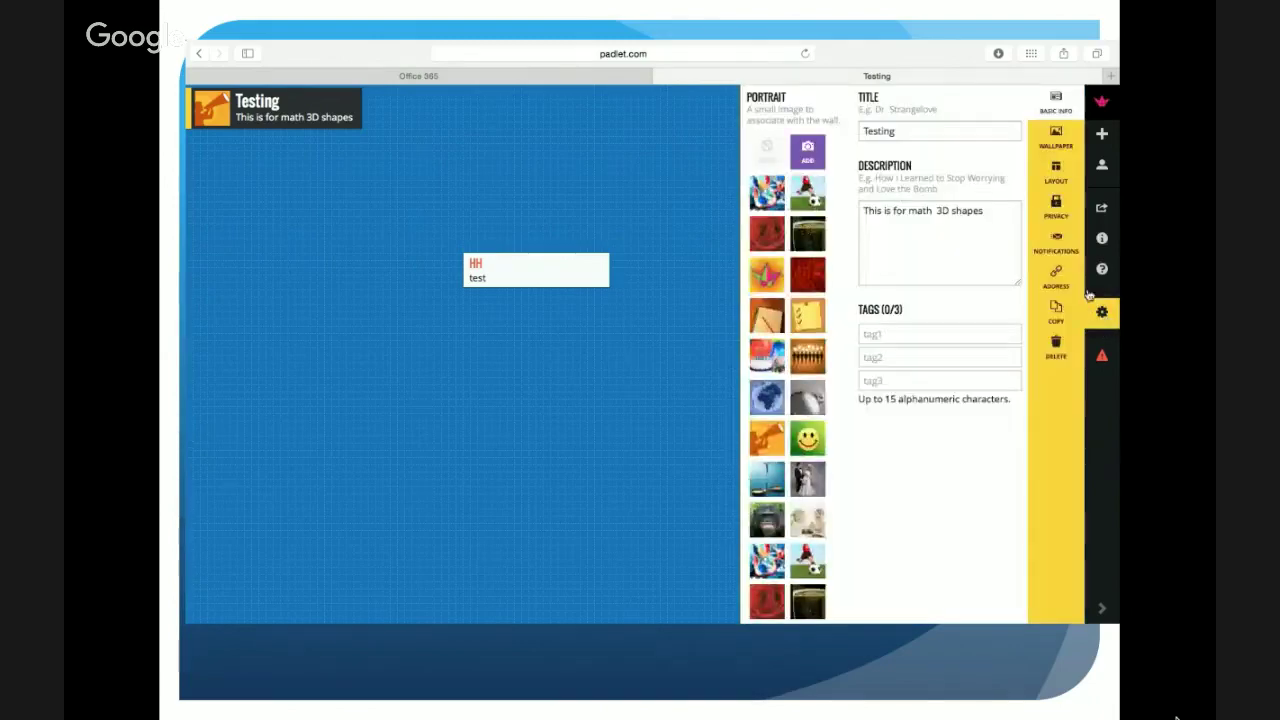
left_click(1062, 179)
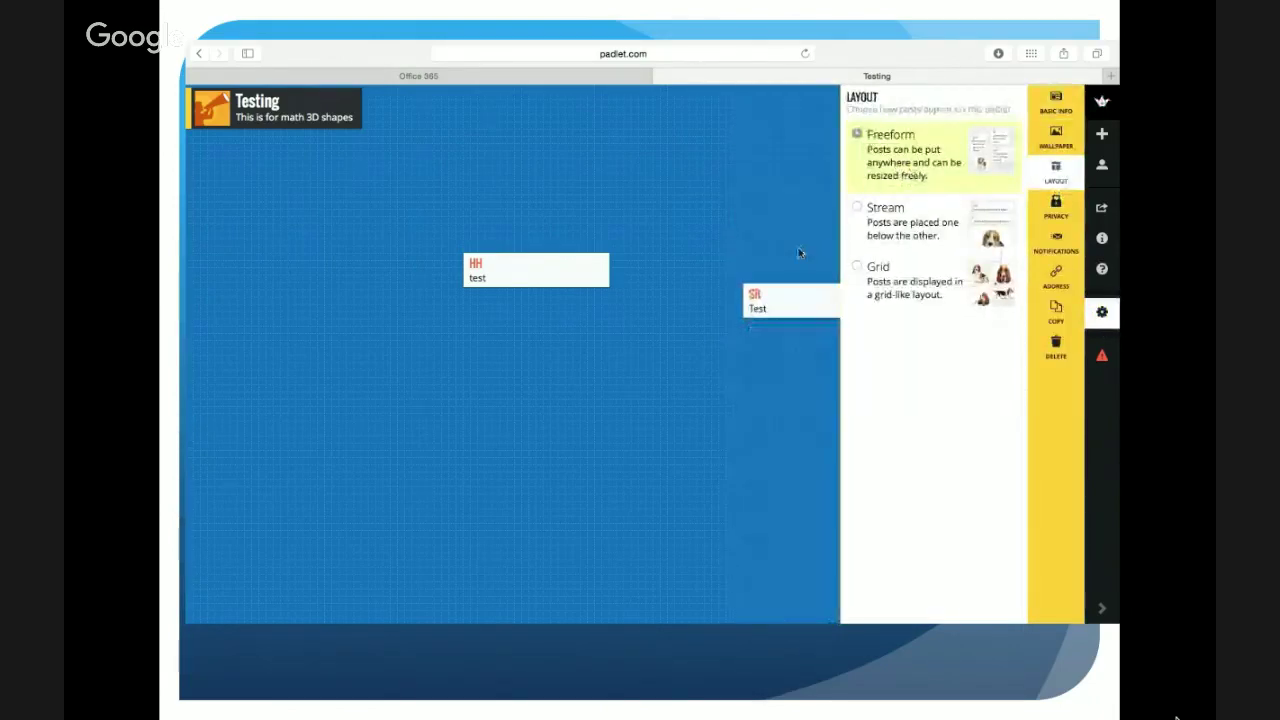
left_click_drag(803, 300, 284, 235)
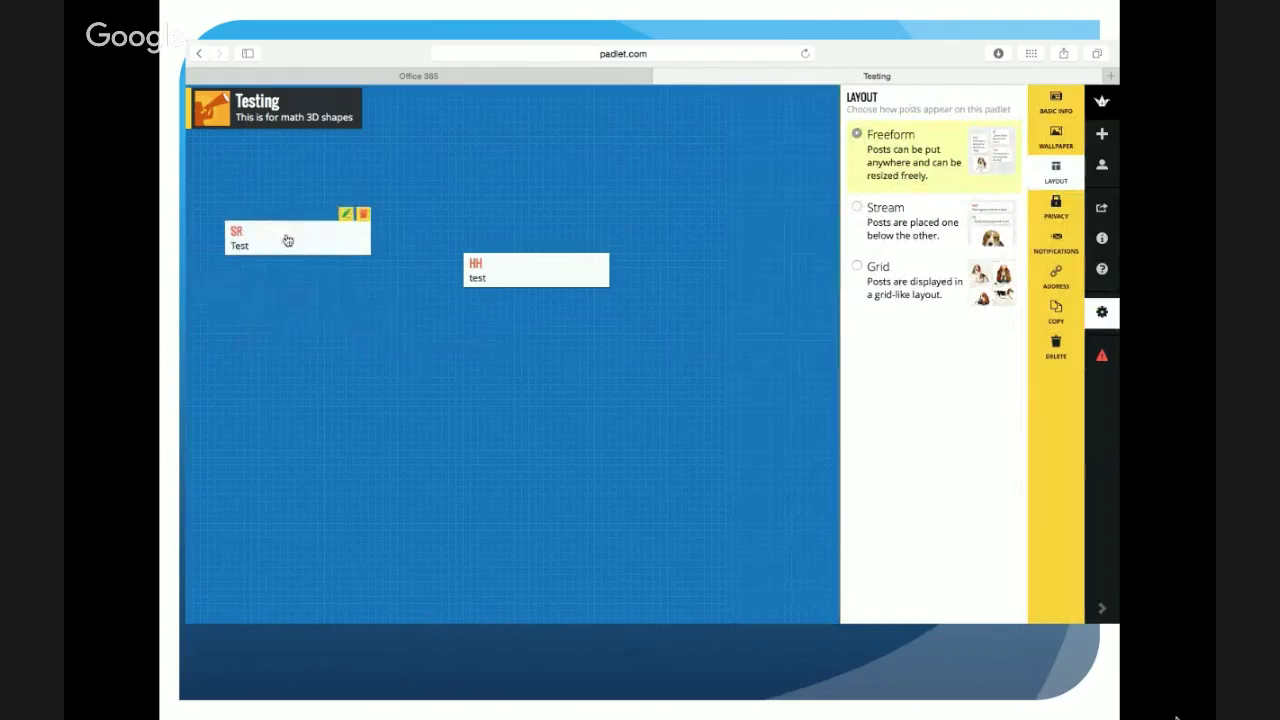
left_click_drag(509, 286, 534, 192)
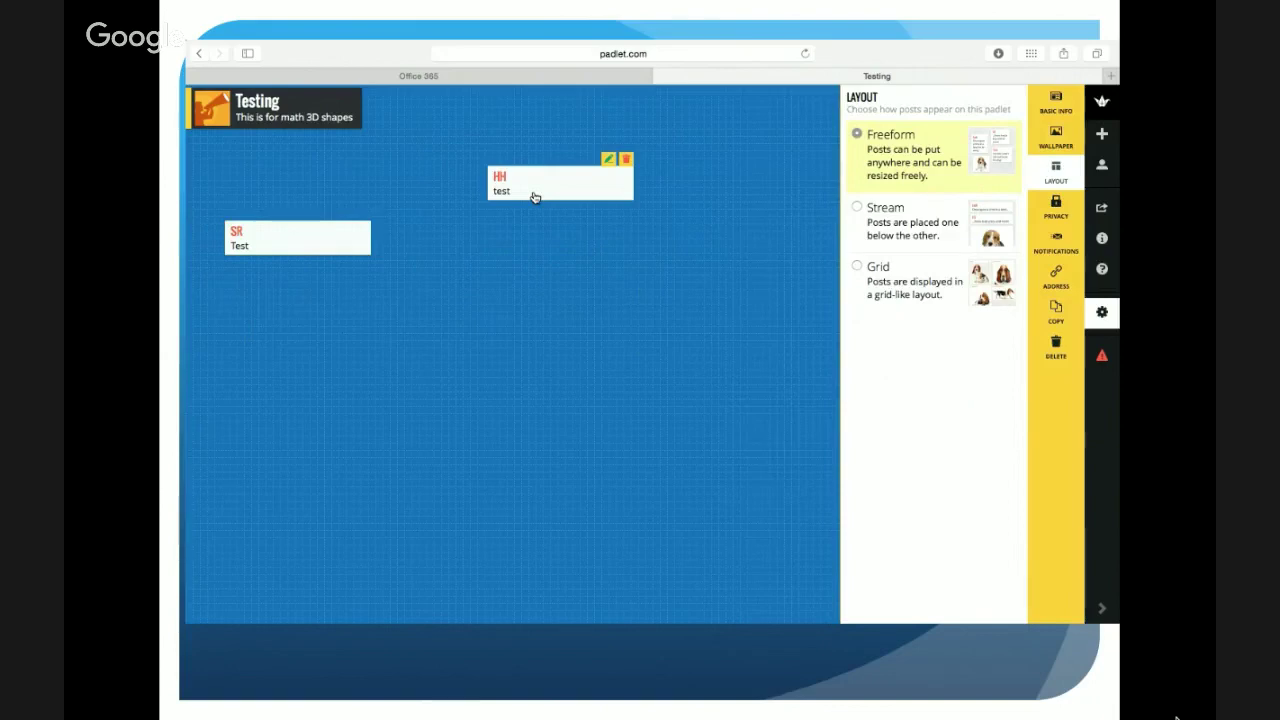
left_click(859, 210)
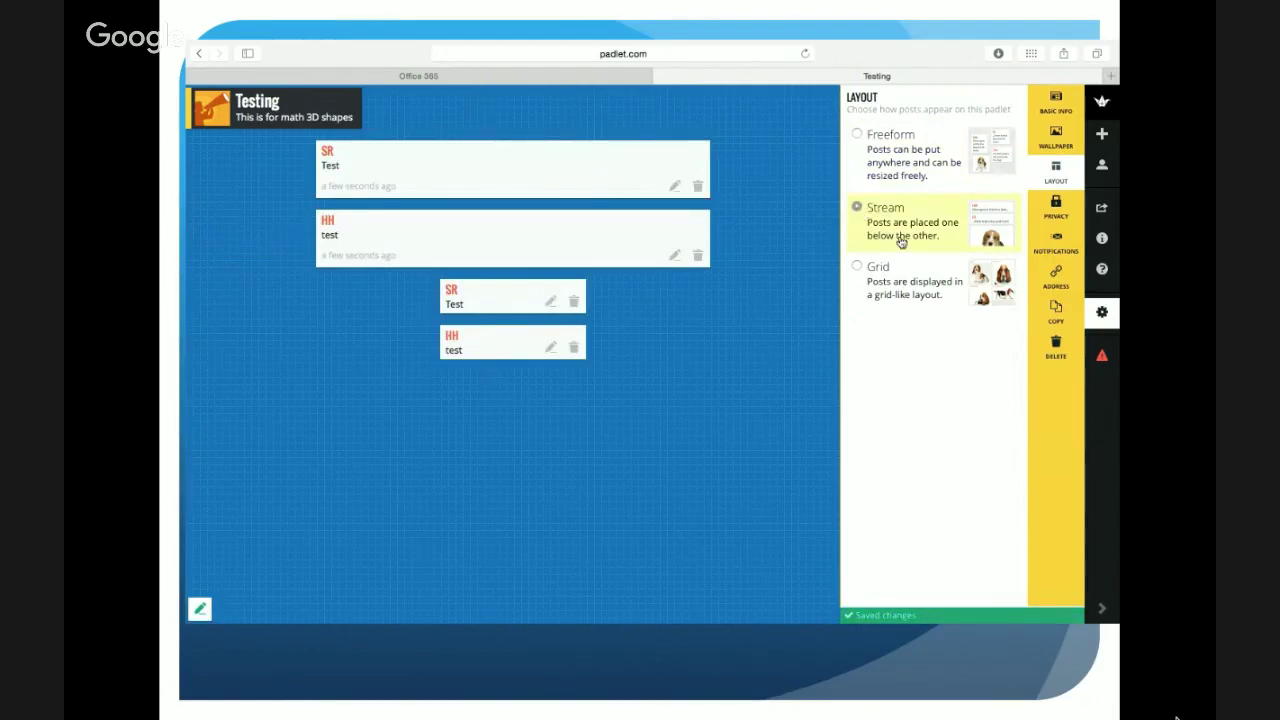
left_click(857, 268)
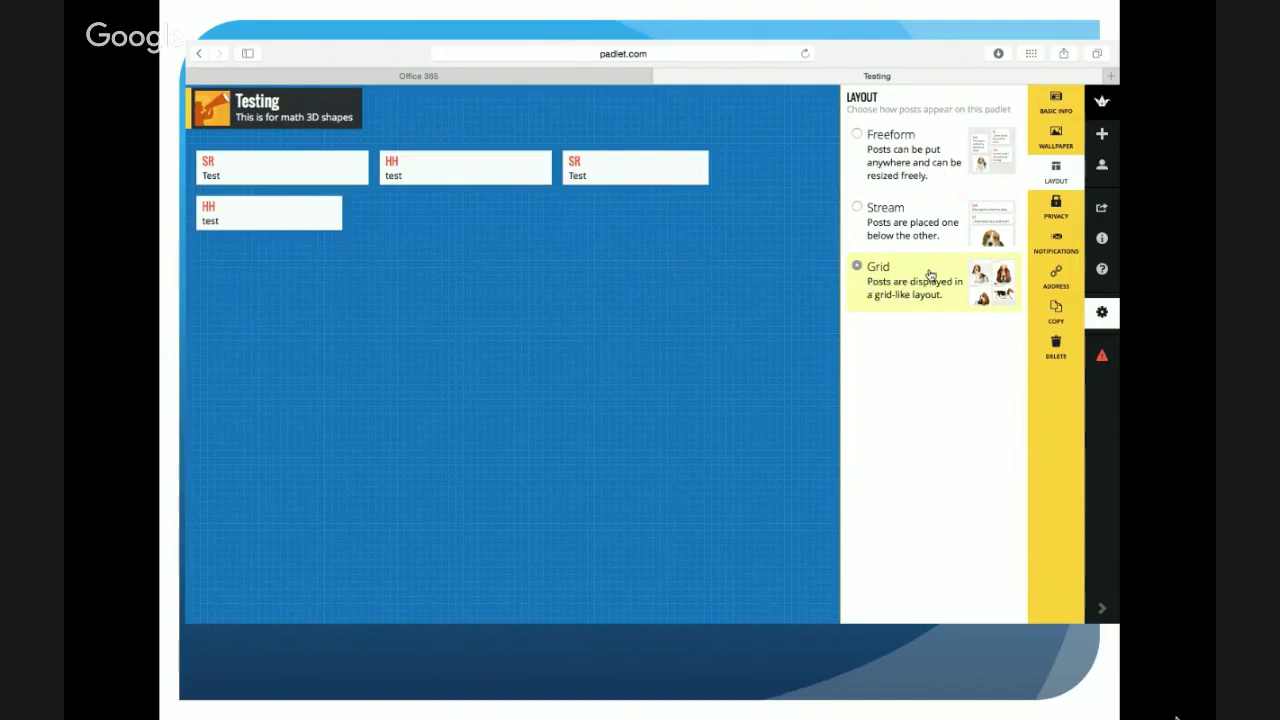
Step: Turn on Moderate posts in the board's Privacy settings, then show the Notifications settings
left_click(1060, 208)
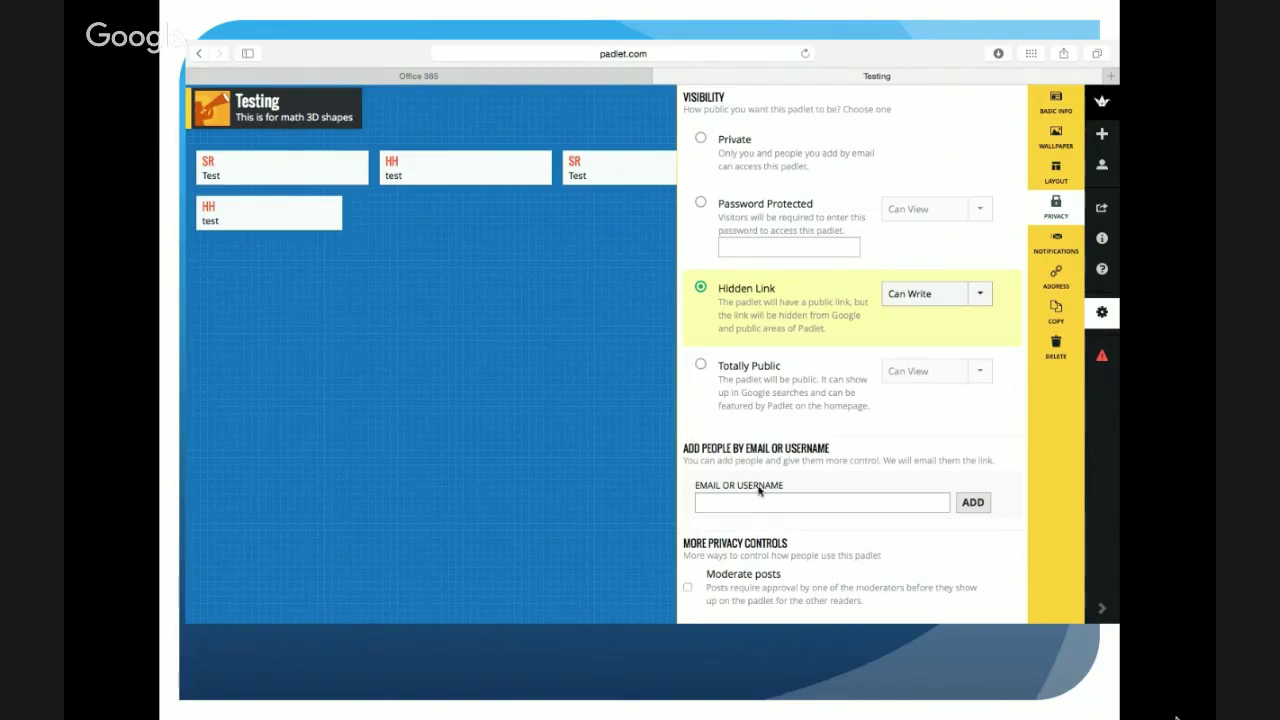
left_click(687, 588)
left_click(1058, 242)
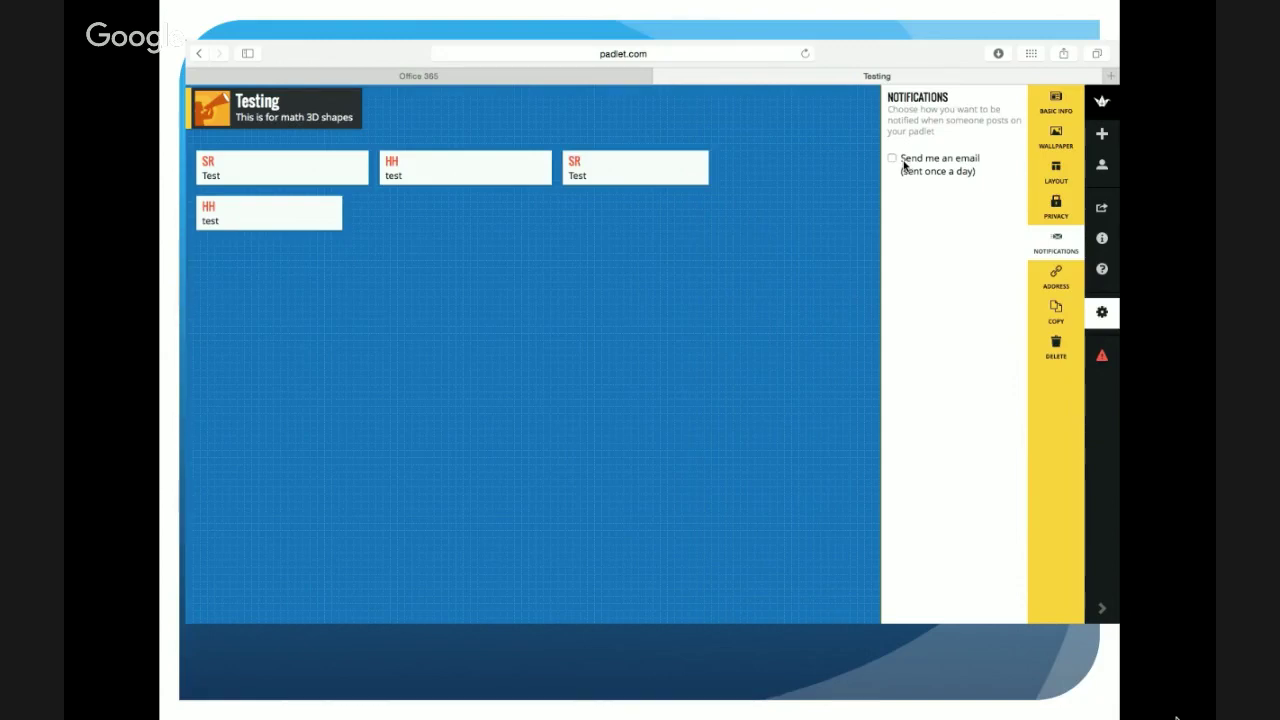
Step: Copy the board's current address link from the Address settings and bring up the Share/Export options
left_click(1061, 281)
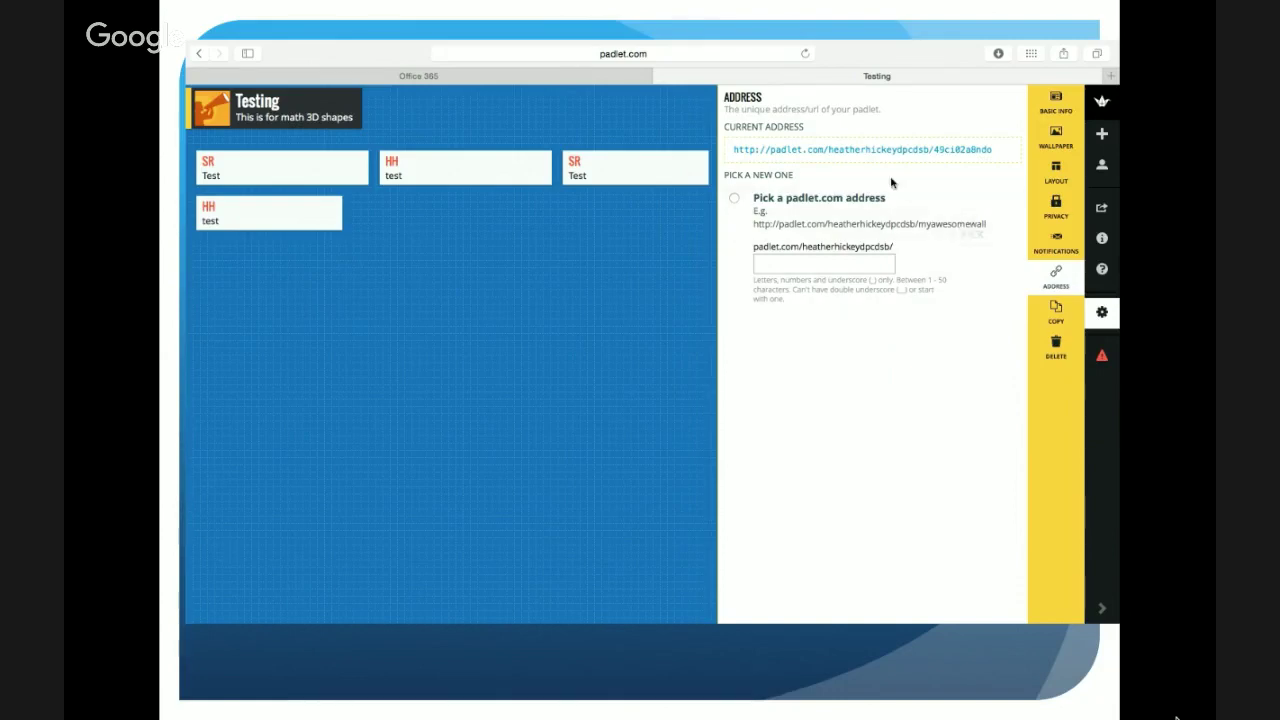
left_click(843, 150)
right_click(887, 155)
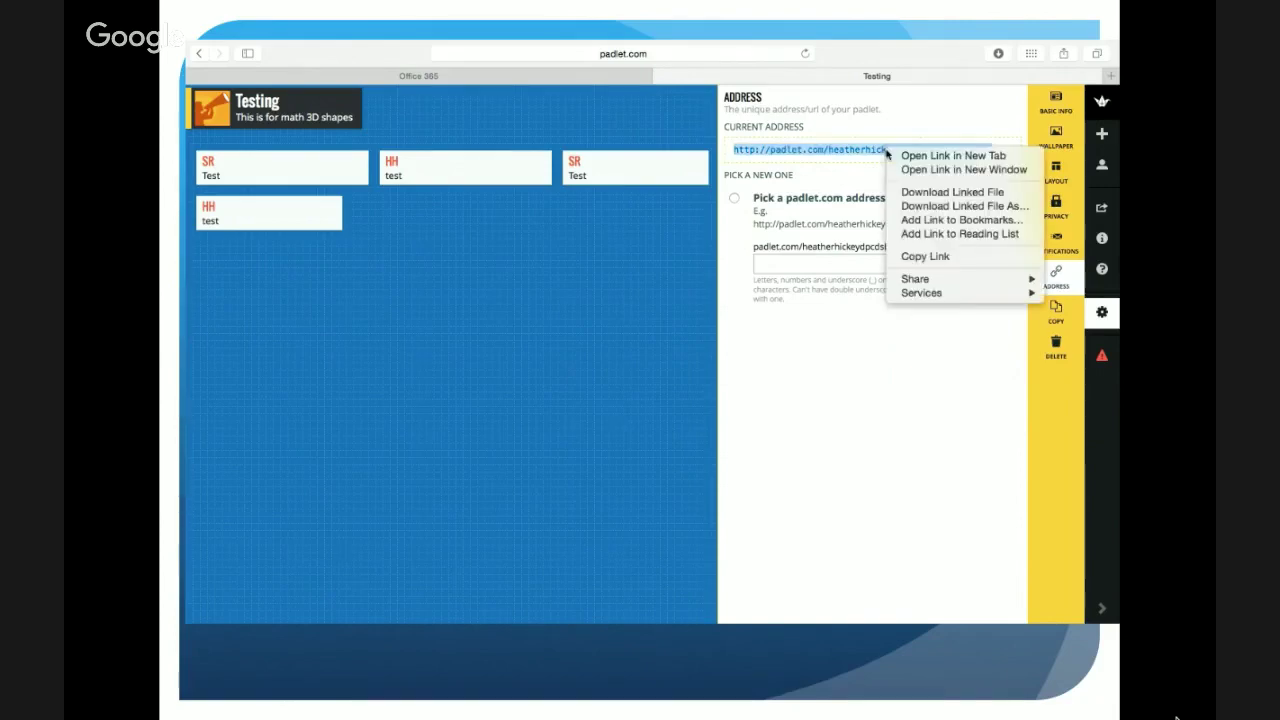
left_click(903, 254)
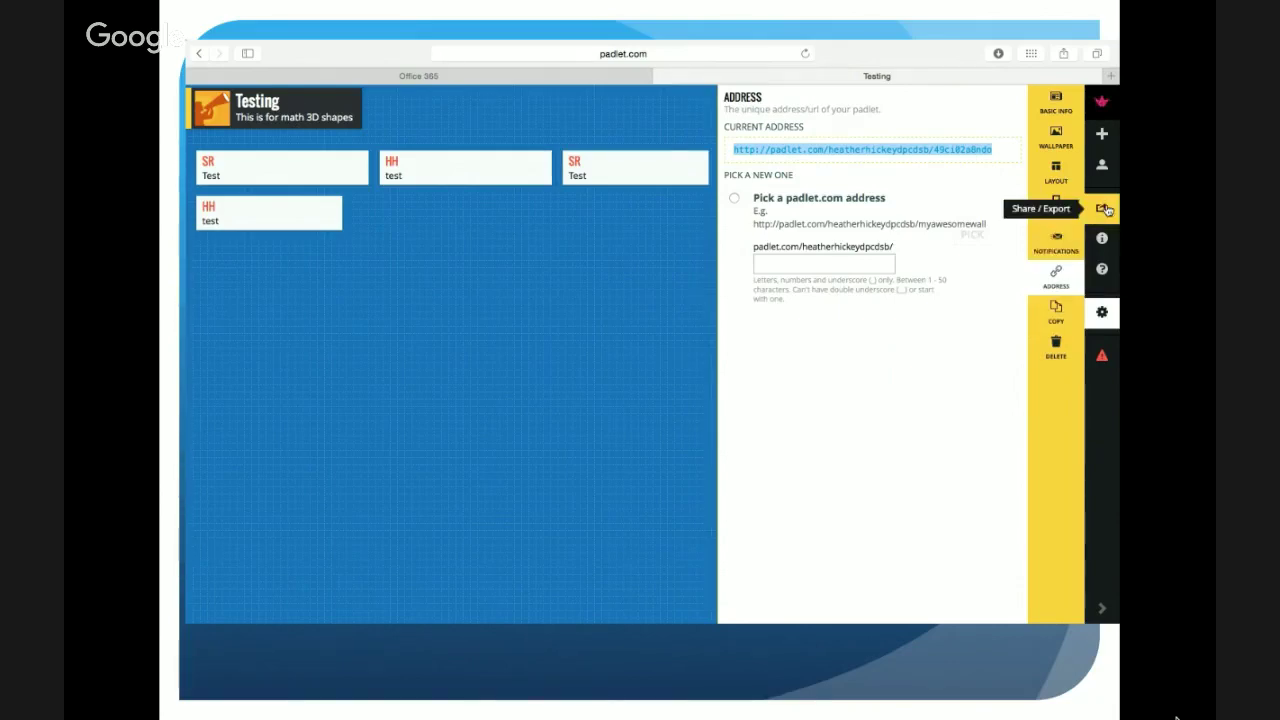
left_click(1104, 209)
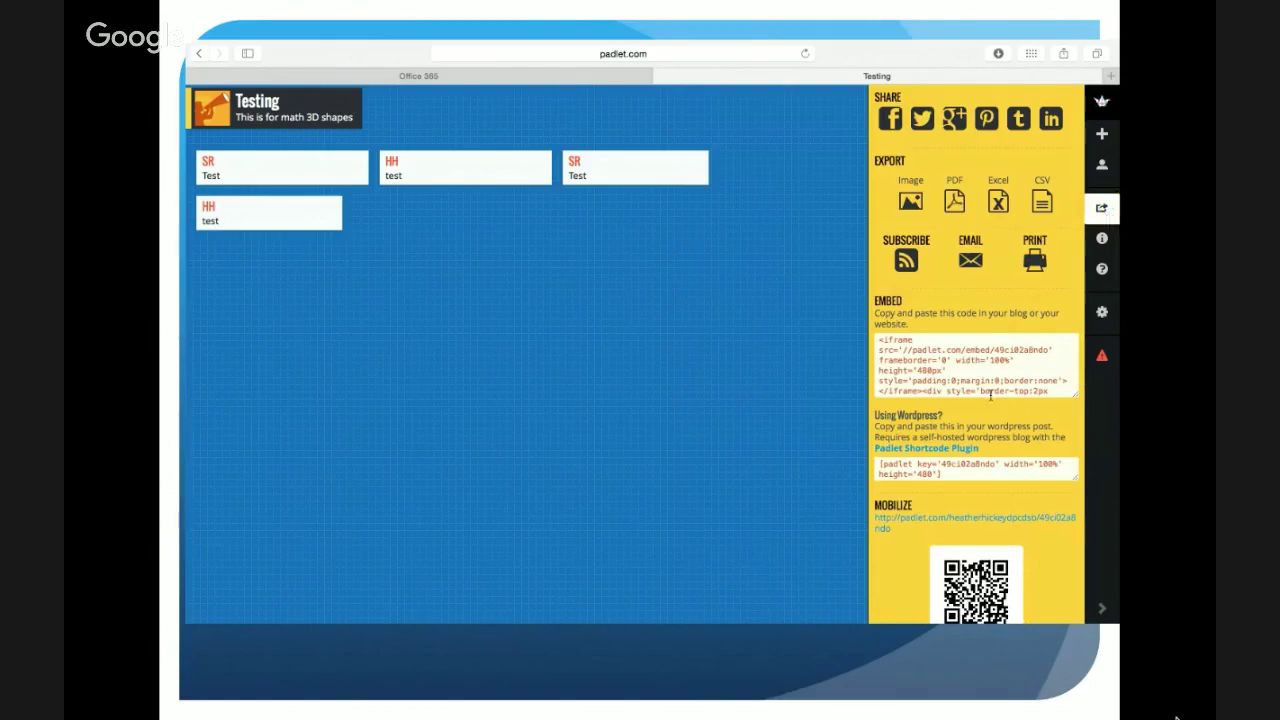
Step: Scroll through the embed code and QR code, then close the Share/Export panel
scroll(990, 395, "down", 3)
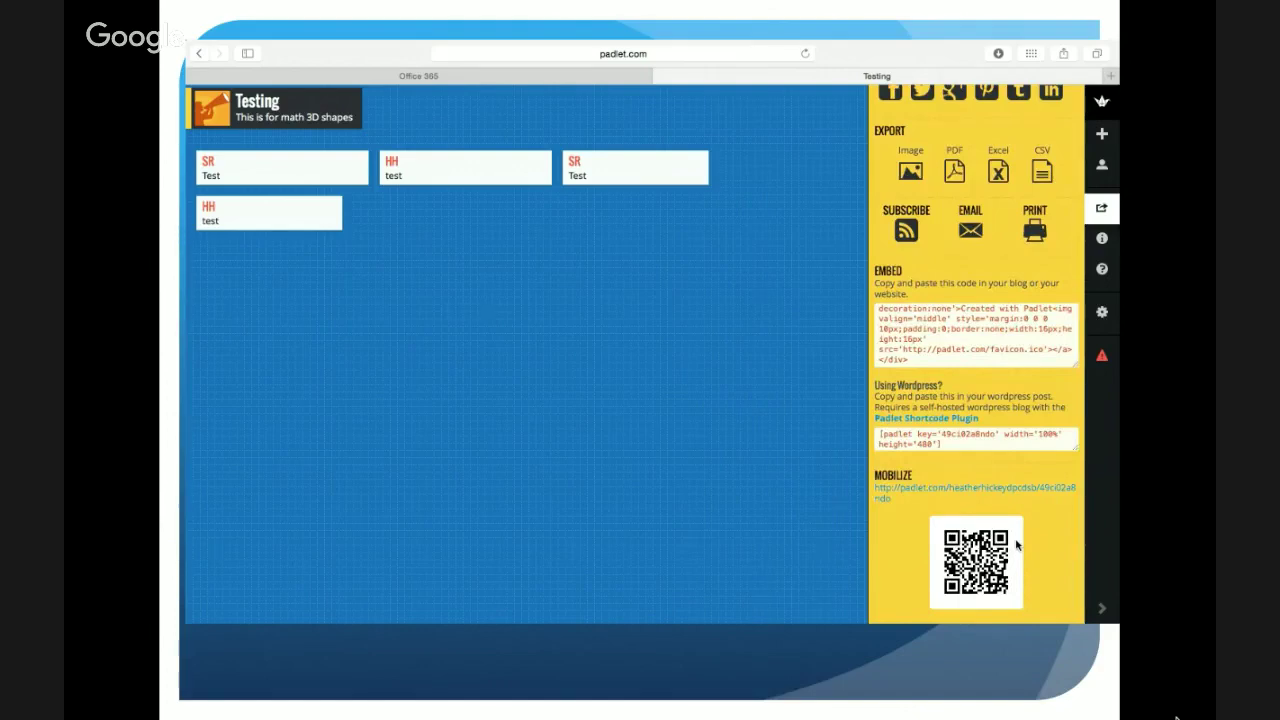
left_click(591, 335)
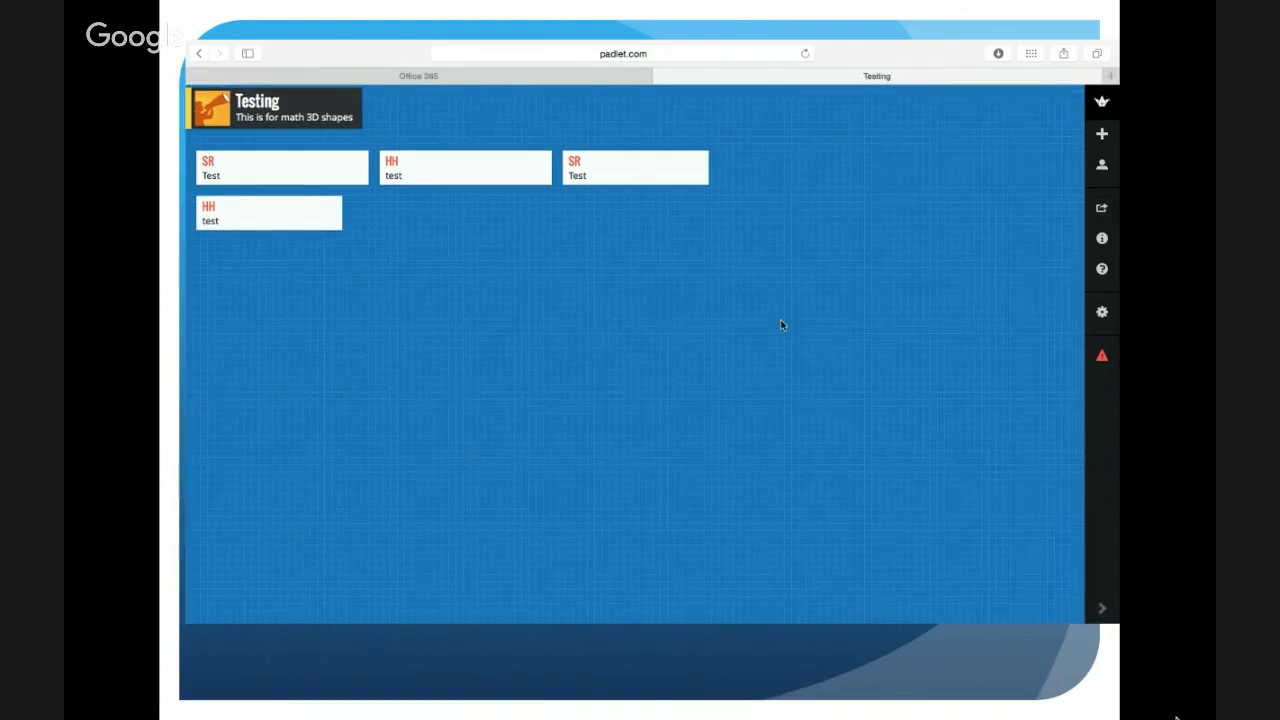
Step: From the dashboard, open the Comparing Main Characters padlet and move the older-sister and magical-powers notes up
left_click(1104, 110)
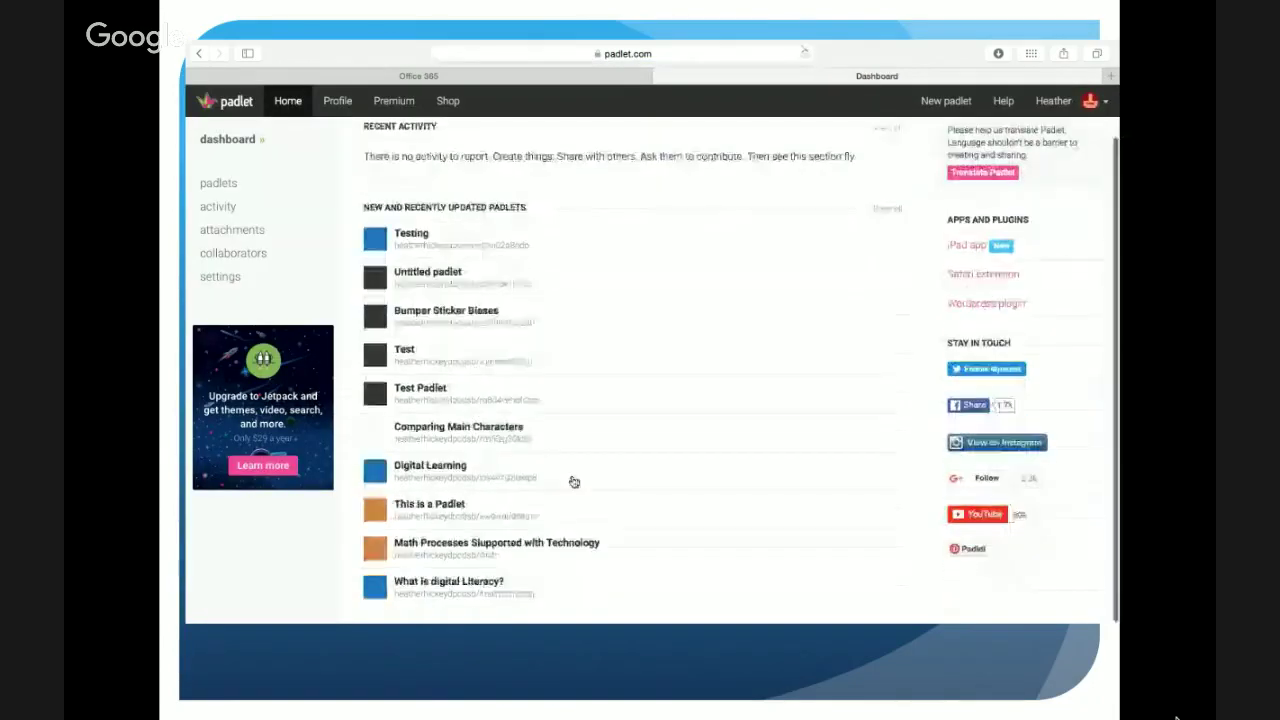
left_click(473, 440)
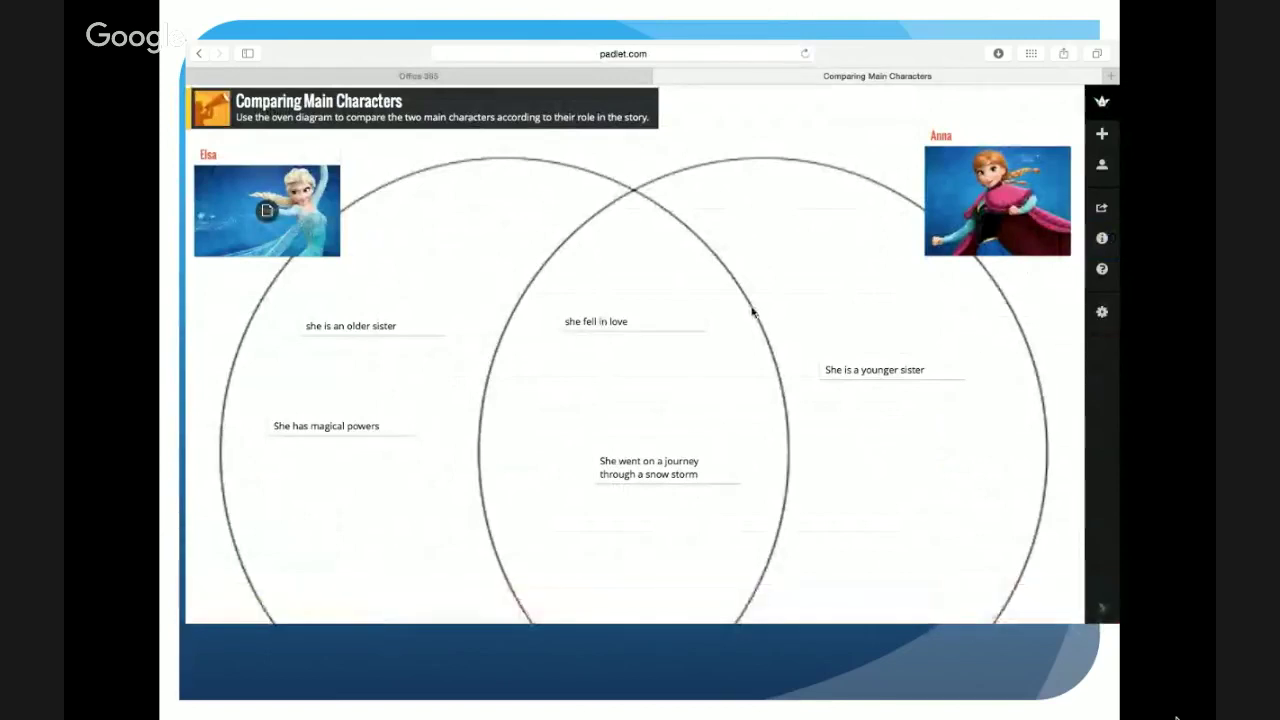
mouse_move(340, 328)
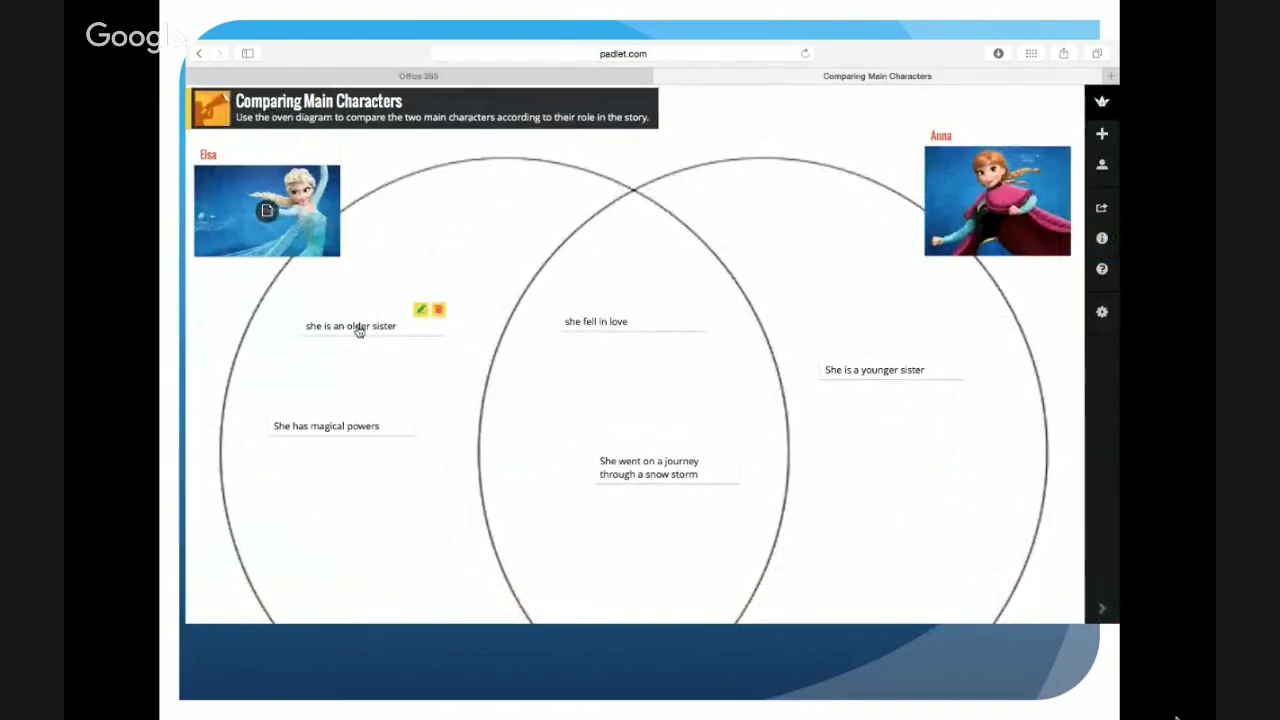
left_click_drag(358, 330, 420, 259)
mouse_move(306, 437)
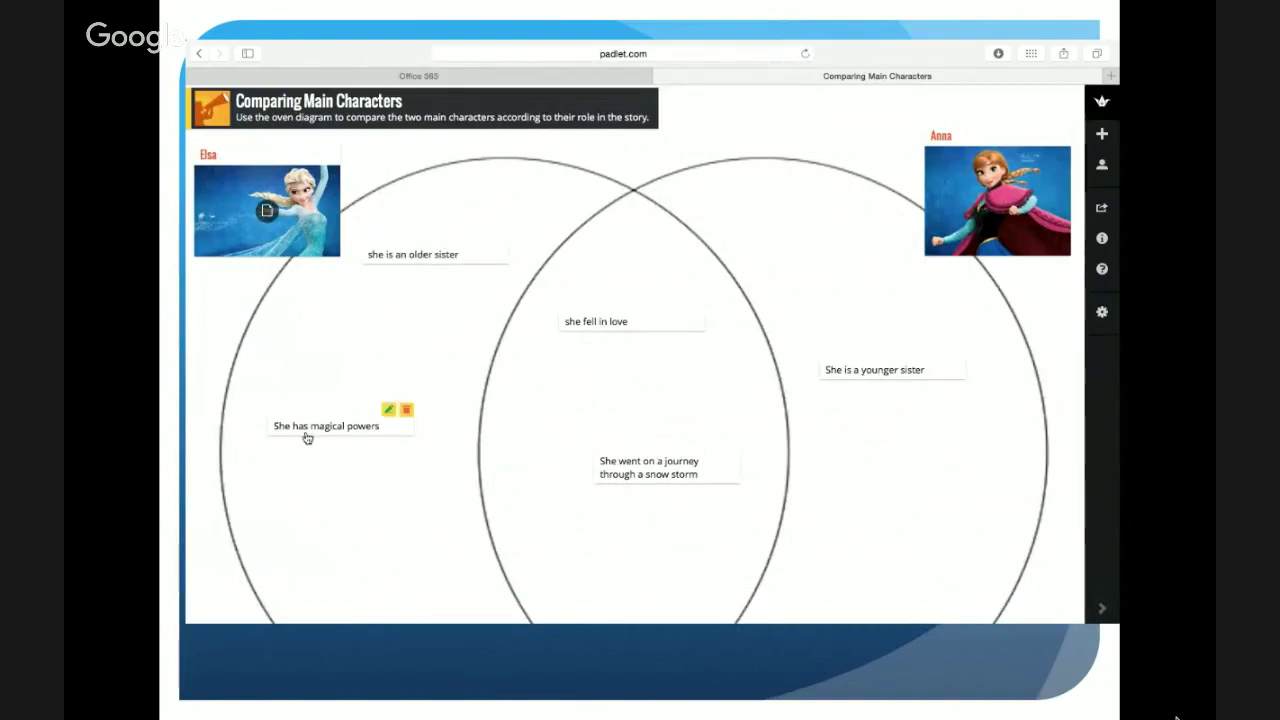
left_click_drag(309, 438, 362, 360)
Step: Reposition the fell-in-love, snow storm journey and younger-sister notes, then return to the Padlet home page
mouse_move(630, 323)
left_click_drag(630, 323, 631, 286)
mouse_move(629, 474)
left_click_drag(629, 474, 663, 360)
mouse_move(883, 369)
left_click_drag(883, 369, 857, 327)
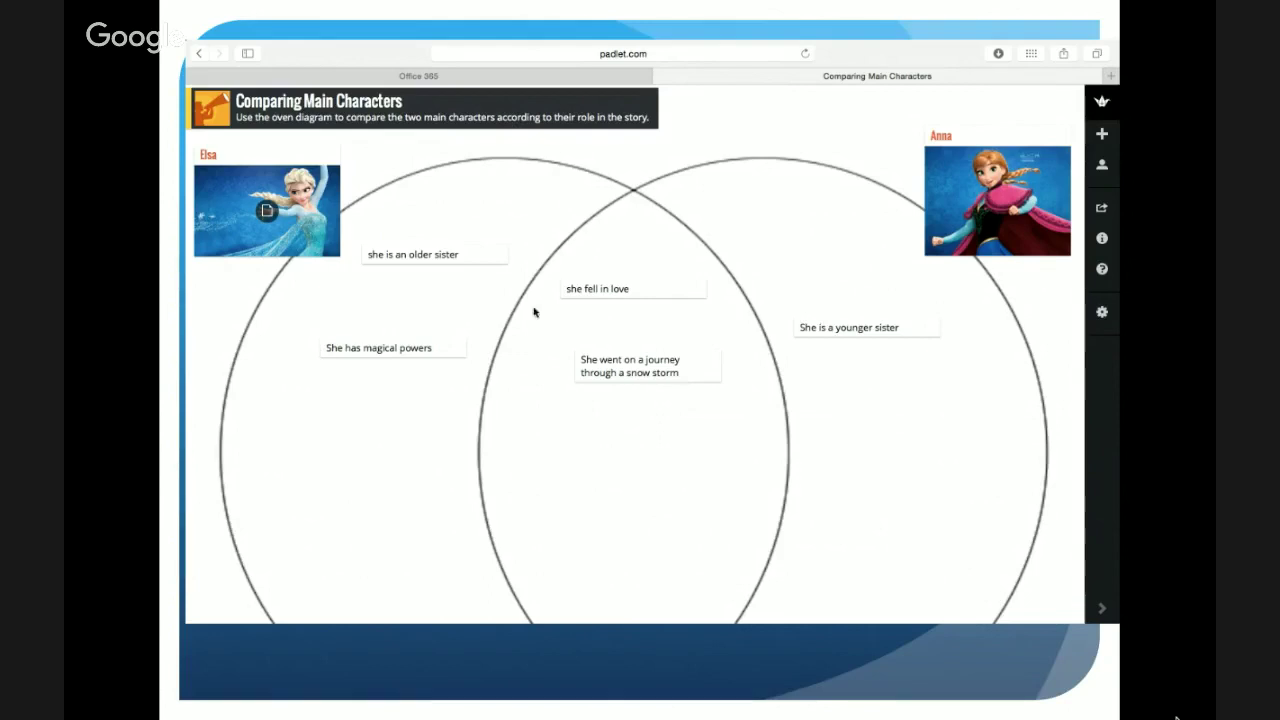
mouse_move(474, 263)
left_click(1113, 107)
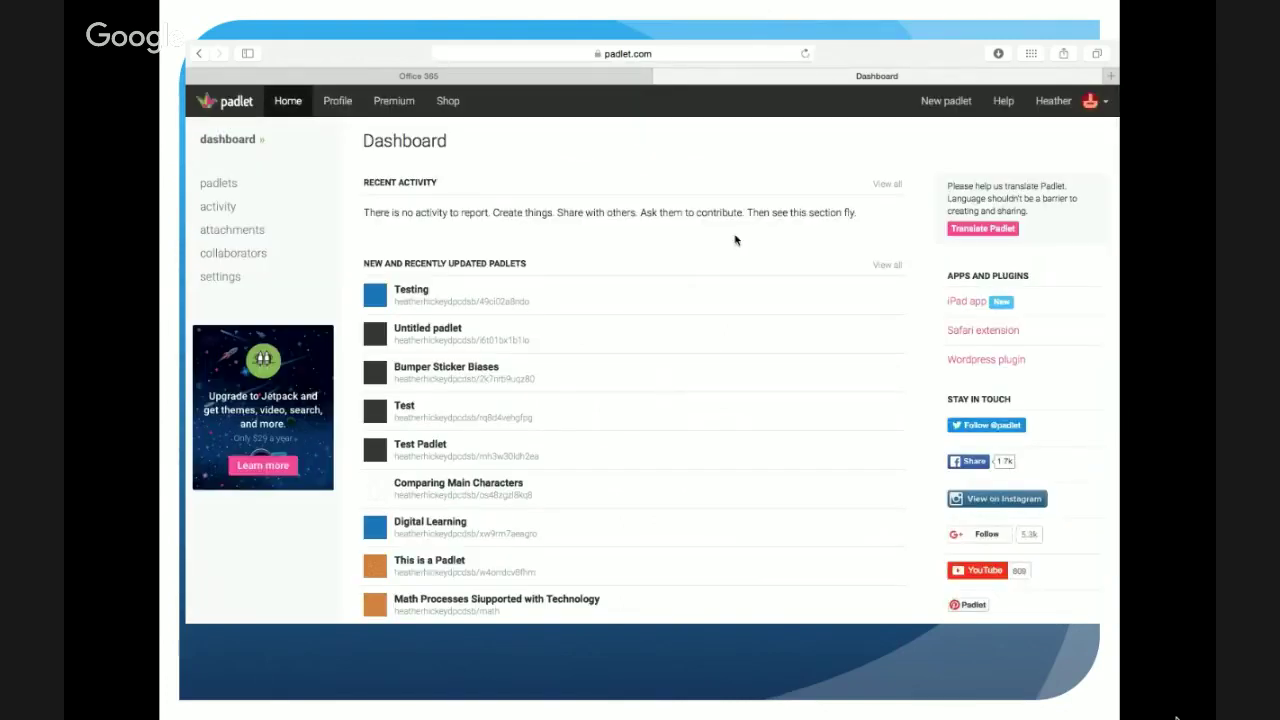
Step: Leave the Padlet dashboard demo and advance the presentation to the desktop-recording slide
mouse_move(800, 46)
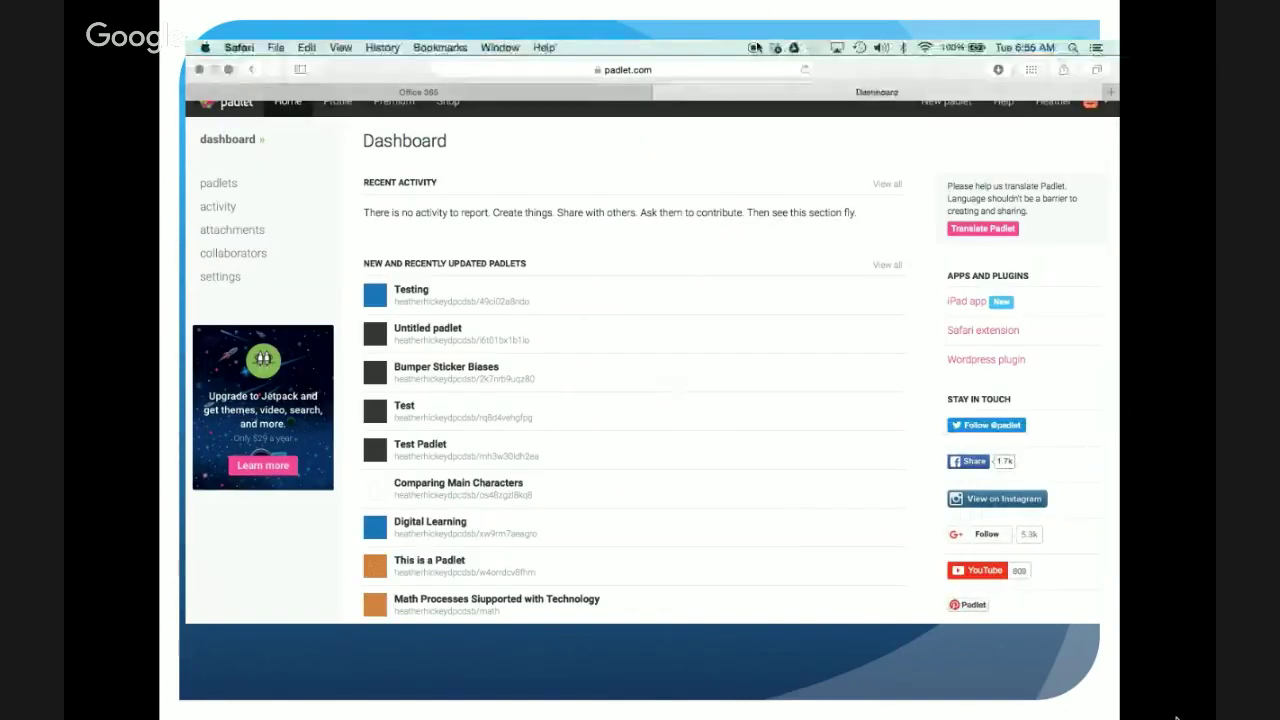
left_click(753, 48)
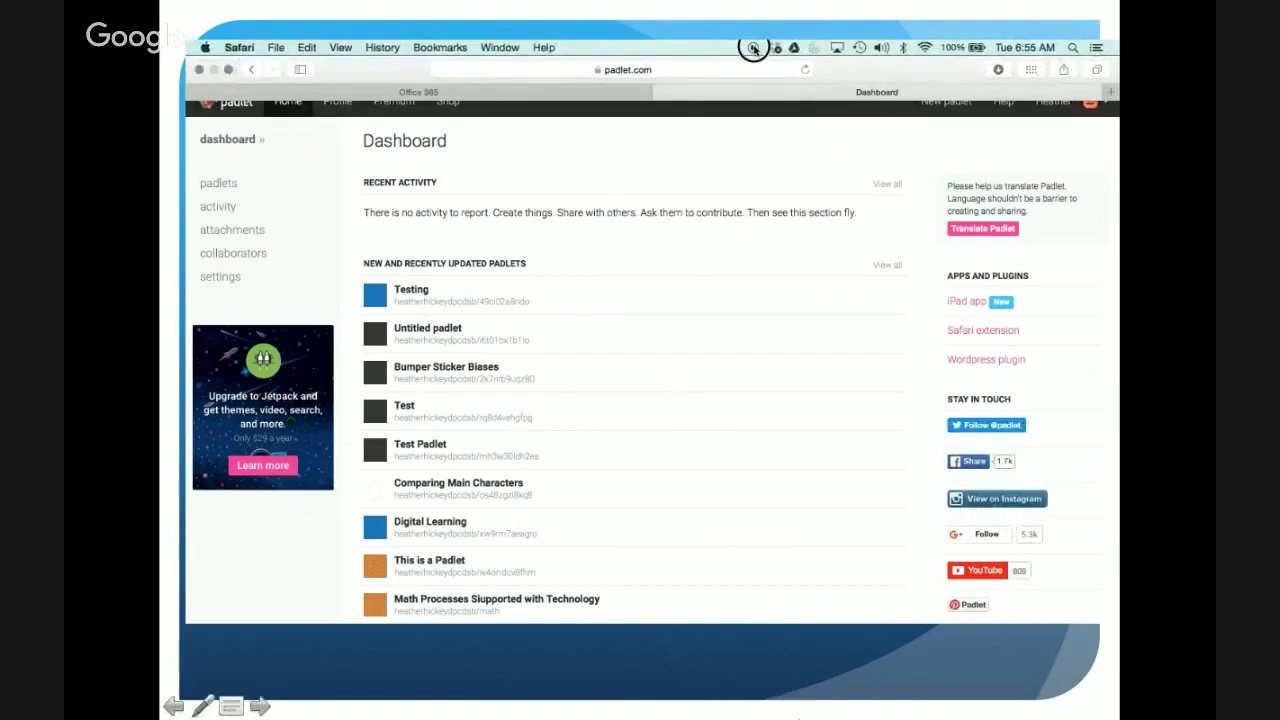
mouse_move(201, 603)
left_click(260, 706)
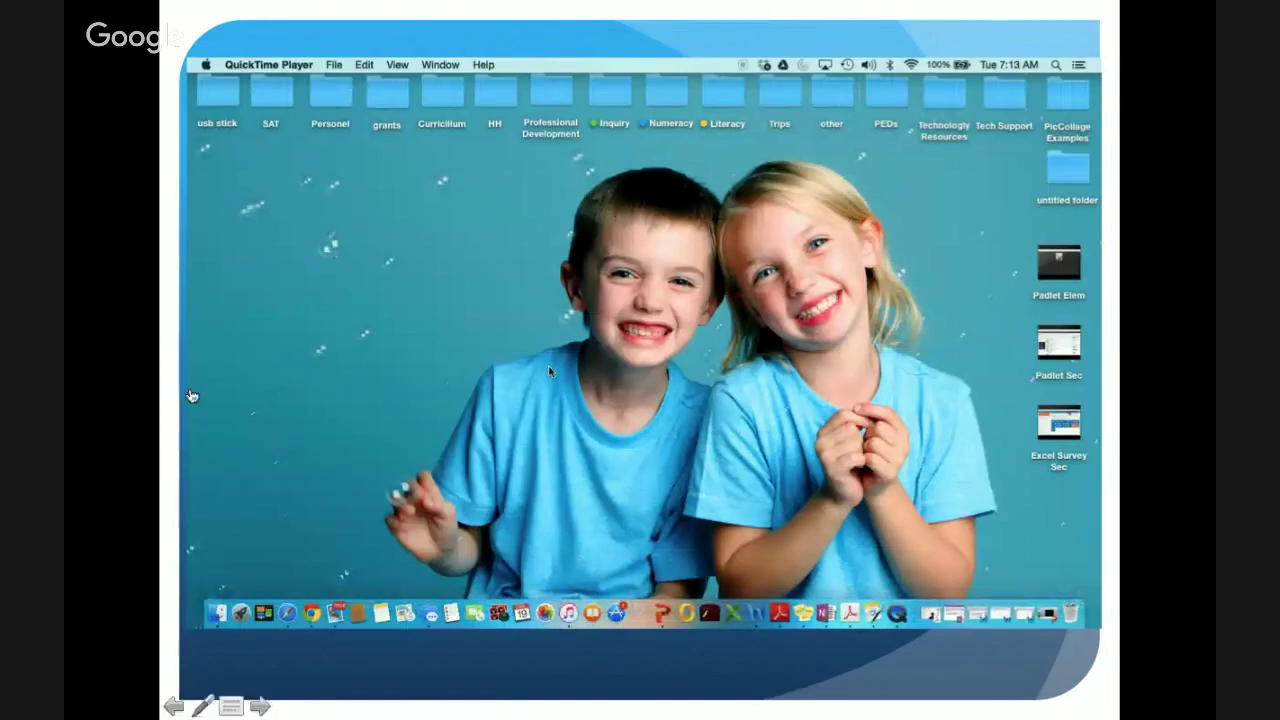
Step: Watch the desktop recording play through to a new blank Excel Online workbook, Book2
mouse_move(192, 396)
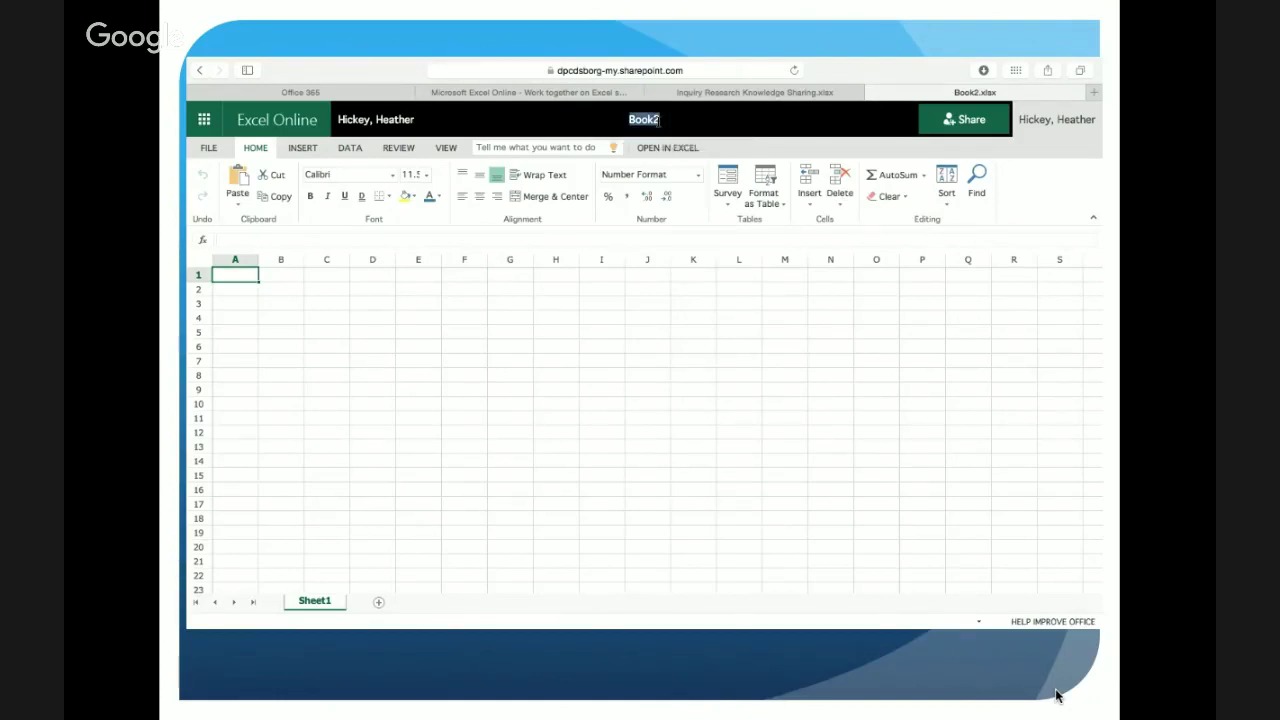
Step: Rename the workbook to 'testing' and start a new blank survey form
type("testing")
key("Return")
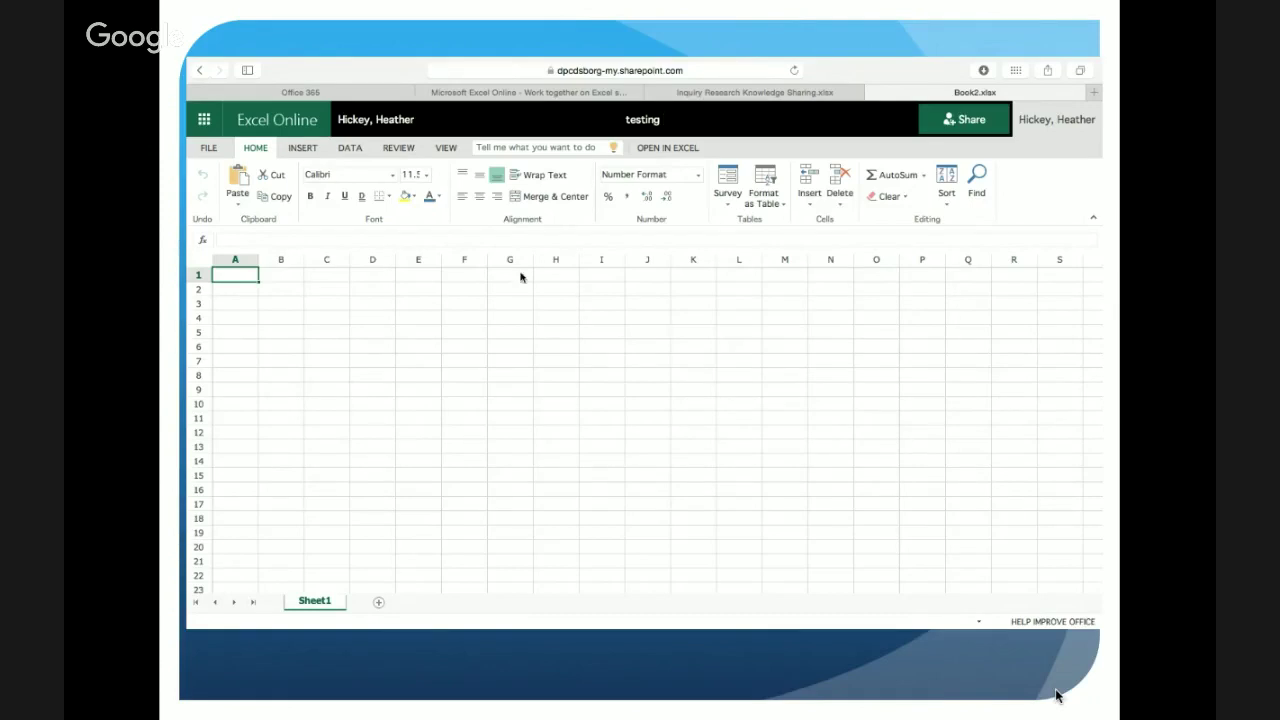
left_click(729, 184)
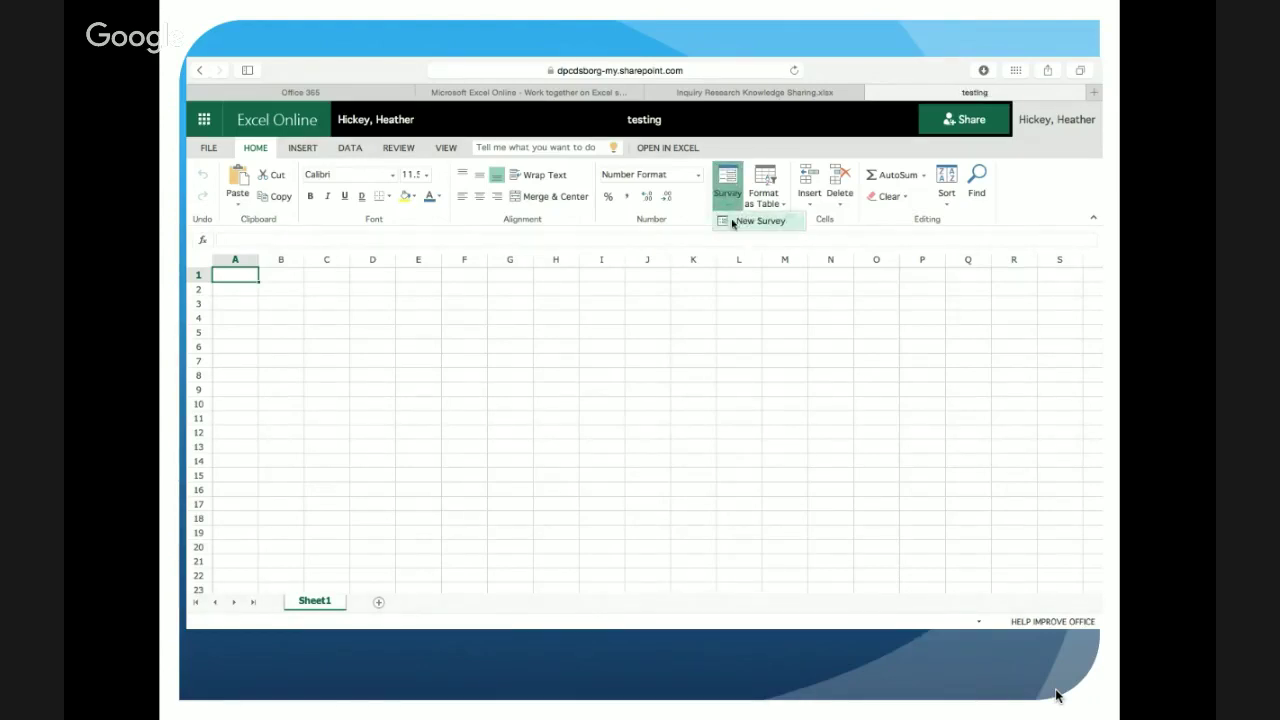
left_click(758, 221)
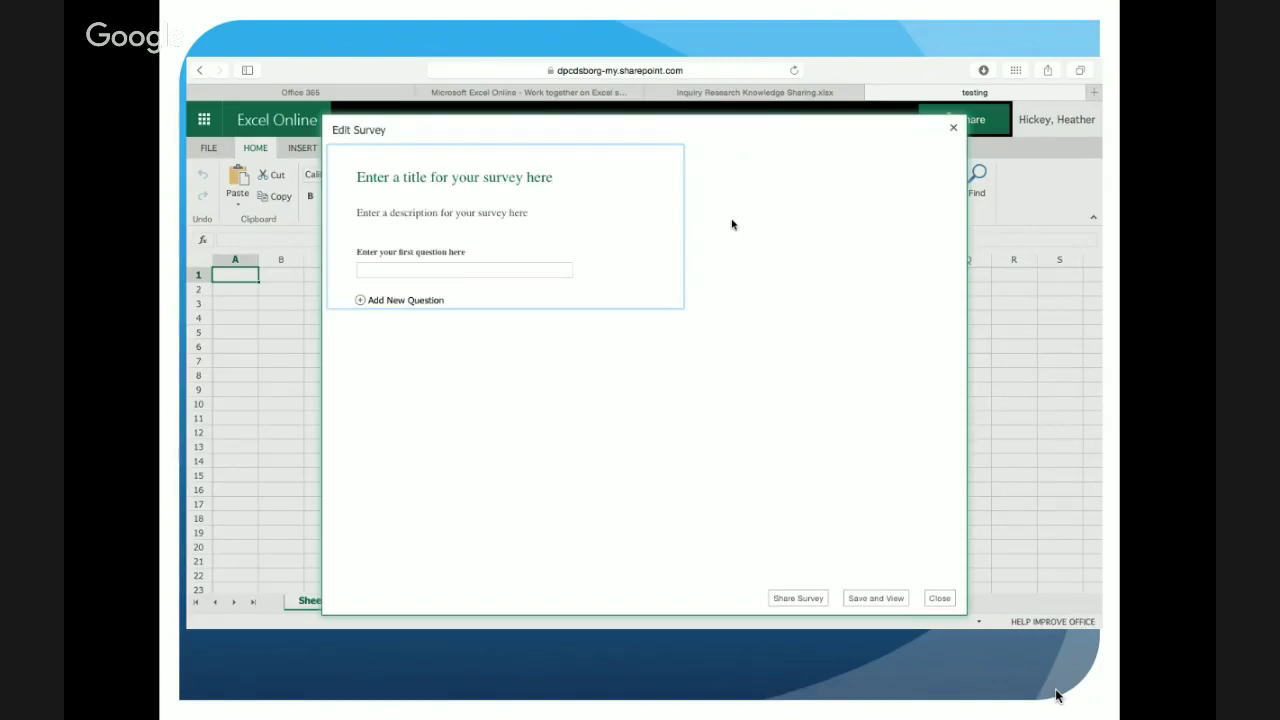
Step: Title the survey 'test' with description 'description', then open the first question's settings
left_click(557, 187)
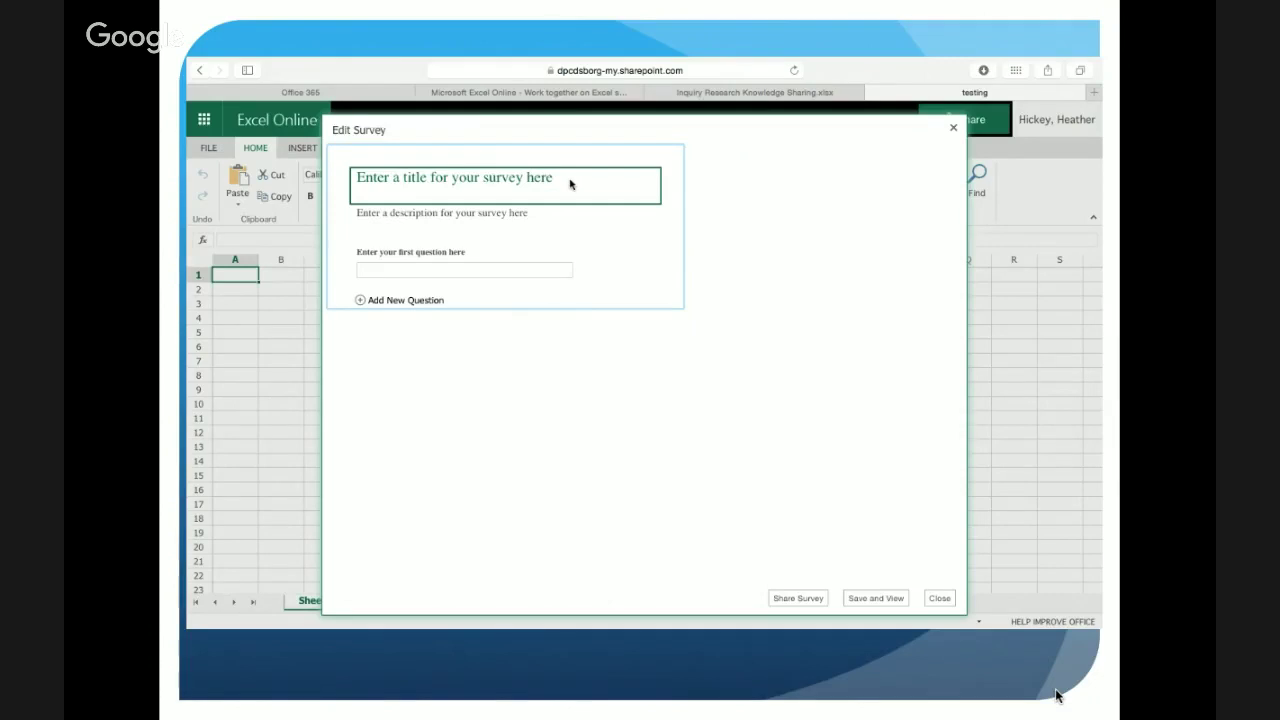
triple_click(460, 182)
type("test")
left_click(455, 218)
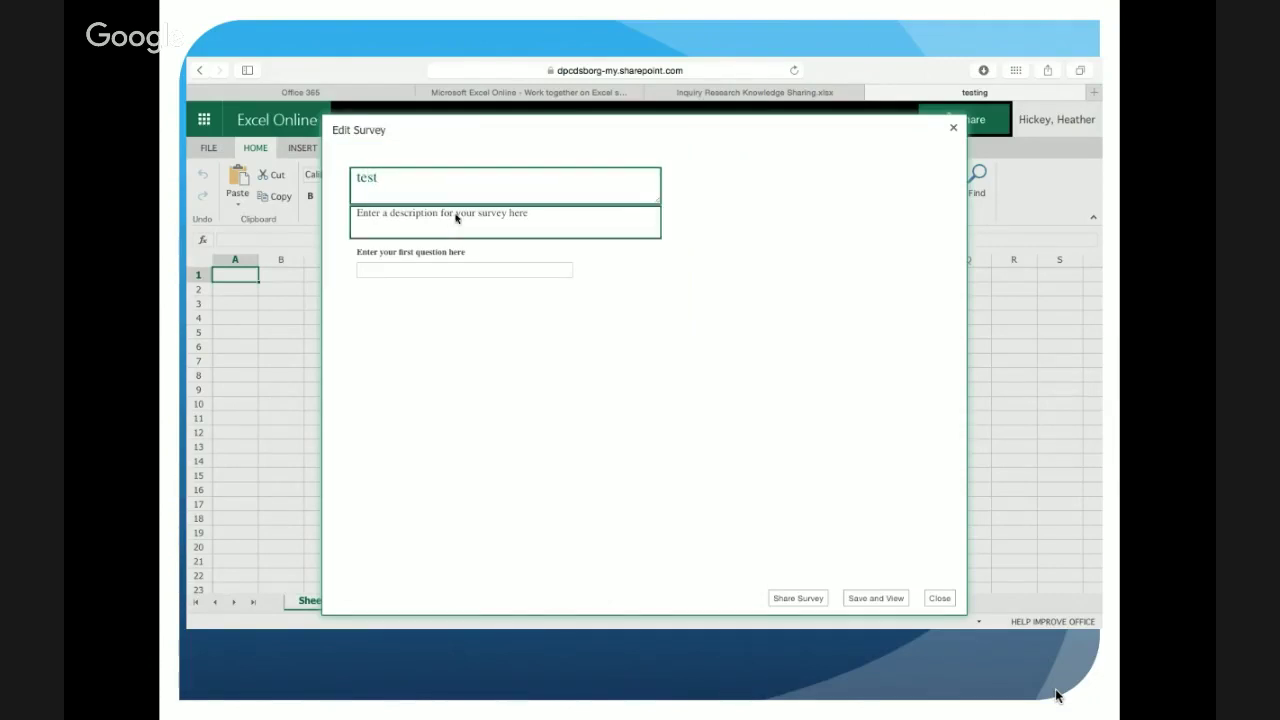
triple_click(457, 220)
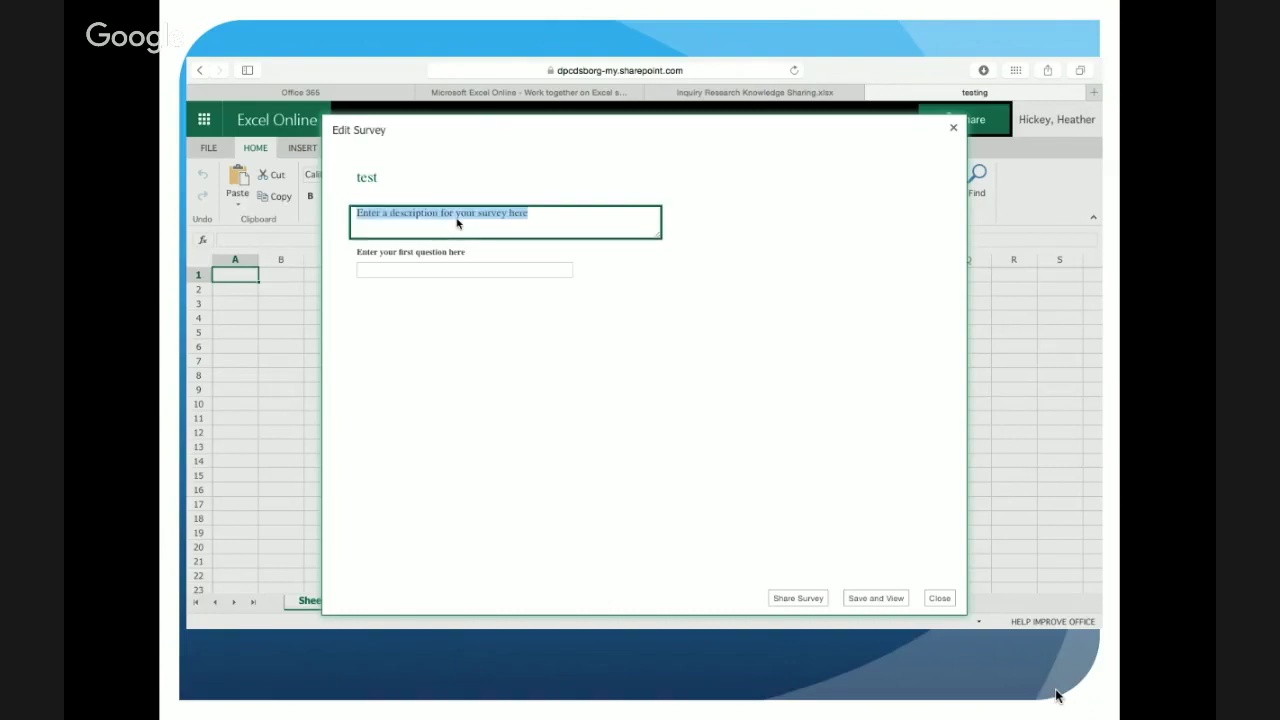
type("descriptio")
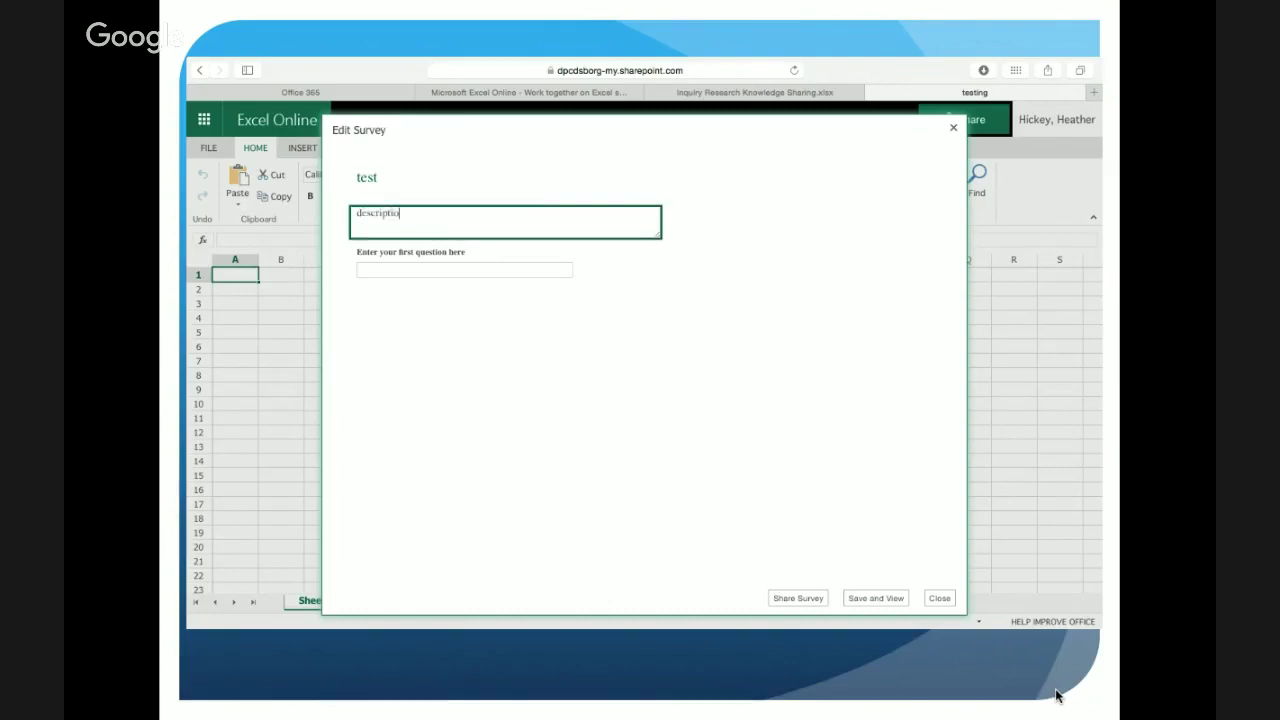
left_click(509, 323)
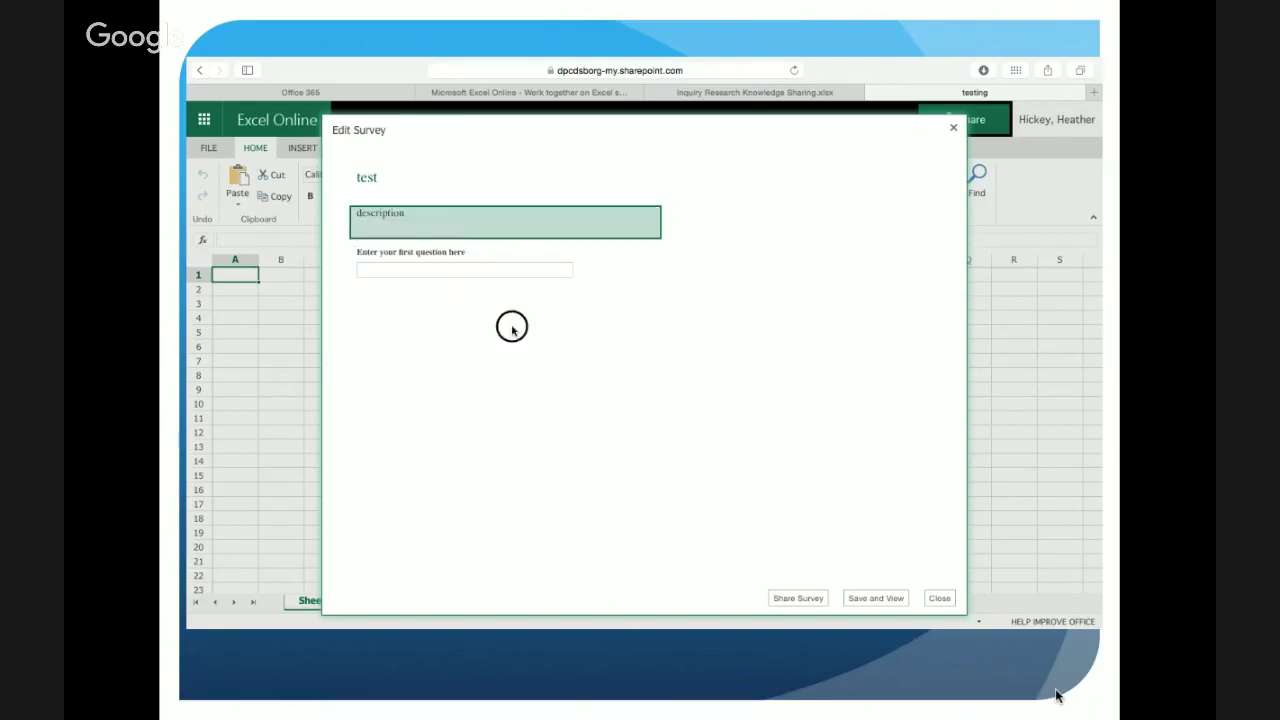
left_click(434, 268)
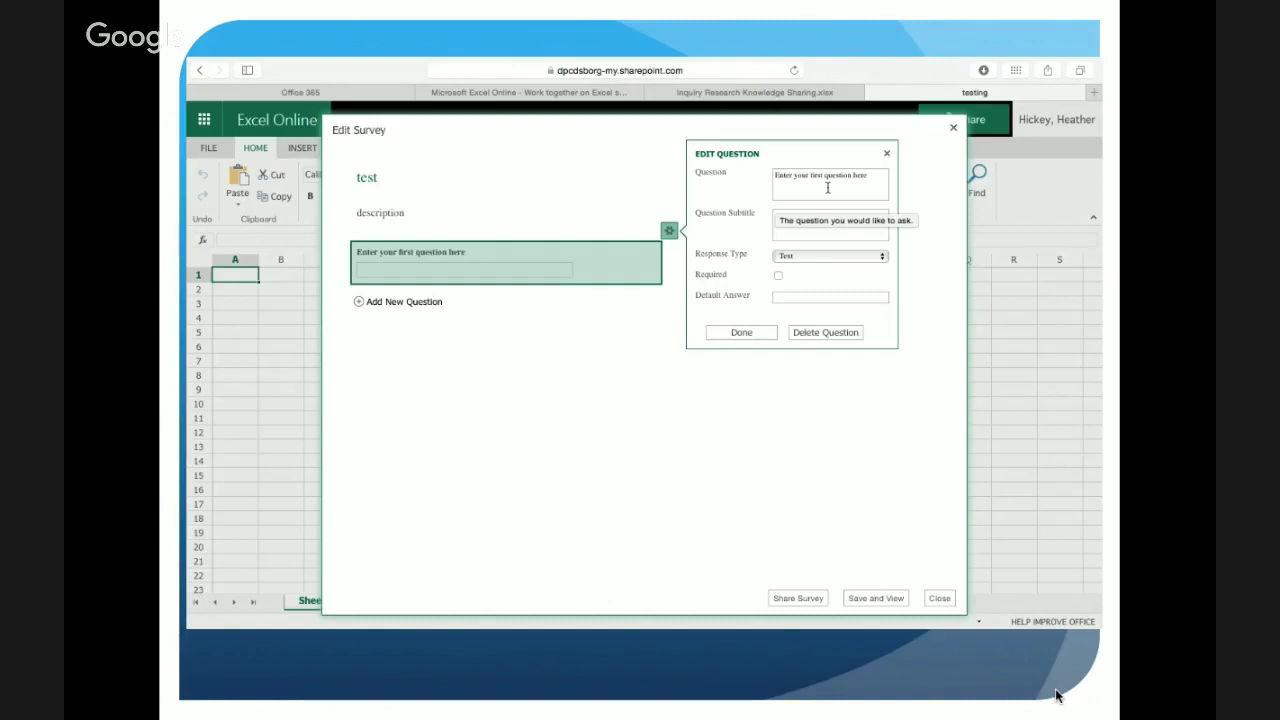
Step: Make the first question 'Name', a required question with a Text response type
left_click(831, 257)
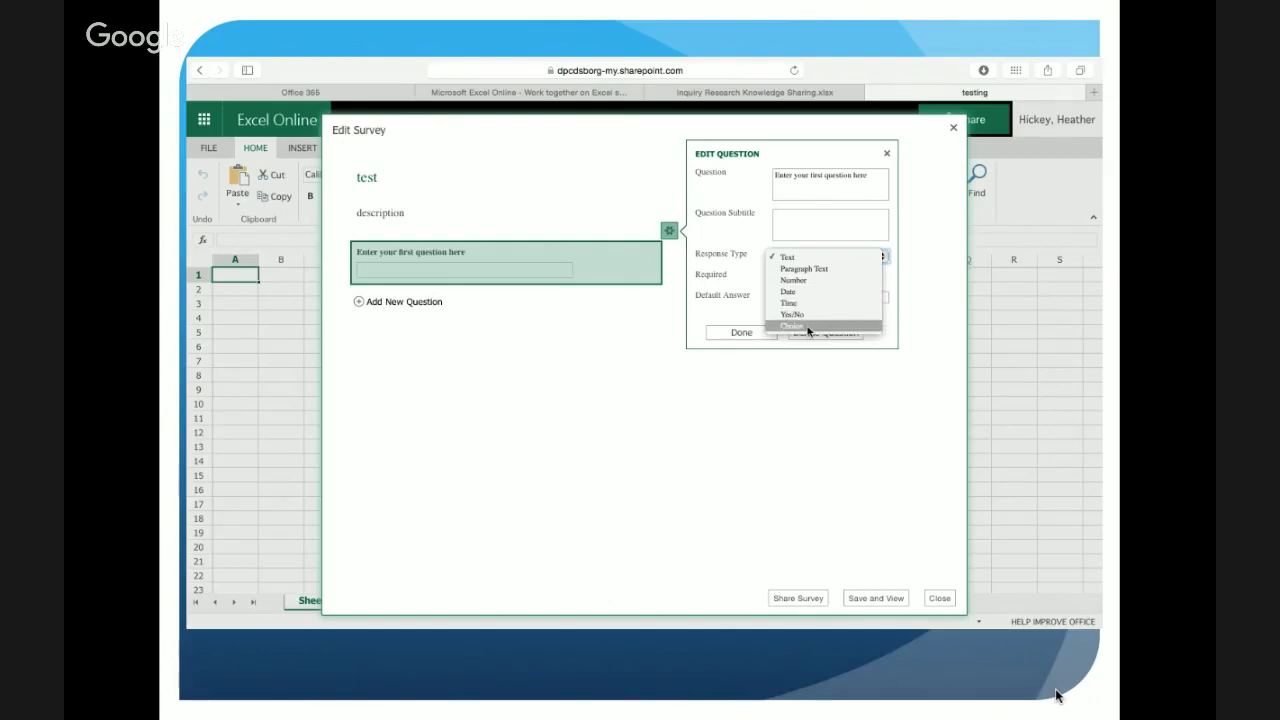
left_click(798, 188)
left_click(797, 176)
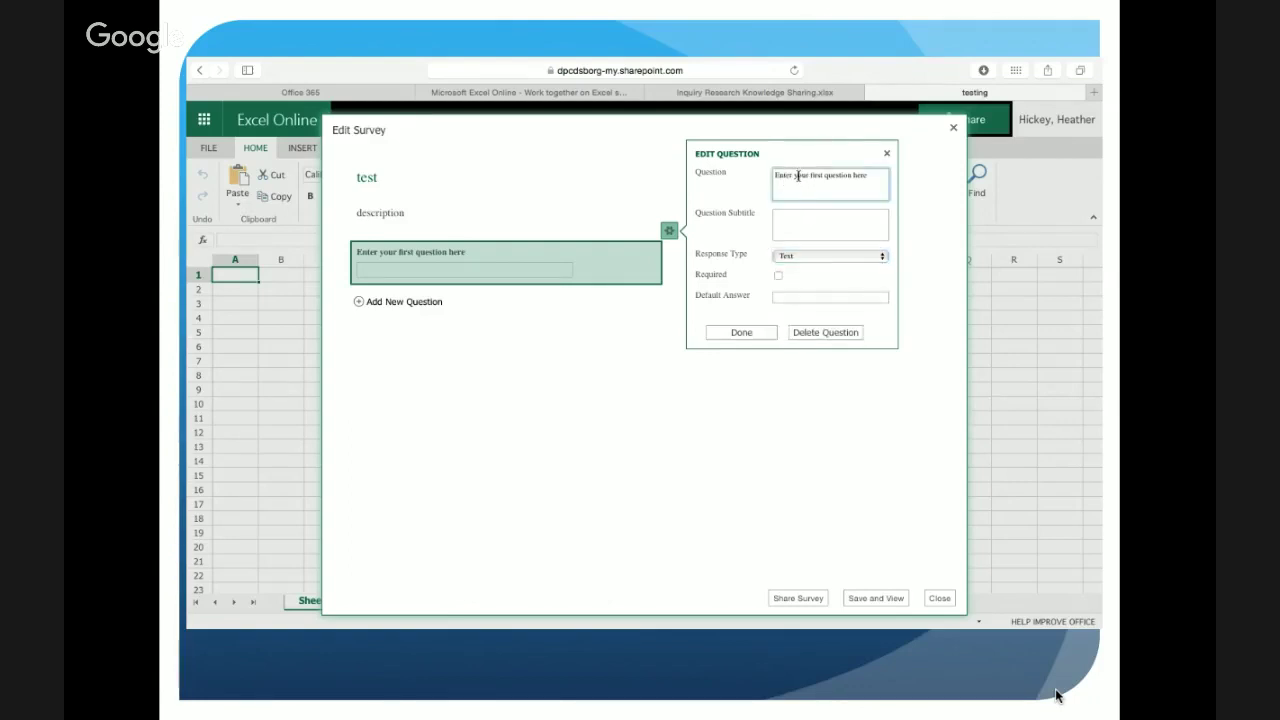
type("N")
left_click_drag(874, 176, 770, 177)
key("BackSpace")
type("Name")
left_click(792, 257)
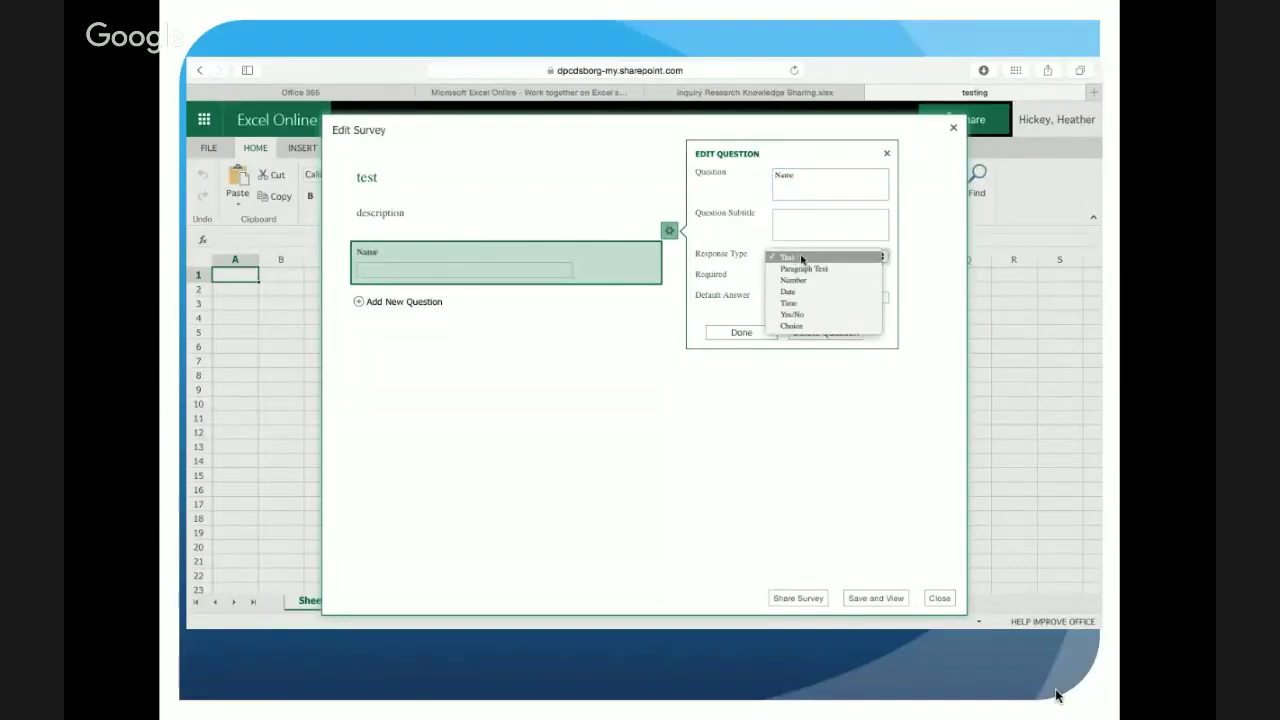
left_click(801, 259)
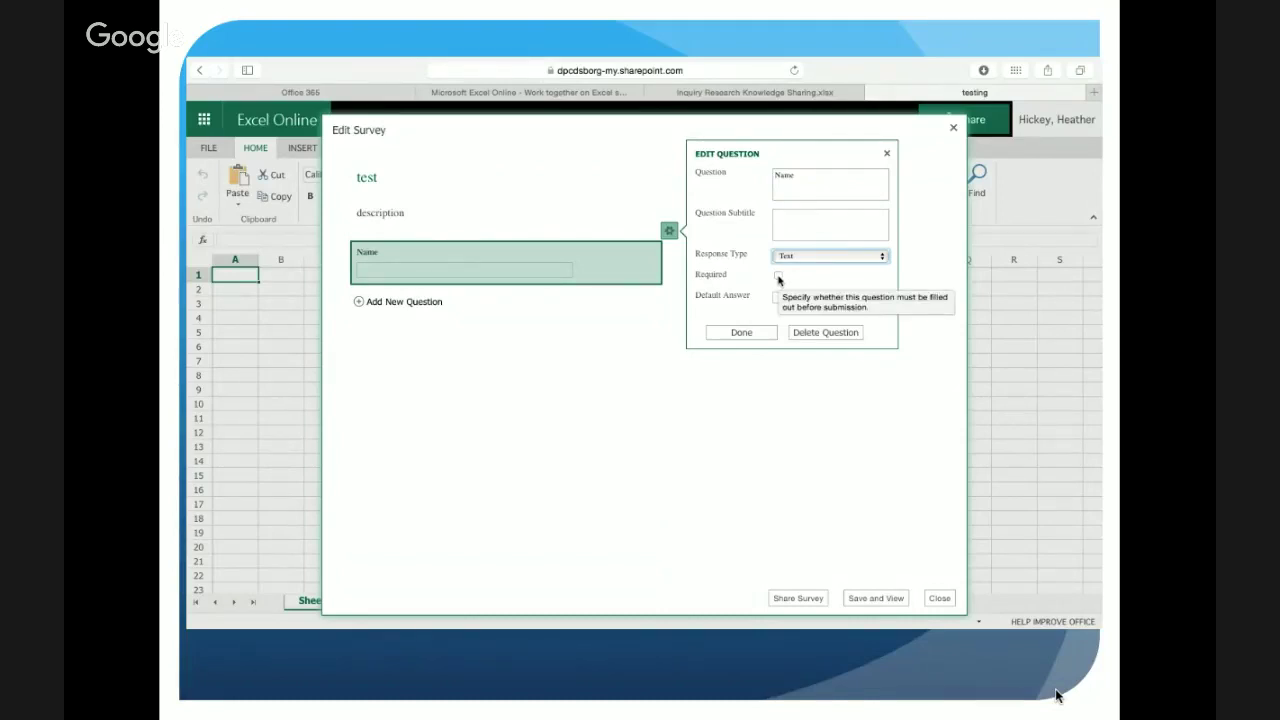
left_click(778, 276)
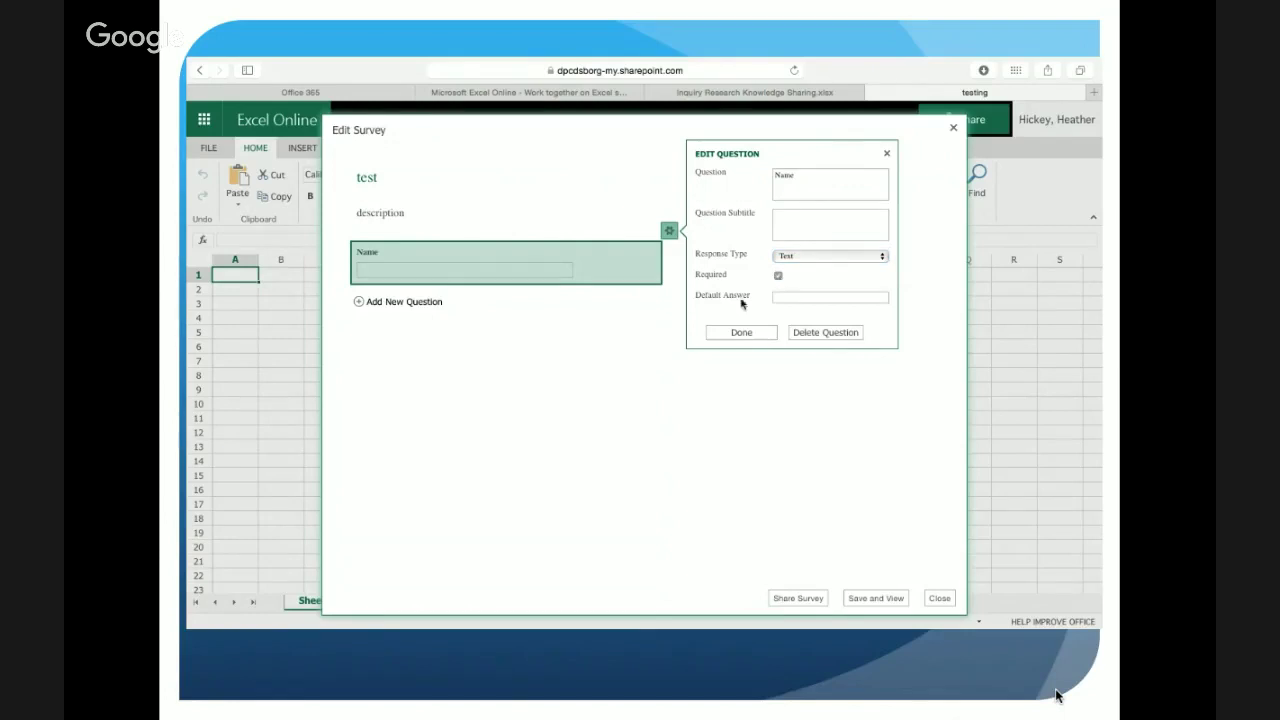
left_click(730, 332)
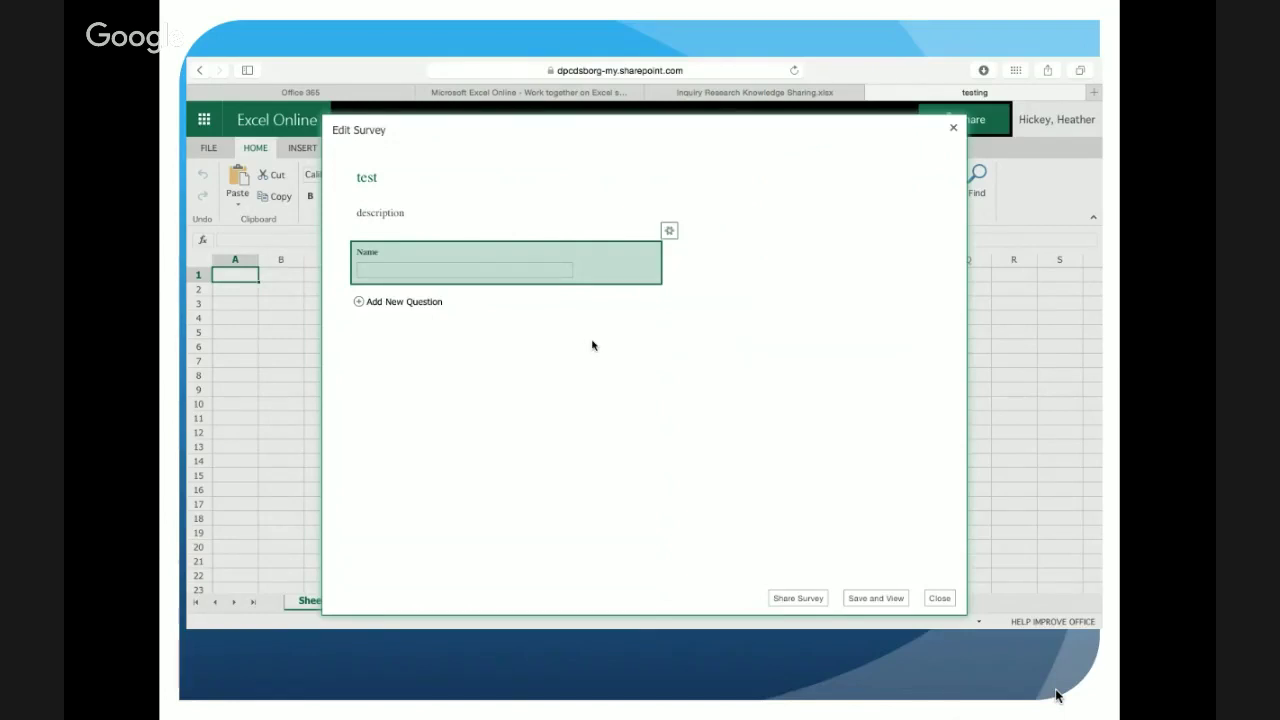
Step: Add the Choice question 'What is your favourite colour?' with red, blue, green and yellow answers
left_click(360, 304)
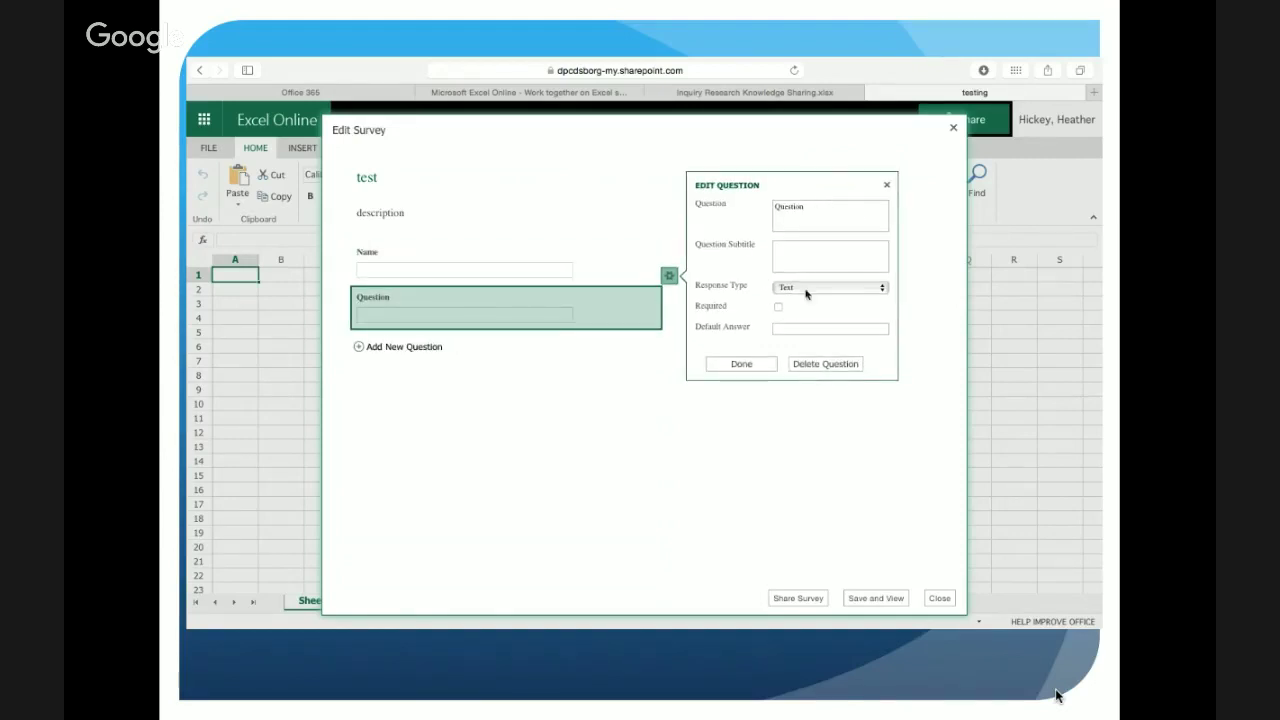
left_click(810, 209)
key("BackSpace")
key("BackSpace")
key("BackSpace")
key("BackSpace")
key("BackSpace")
key("BackSpace")
key("BackSpace")
key("BackSpace")
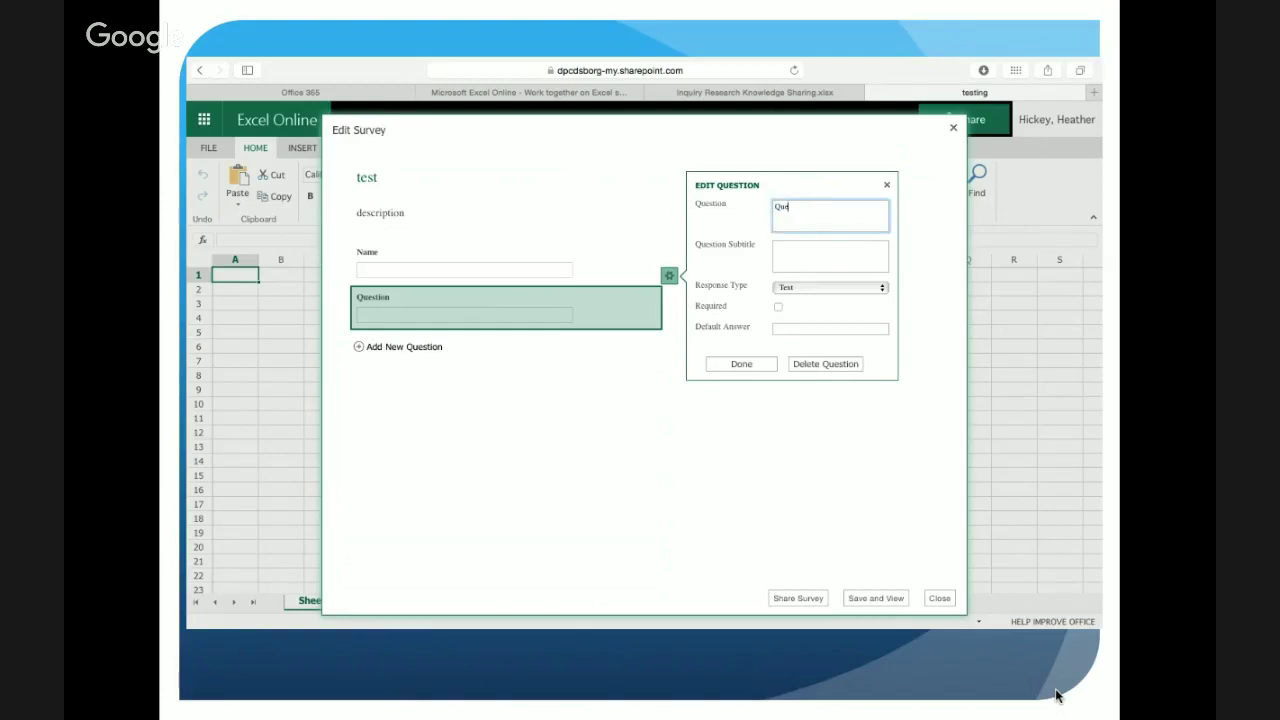
type("What is your favourite colour?")
left_click(842, 289)
left_click(812, 366)
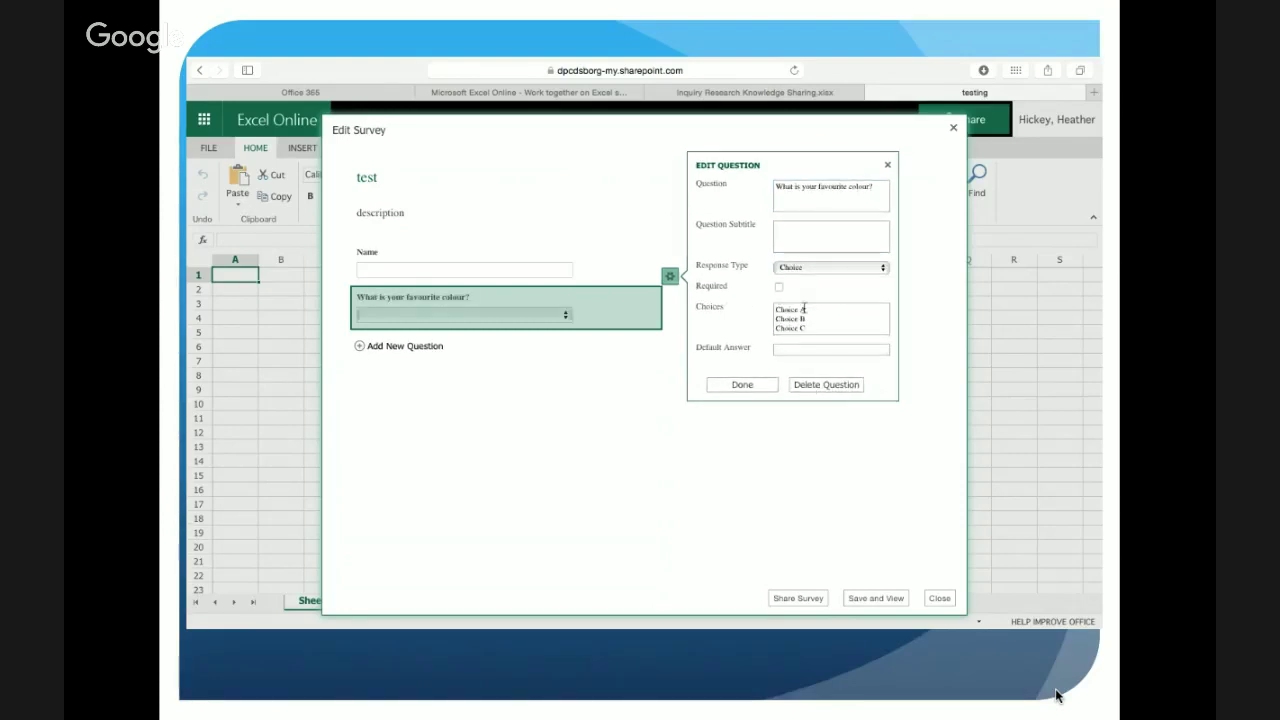
triple_click(800, 328)
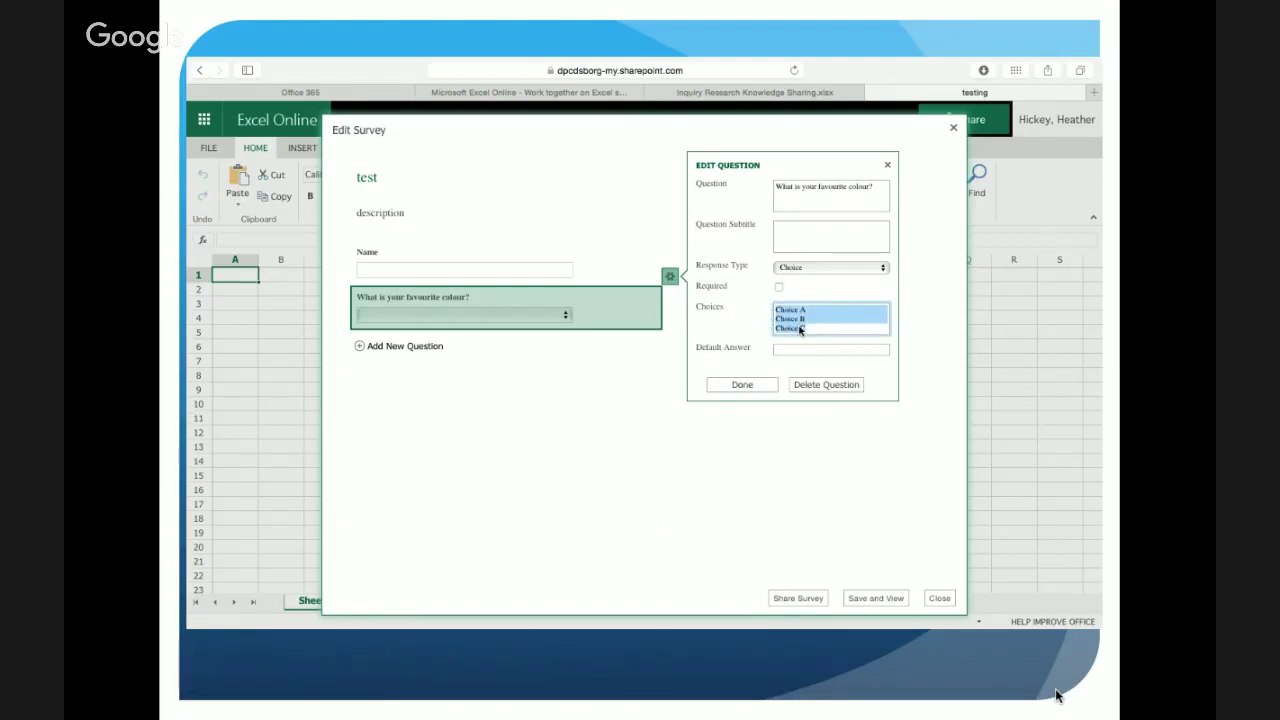
key("BackSpace")
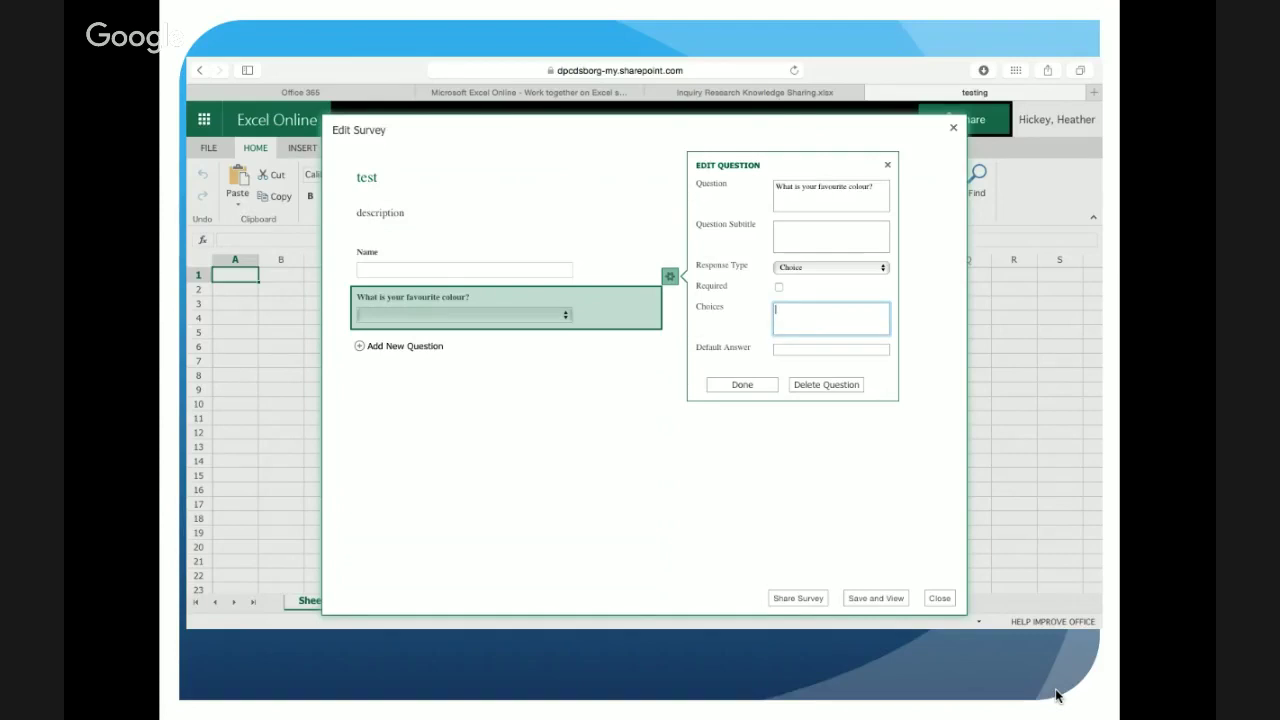
type("red ")
type("blue ")
type("green")
key("Return")
type("yellow")
Step: Set blue as the colour question's default answer and reopen its settings to check
left_click(797, 350)
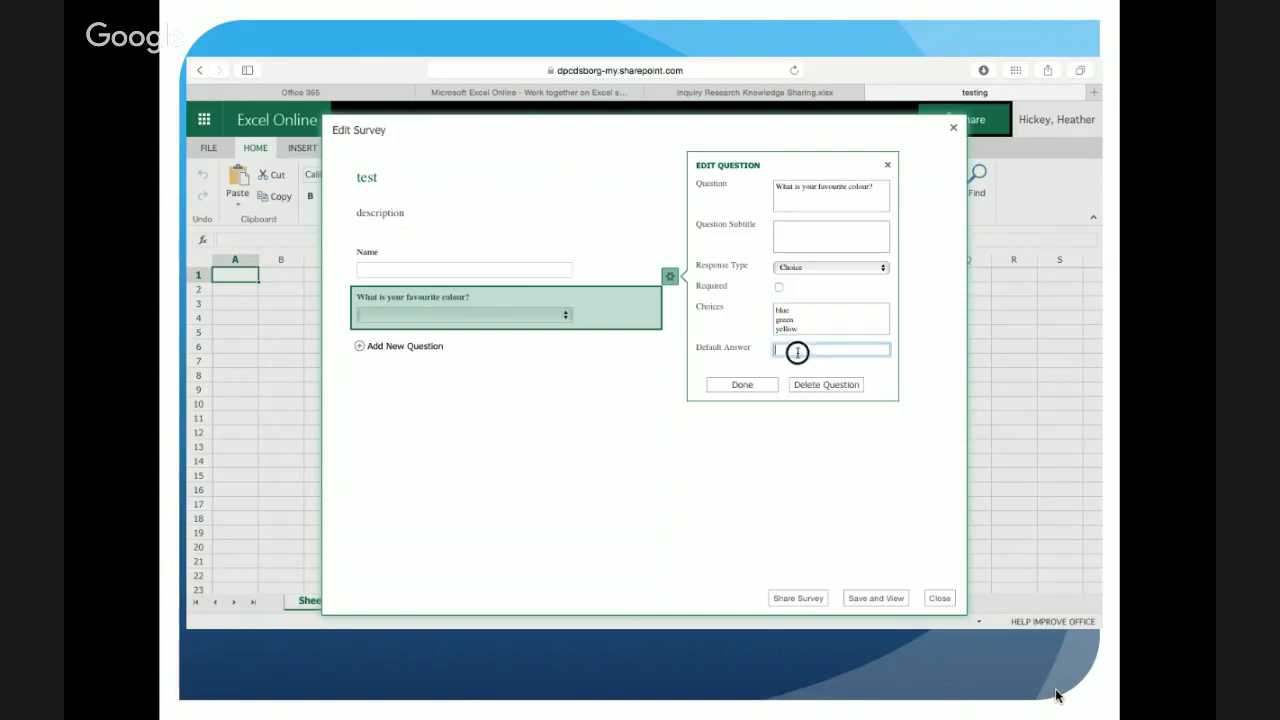
type("blue")
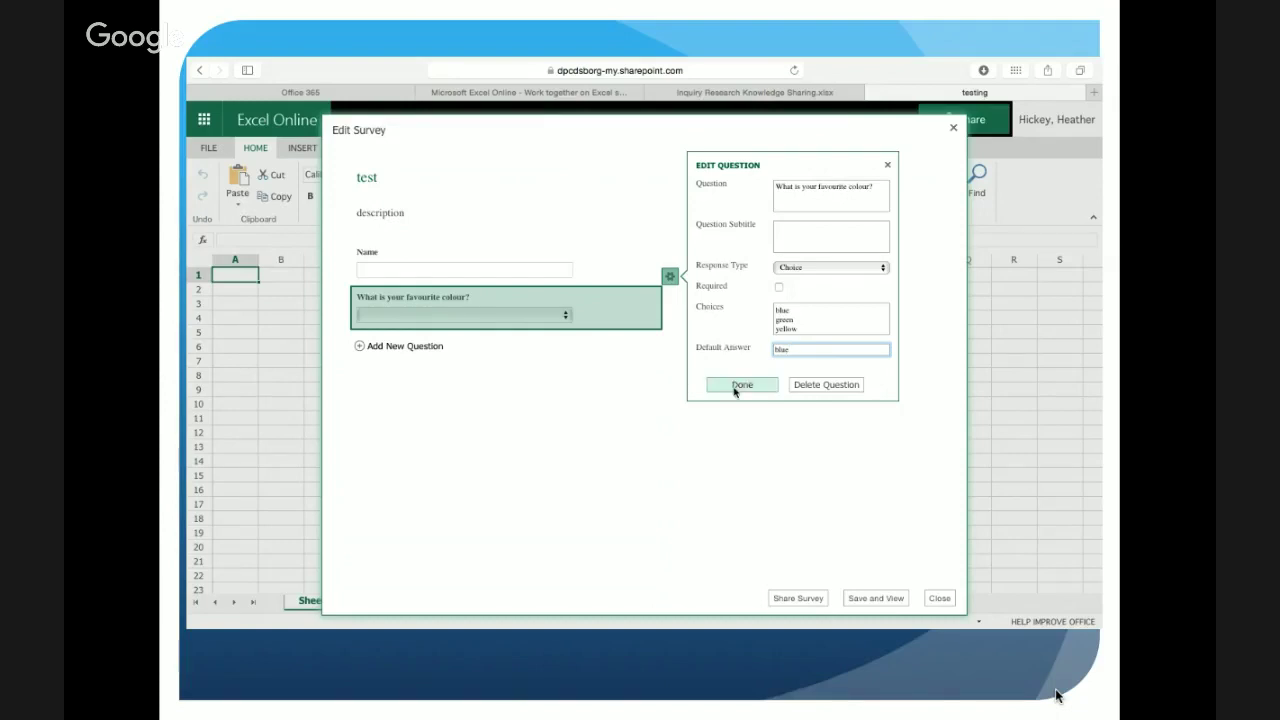
left_click(734, 391)
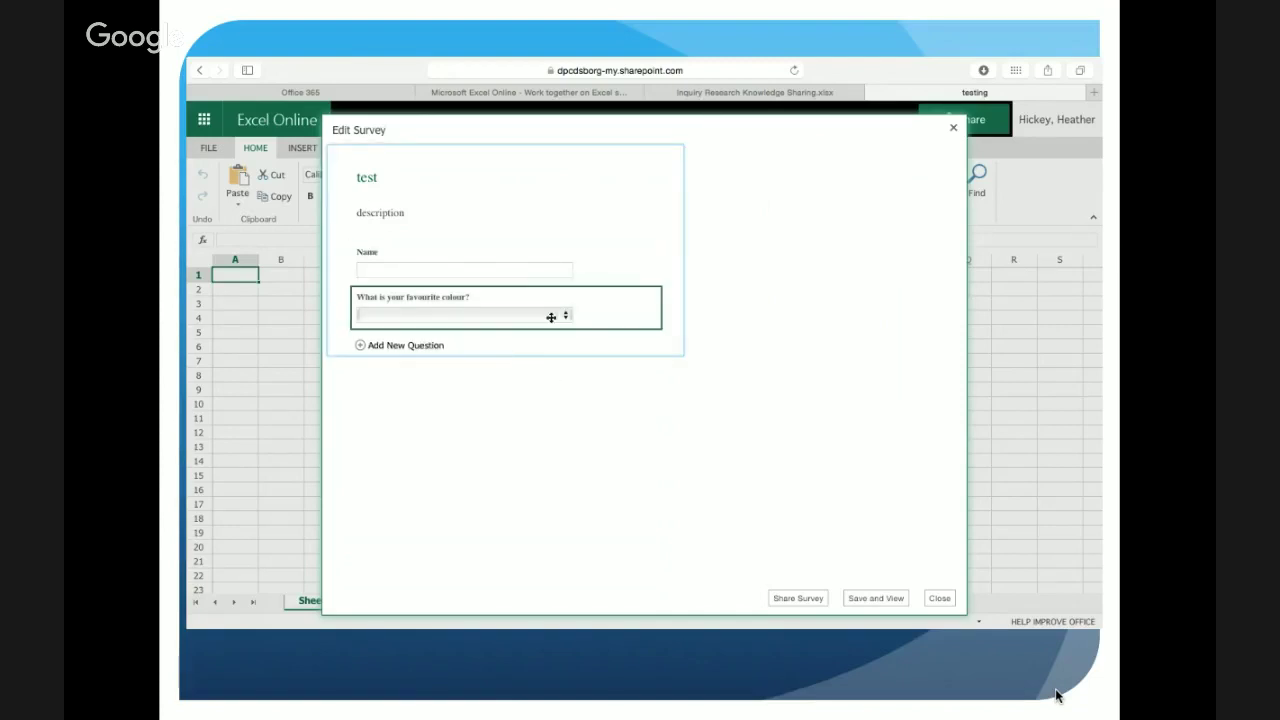
left_click(565, 316)
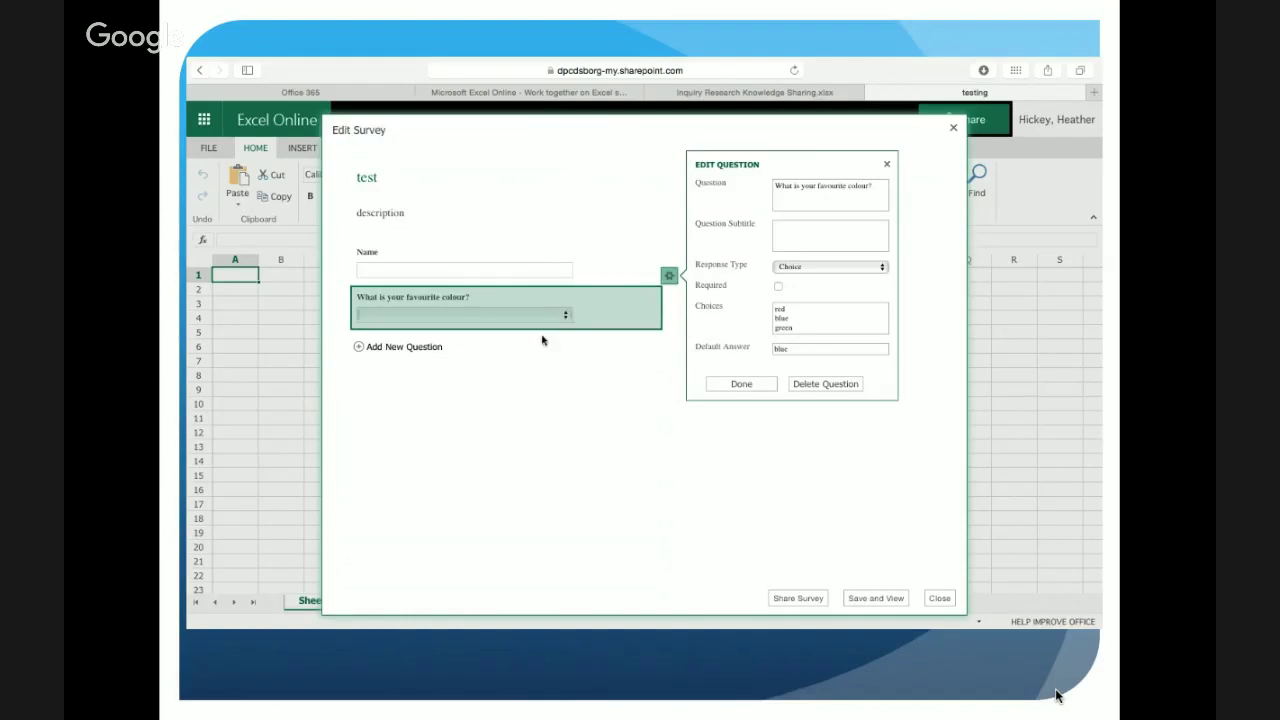
Step: Add a third question and share the survey to display its link
left_click(396, 348)
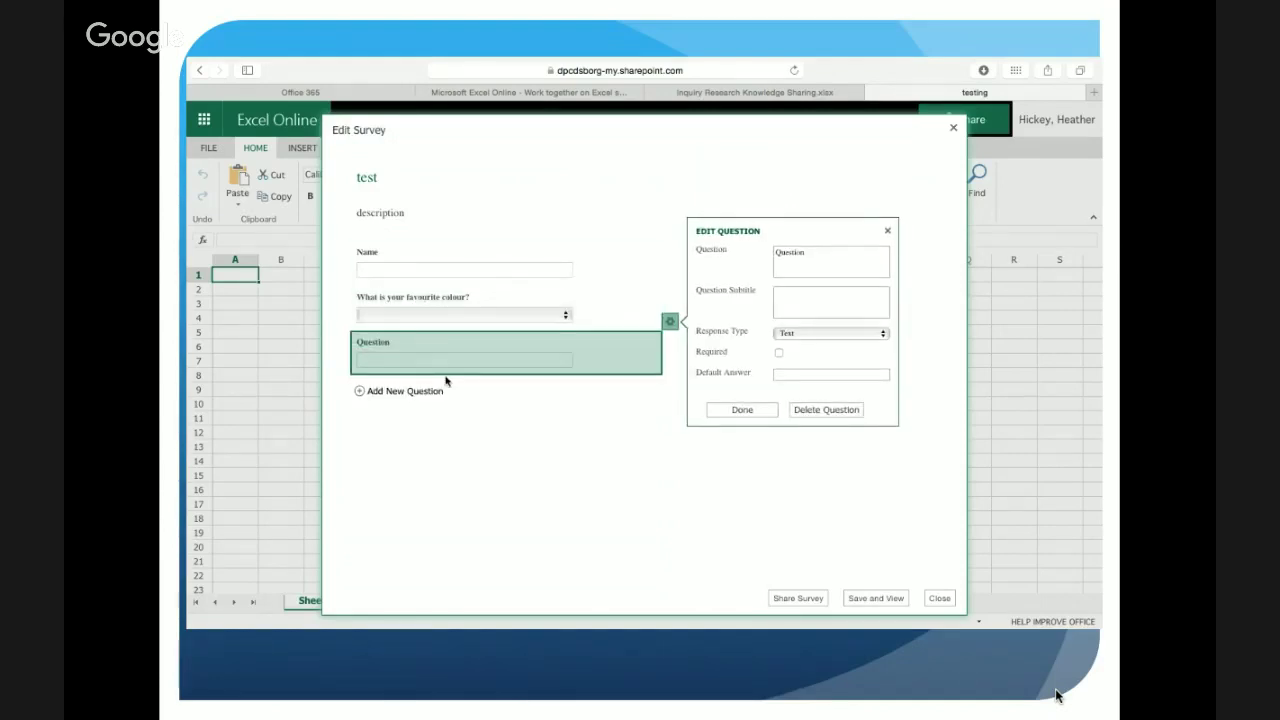
left_click(789, 600)
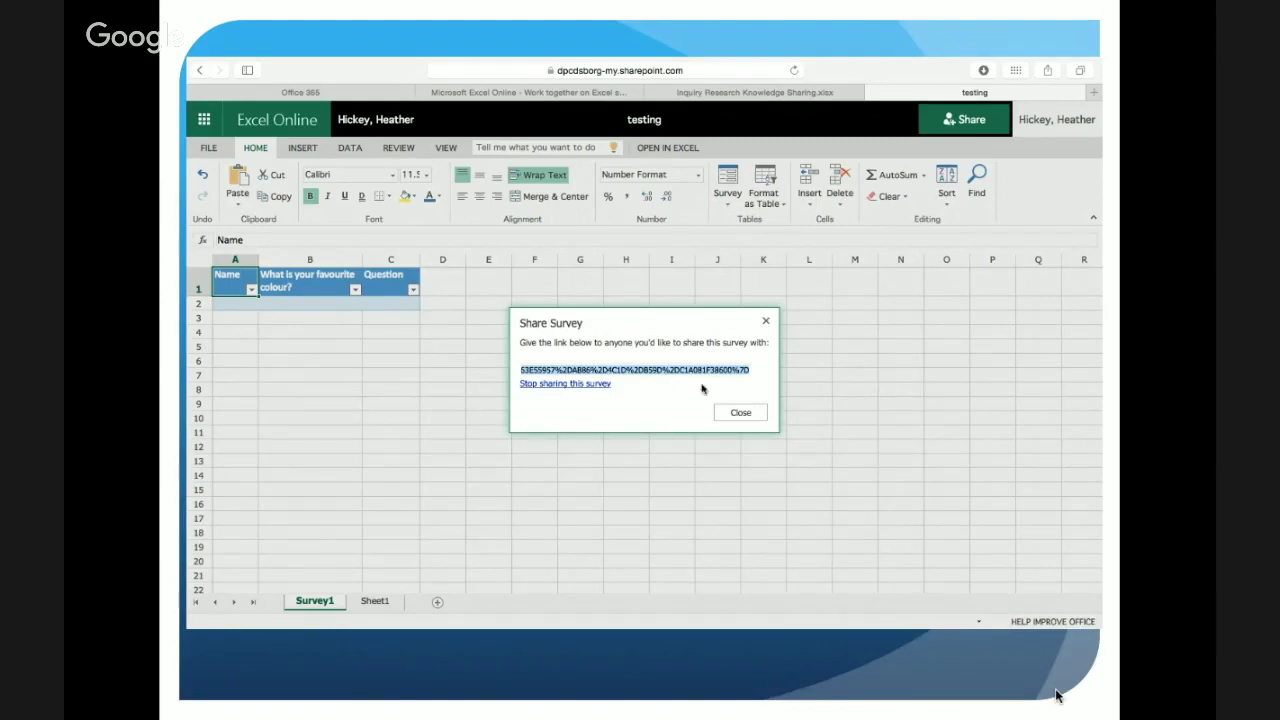
Step: Dismiss the share link, then preview the survey and check its colour dropdown before closing
left_click(740, 414)
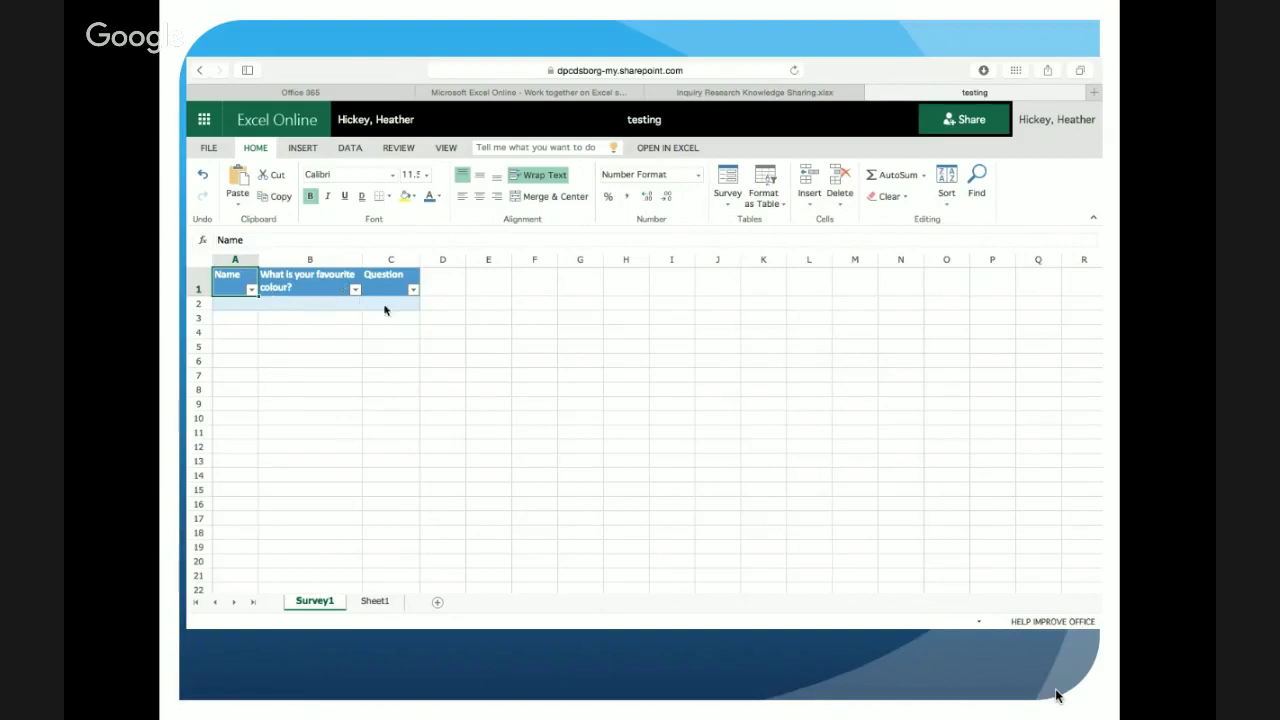
left_click(725, 188)
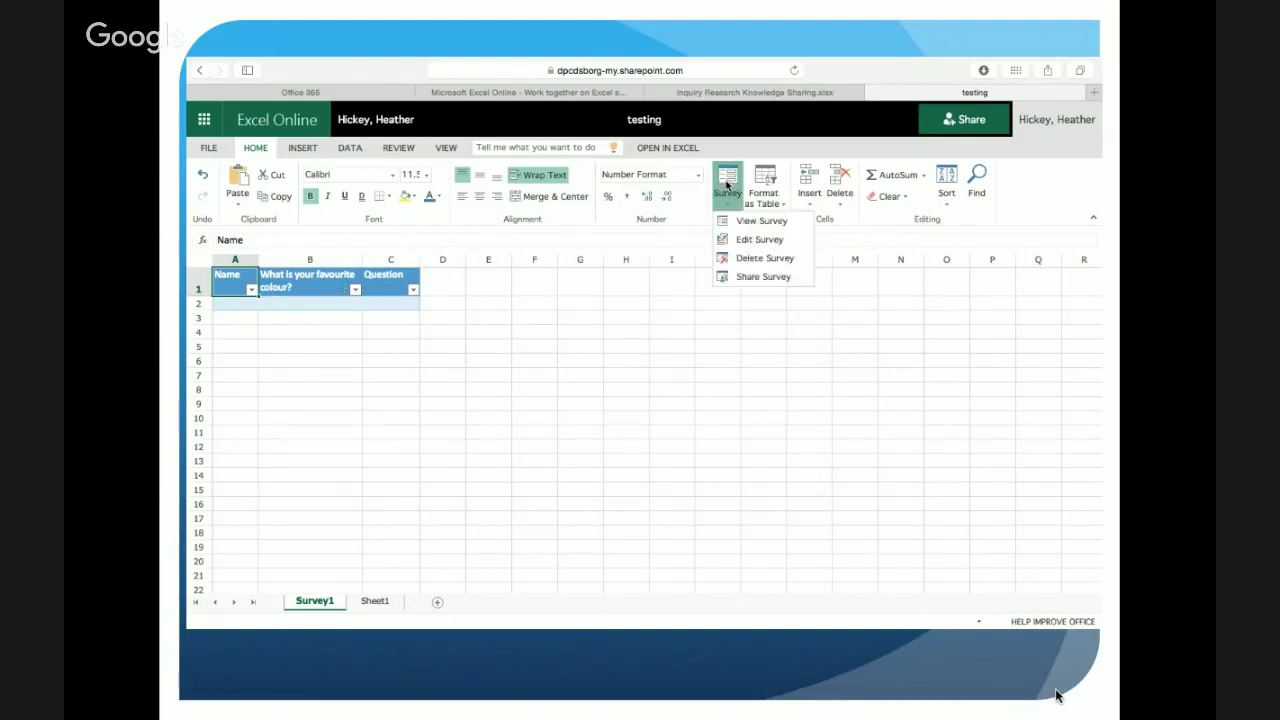
left_click(744, 224)
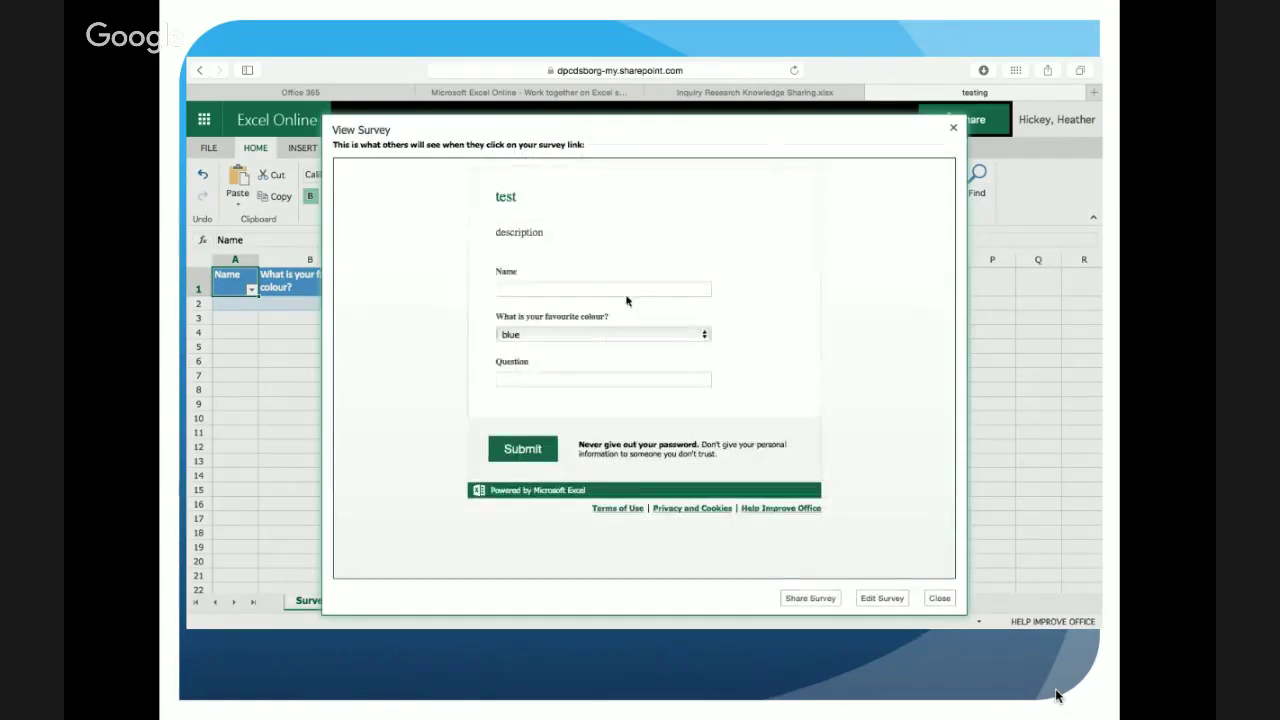
left_click(706, 334)
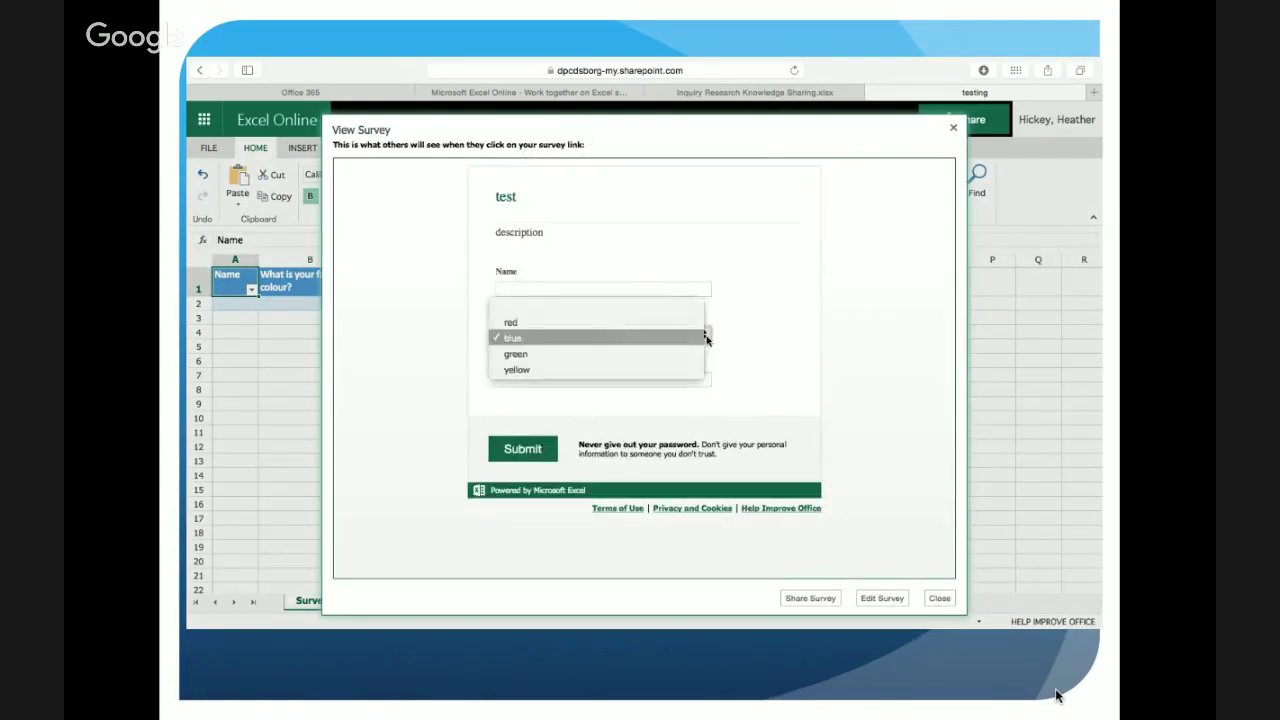
left_click(757, 313)
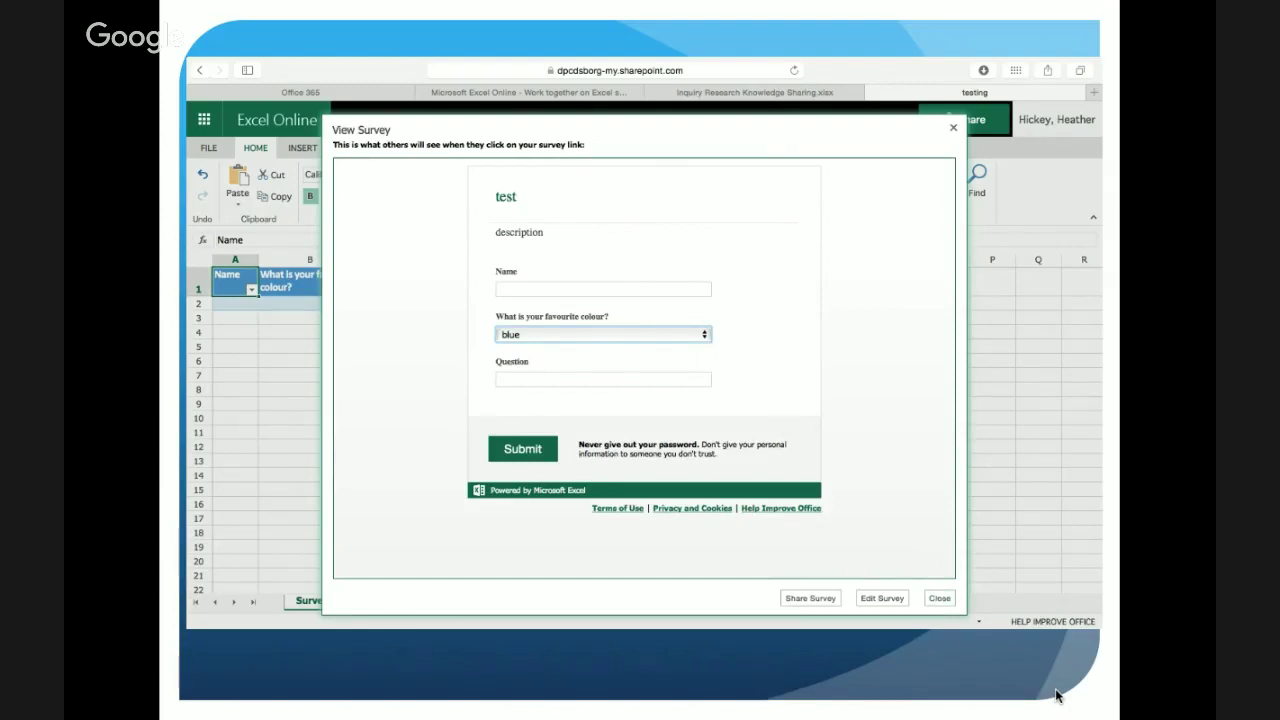
left_click(940, 599)
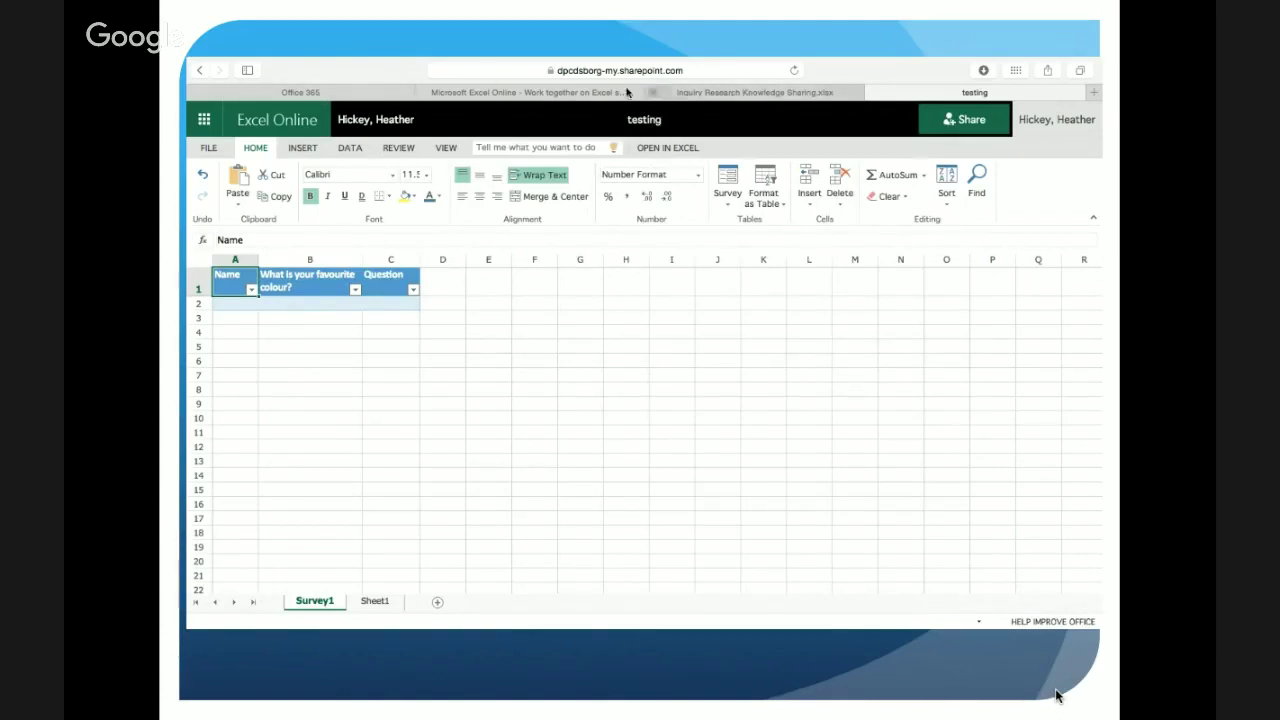
Step: Open 'communication exit ticket' from recent files and edit it in Excel Online
left_click(224, 150)
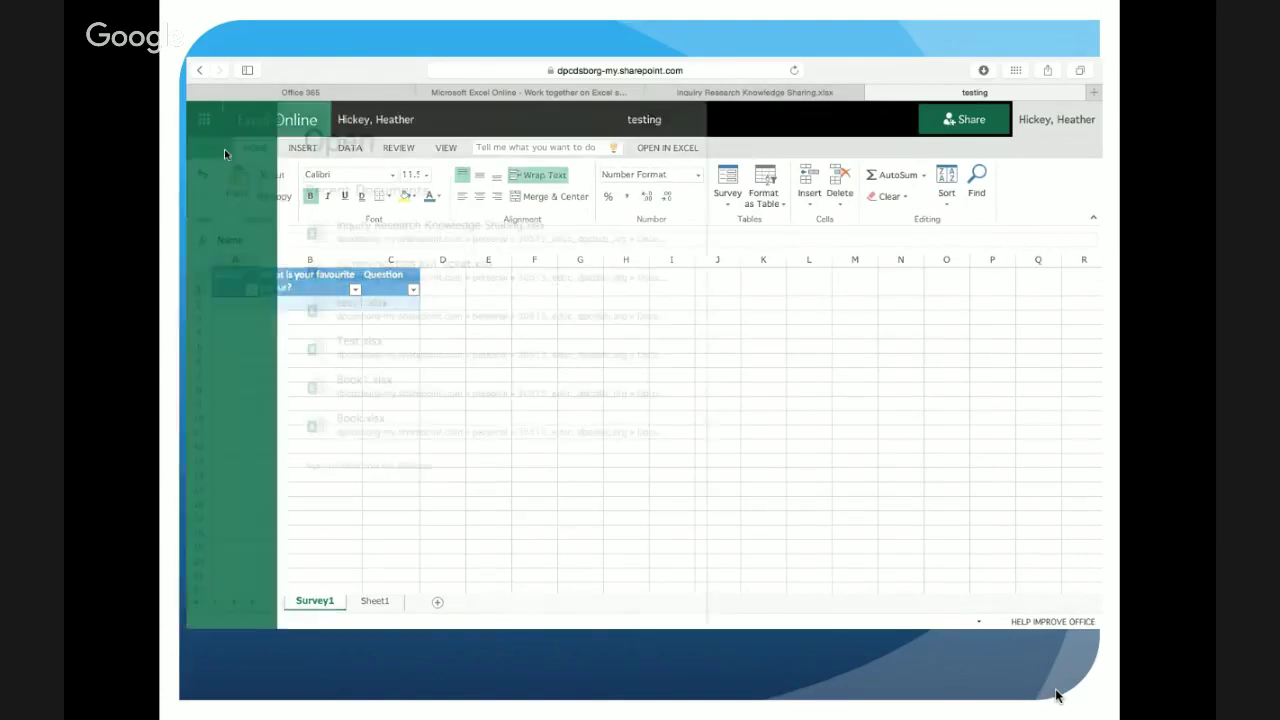
left_click(415, 264)
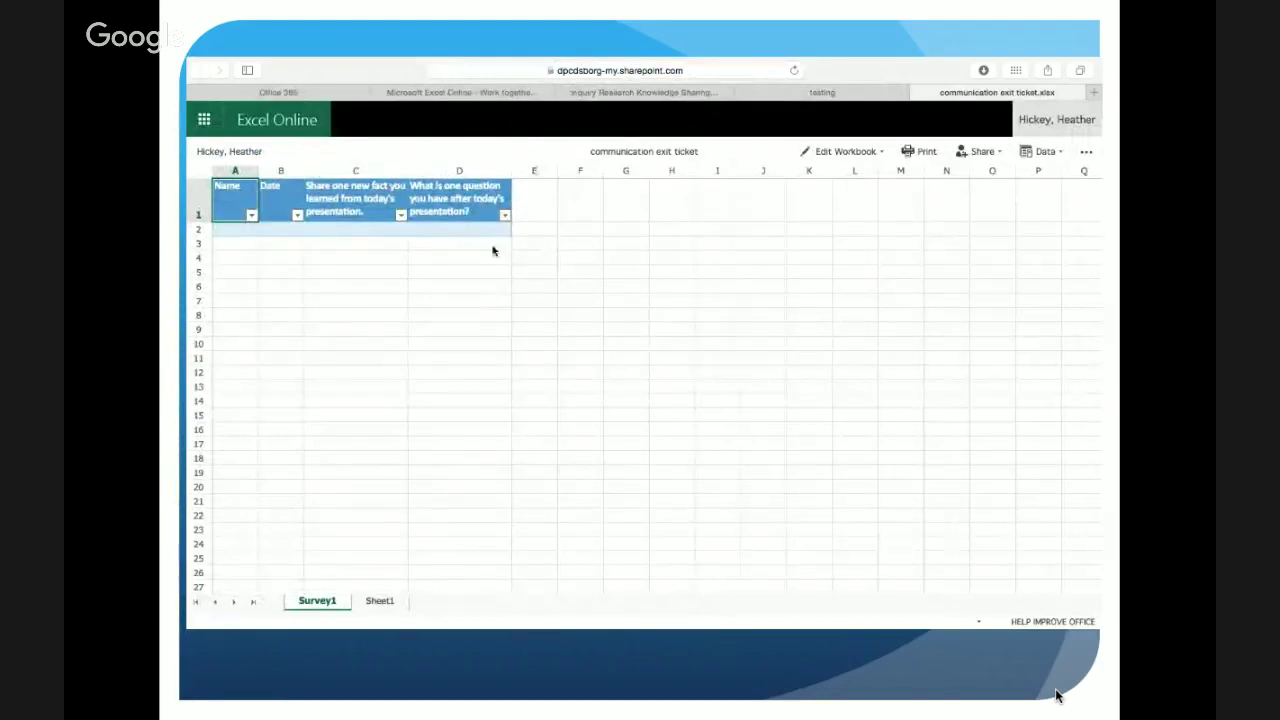
left_click(843, 157)
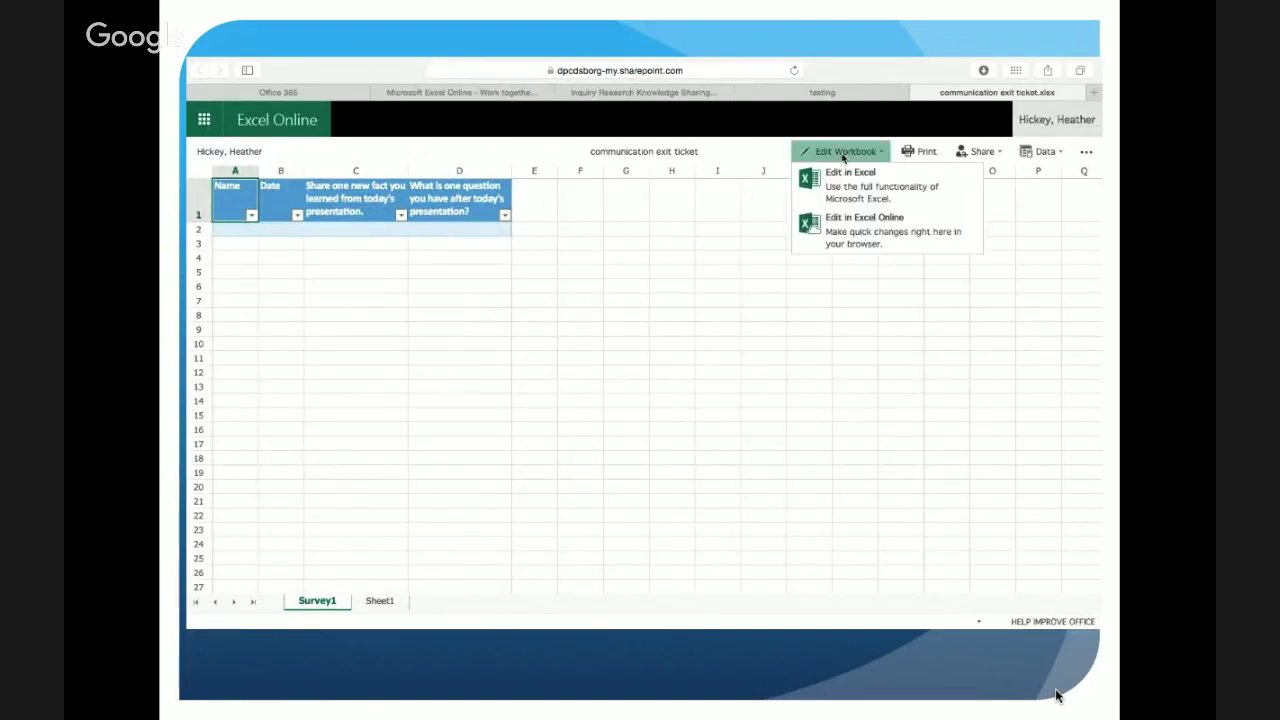
left_click(868, 230)
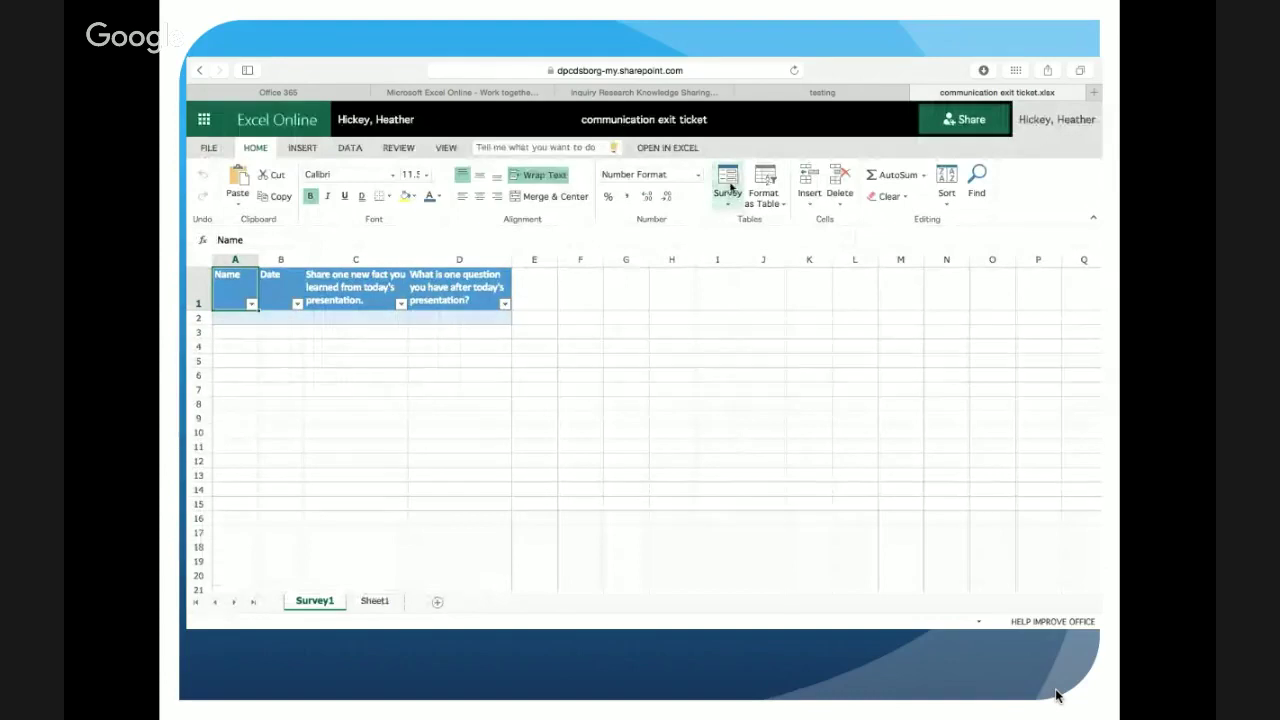
left_click(729, 192)
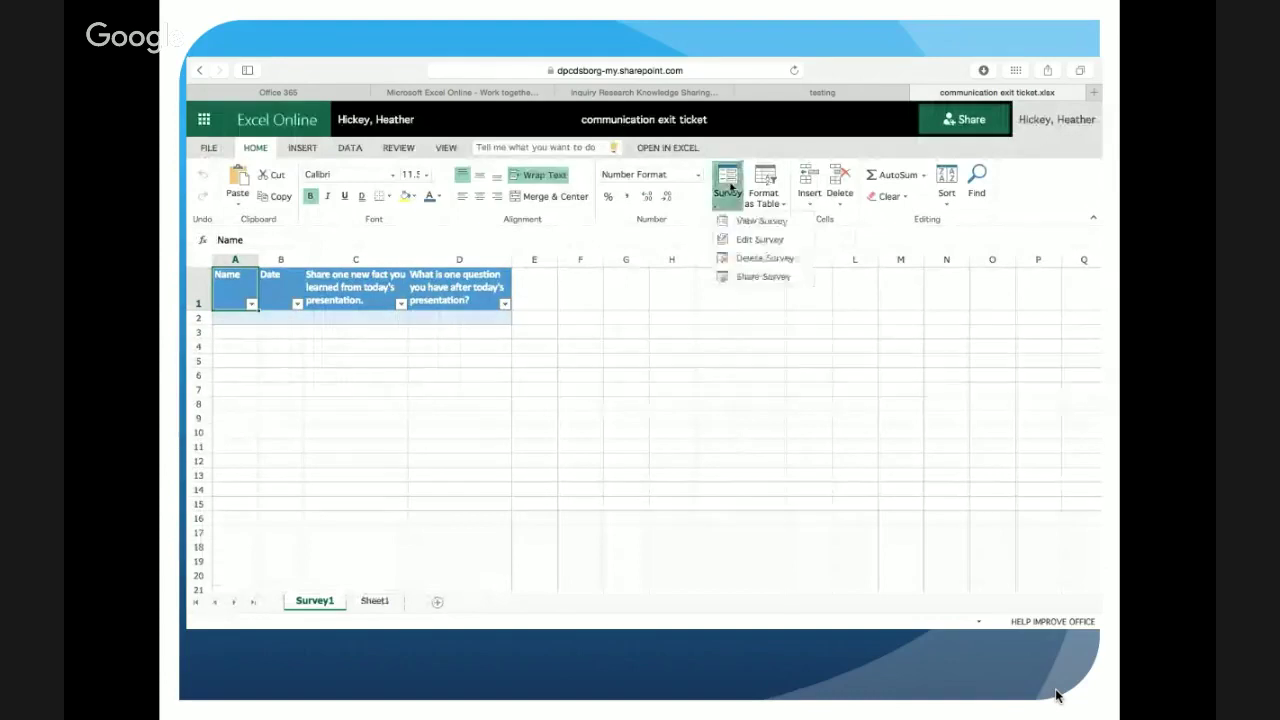
left_click(741, 221)
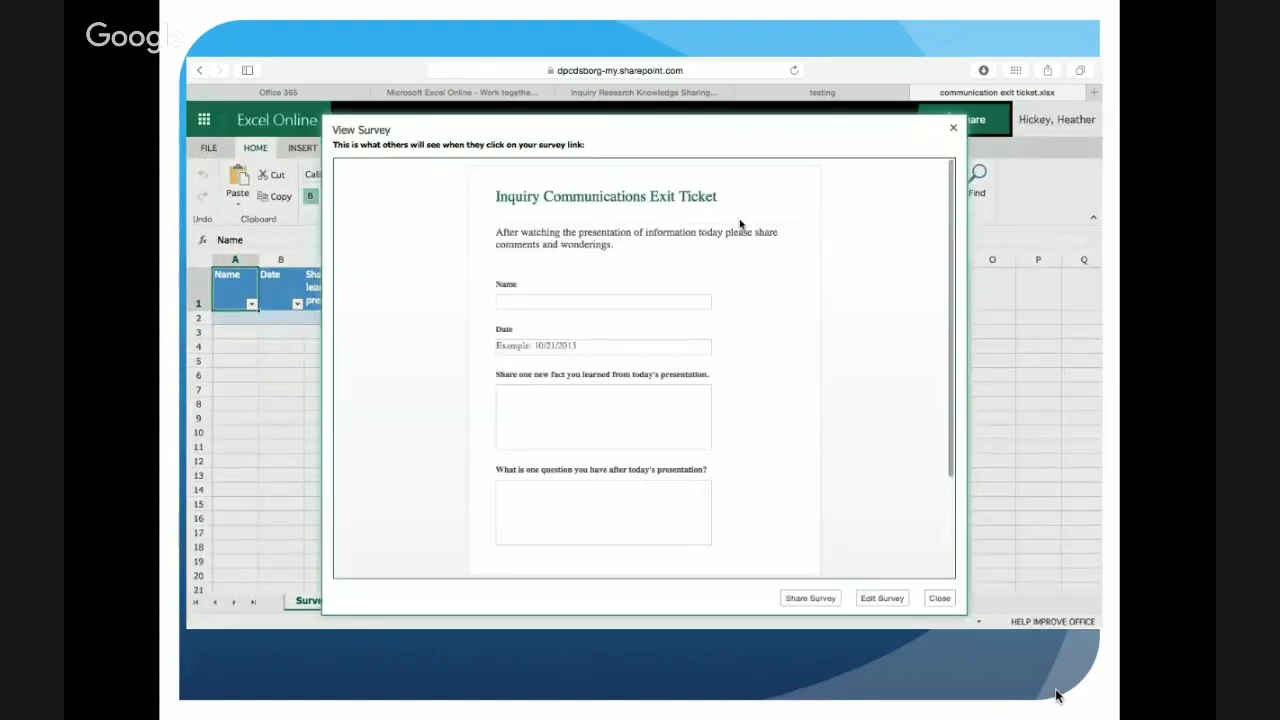
scroll(846, 373, "down", 2)
scroll(846, 373, "up", 2)
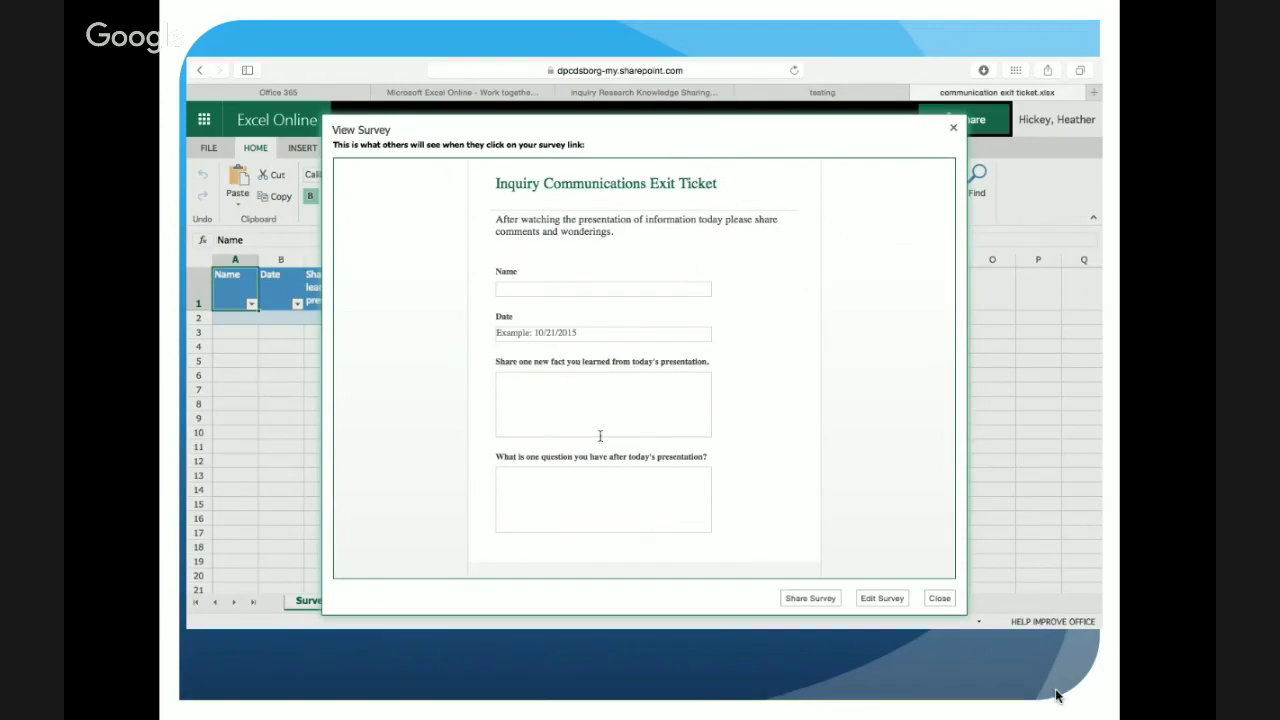
scroll(634, 408, "down", 3)
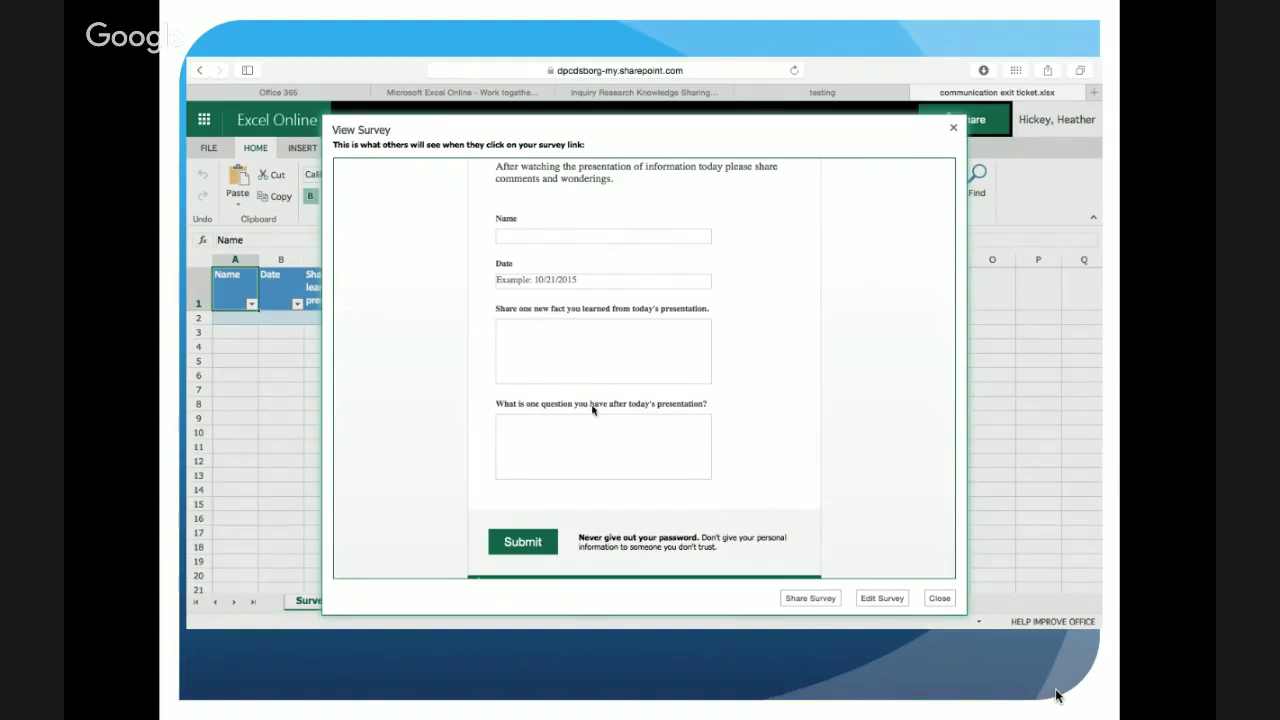
left_click(939, 598)
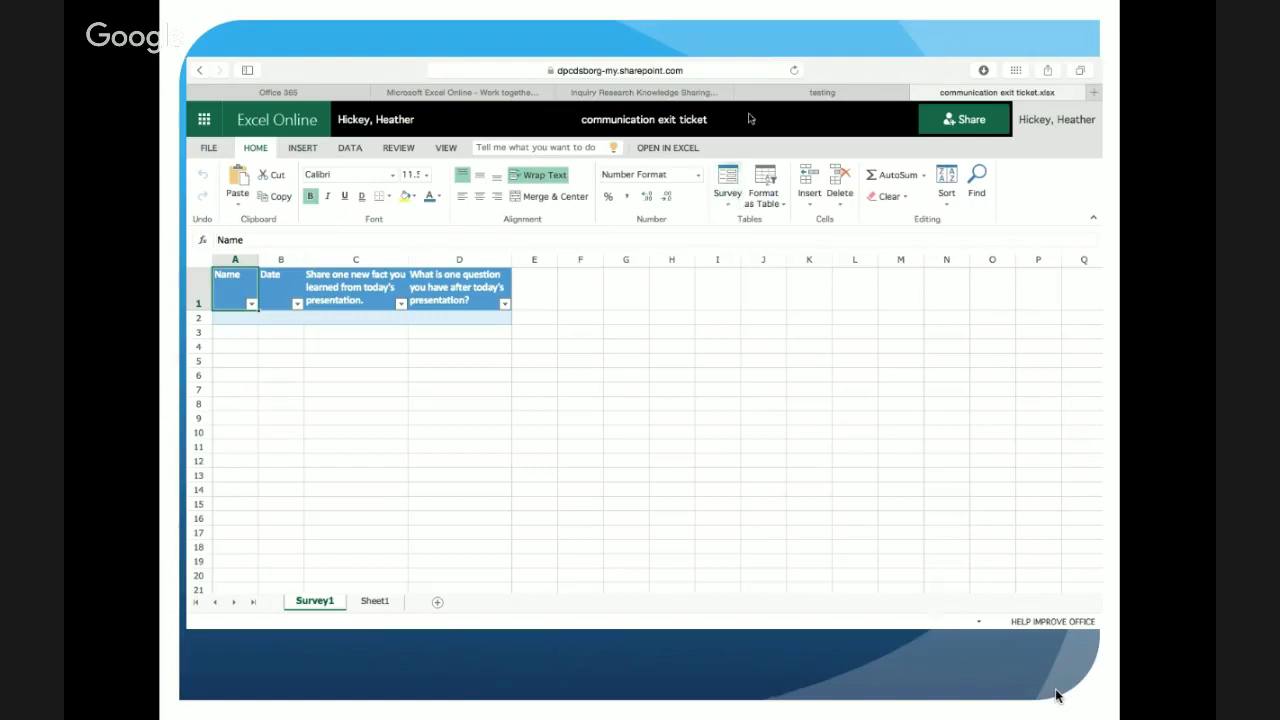
Step: Edit the Inquiry Research Knowledge Sharing workbook in the browser and preview its reflection survey
left_click(643, 92)
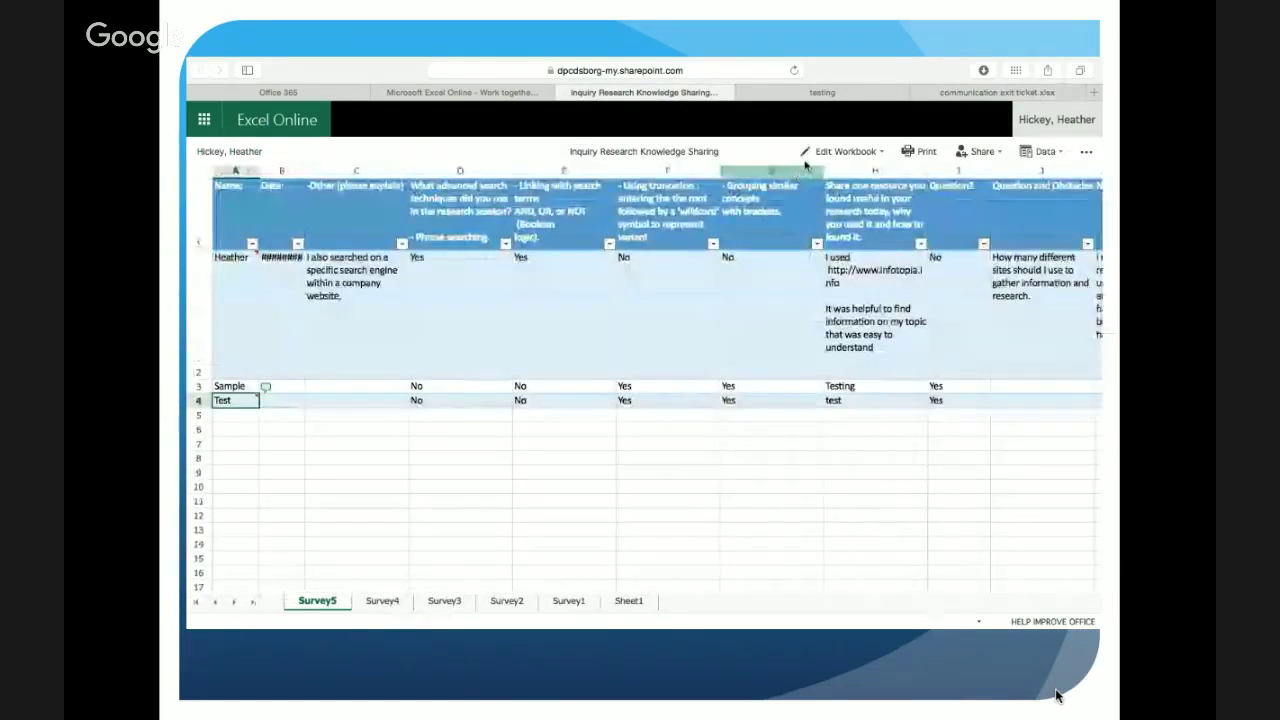
left_click(860, 155)
left_click(865, 233)
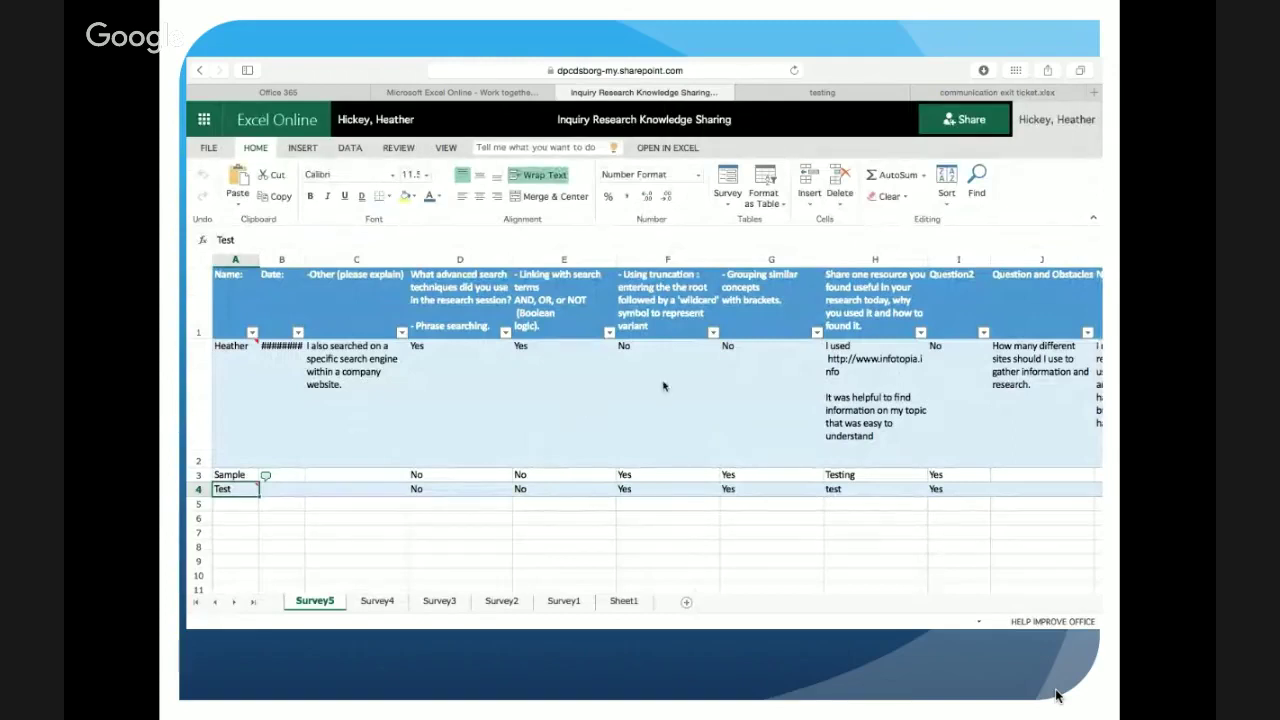
left_click(723, 190)
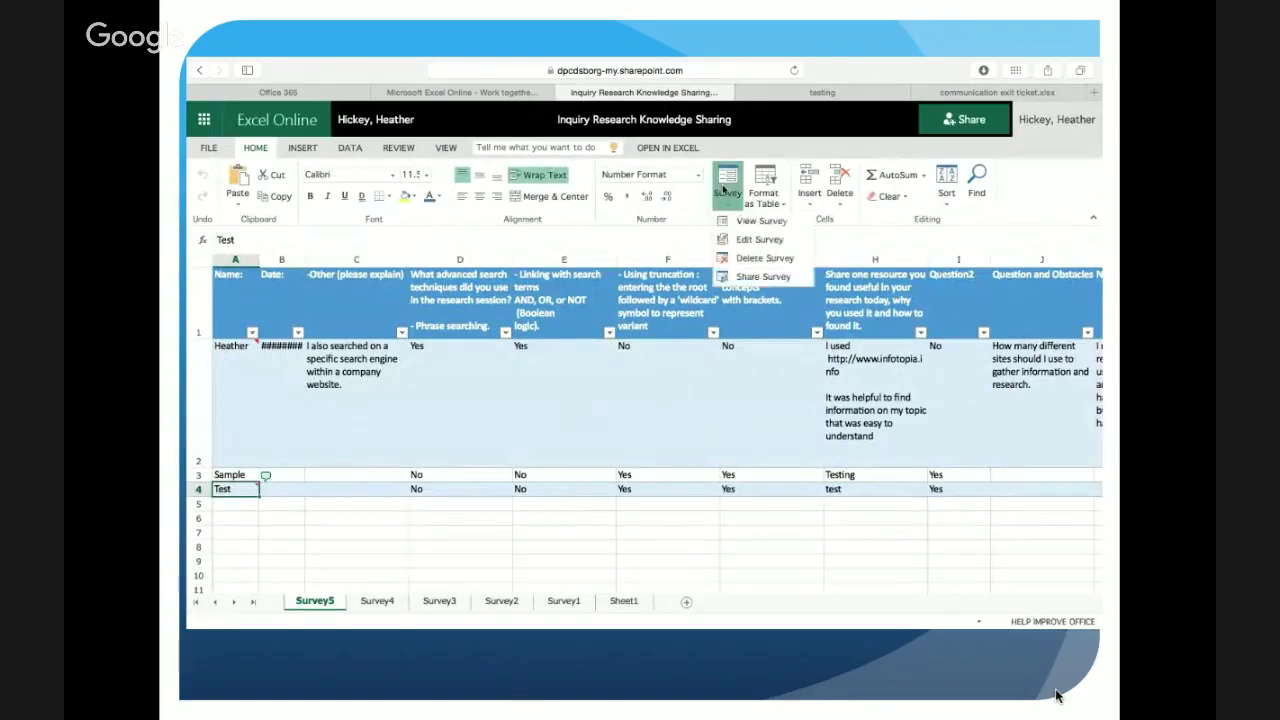
left_click(738, 222)
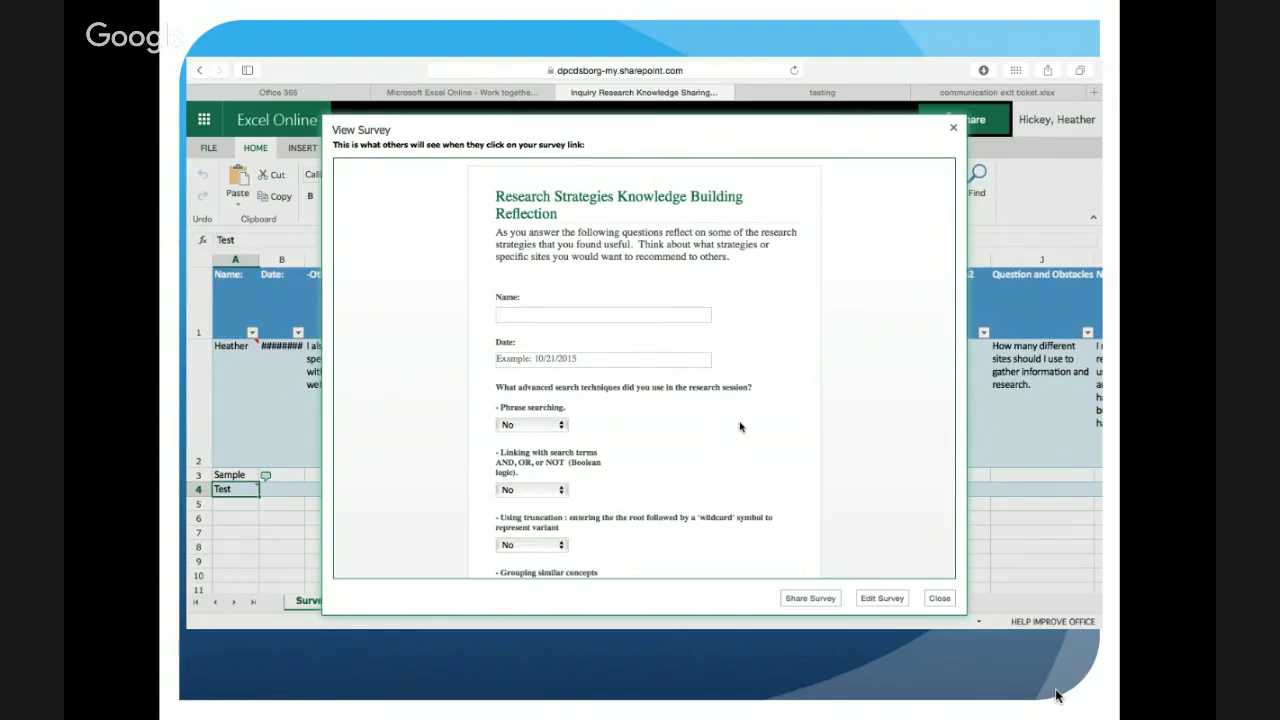
scroll(740, 427, "down", 5)
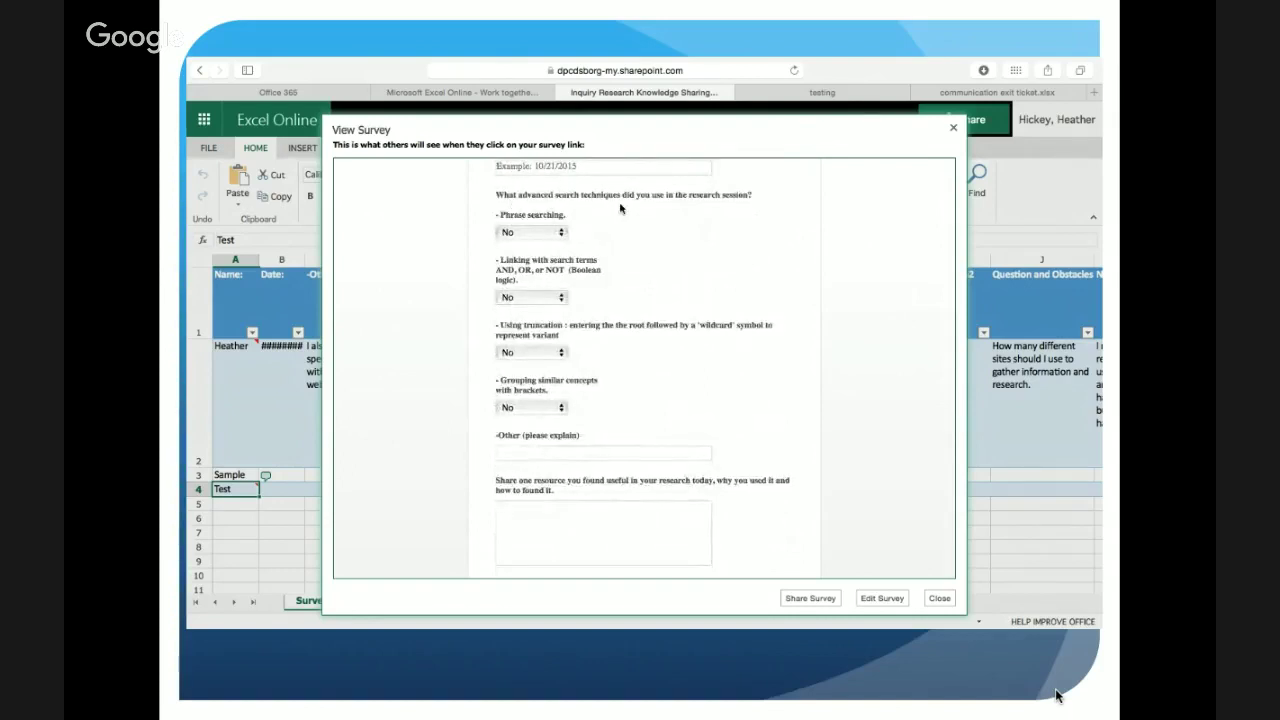
left_click(566, 233)
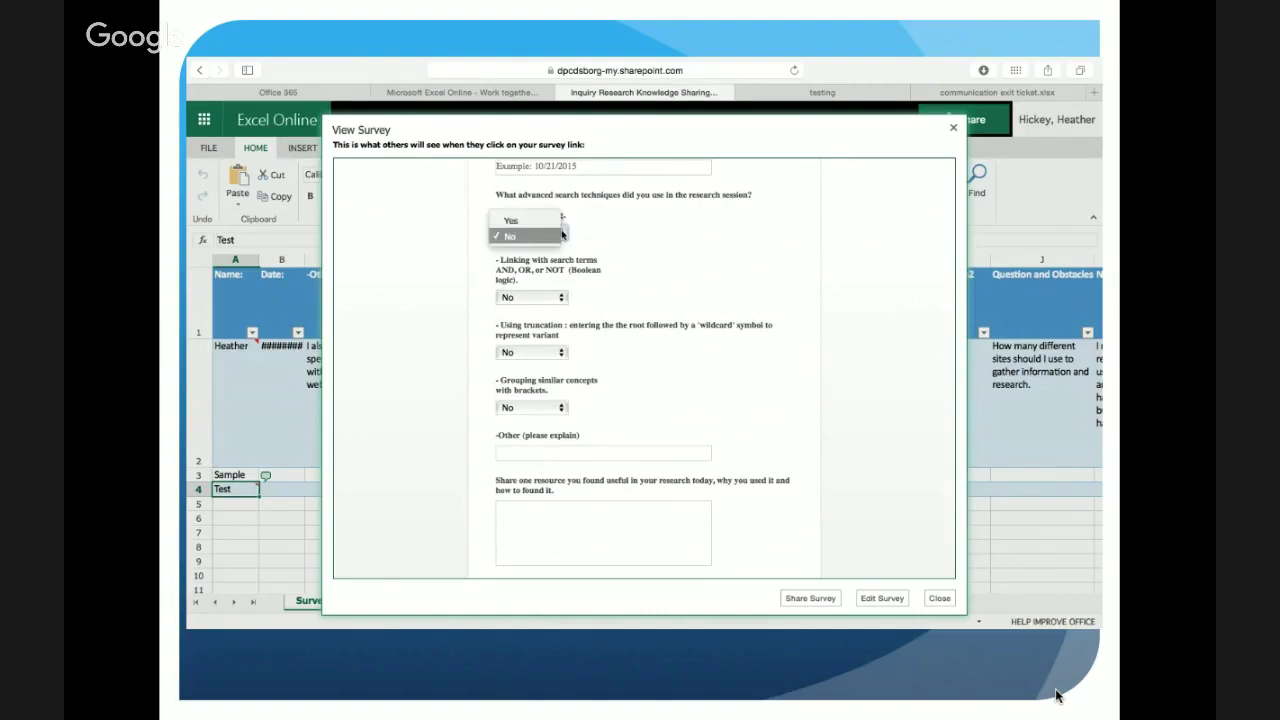
left_click(562, 233)
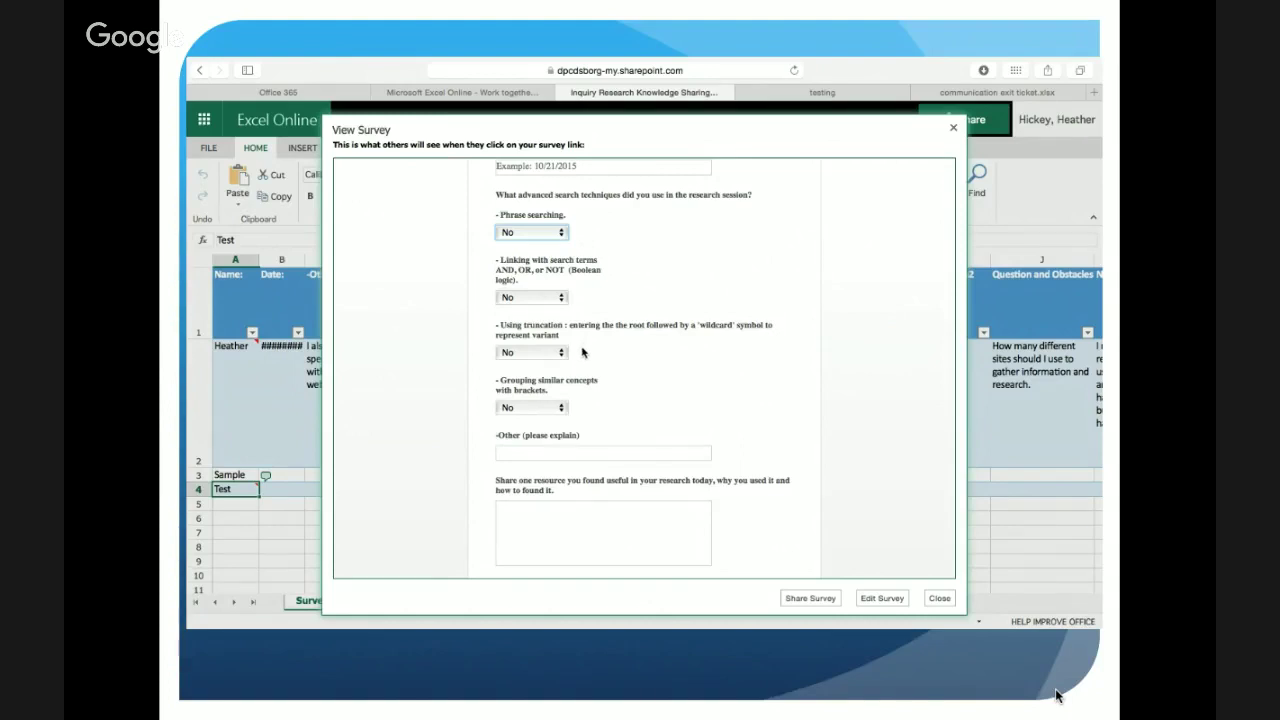
scroll(584, 408, "down", 1)
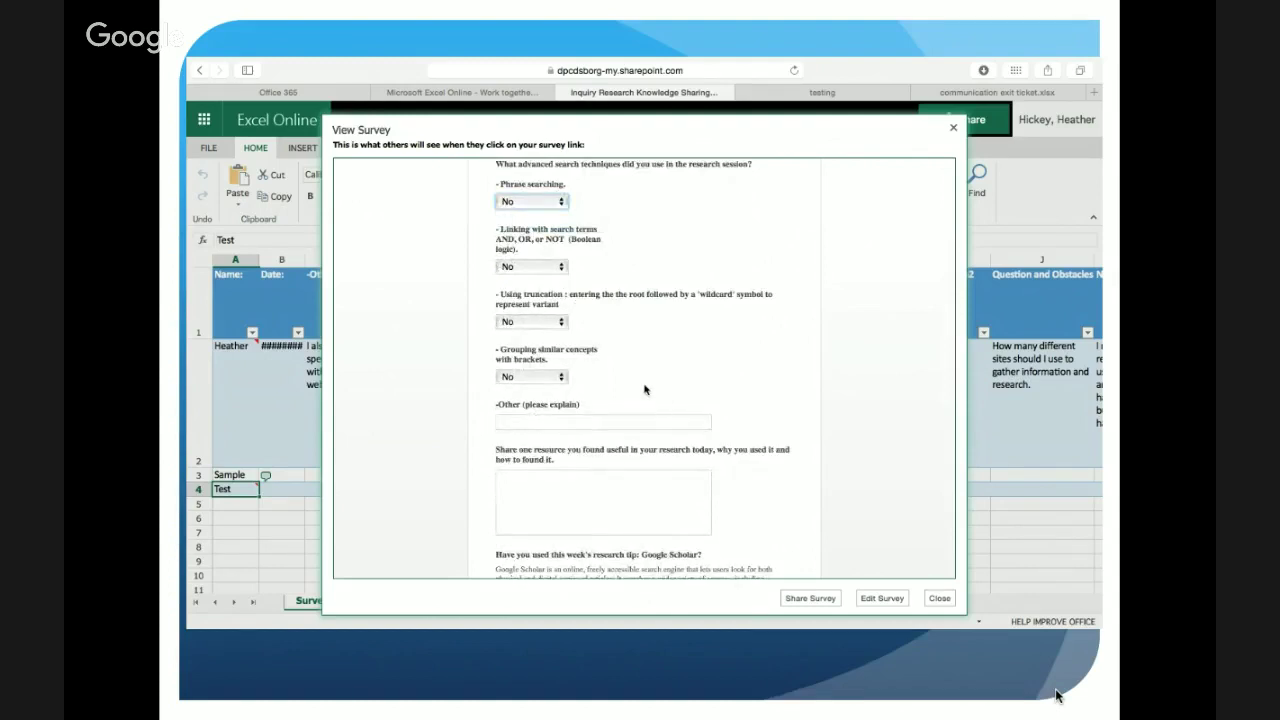
scroll(644, 389, "up", 2)
scroll(644, 387, "down", 5)
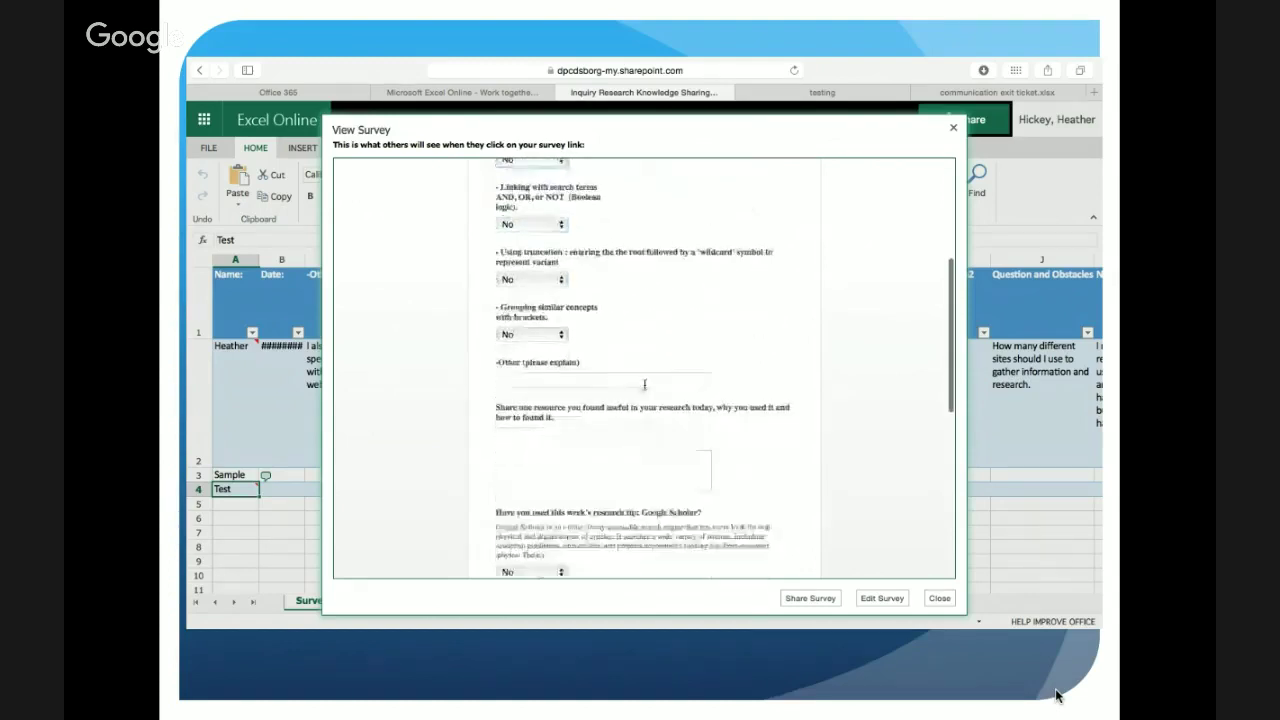
left_click(640, 383)
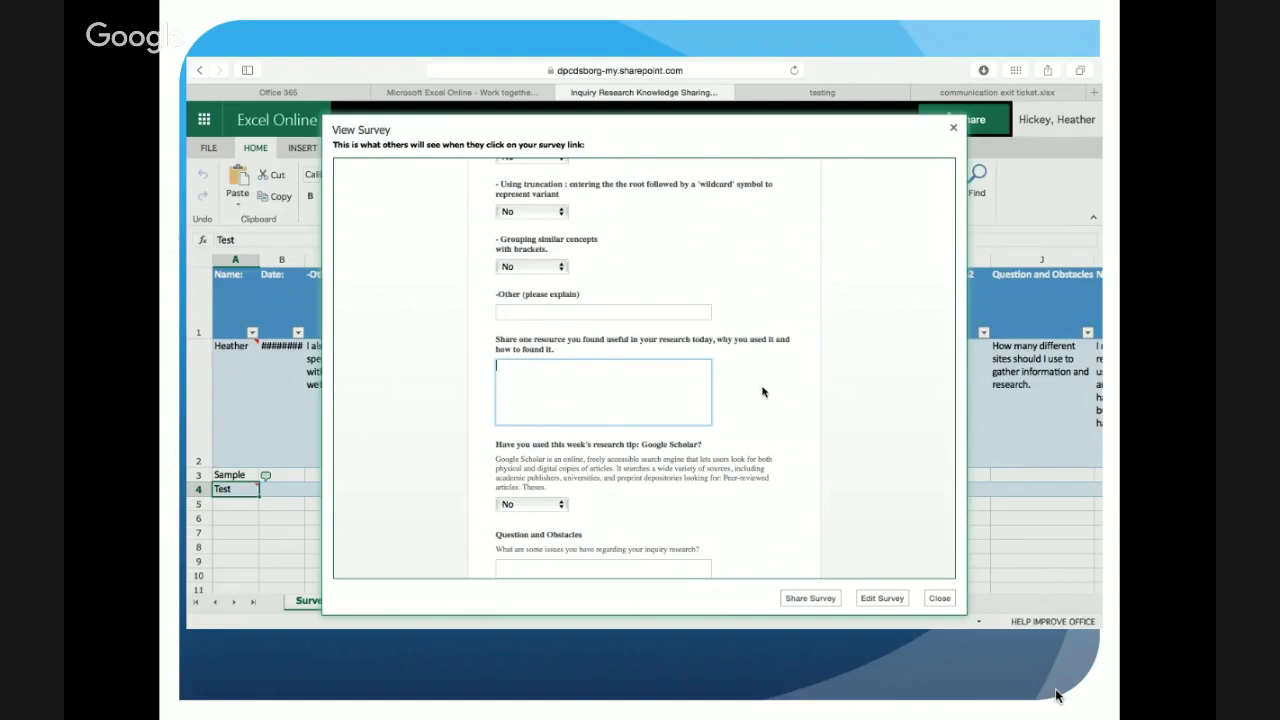
Step: Review the research survey preview down to Submit and back to the top, then close it
scroll(762, 392, "down", 2)
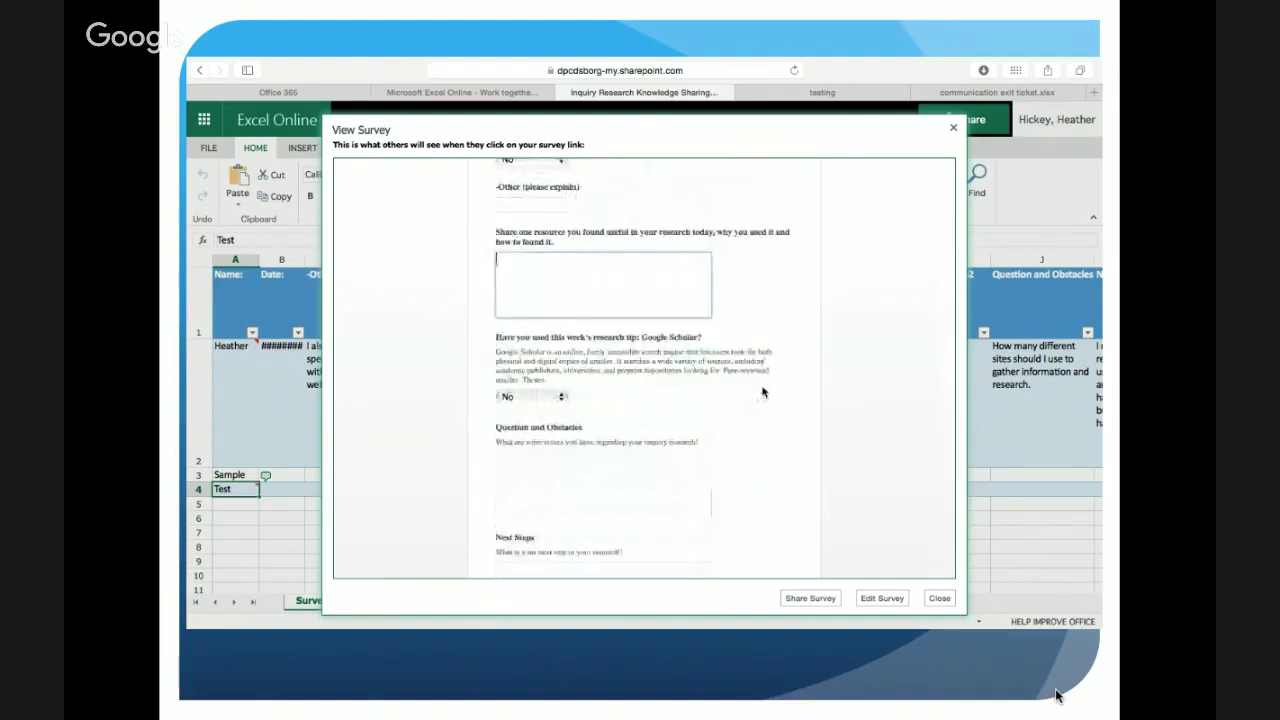
scroll(762, 392, "down", 1)
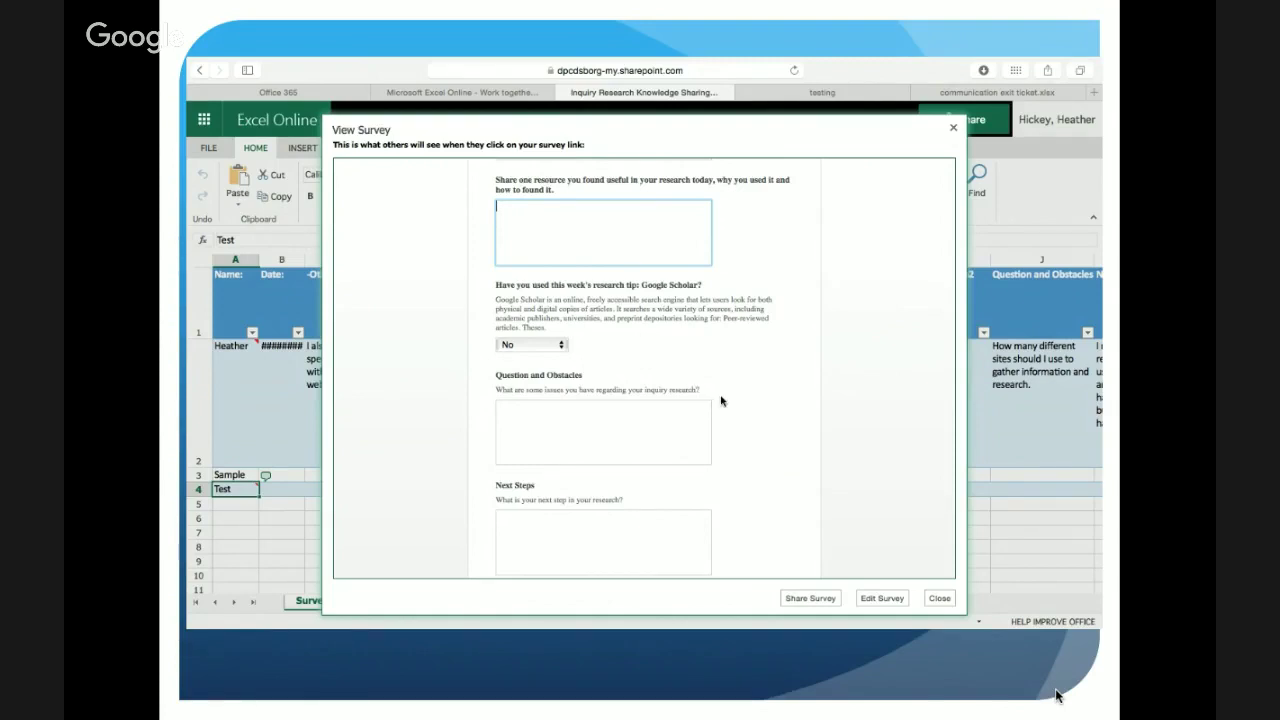
scroll(721, 401, "down", 3)
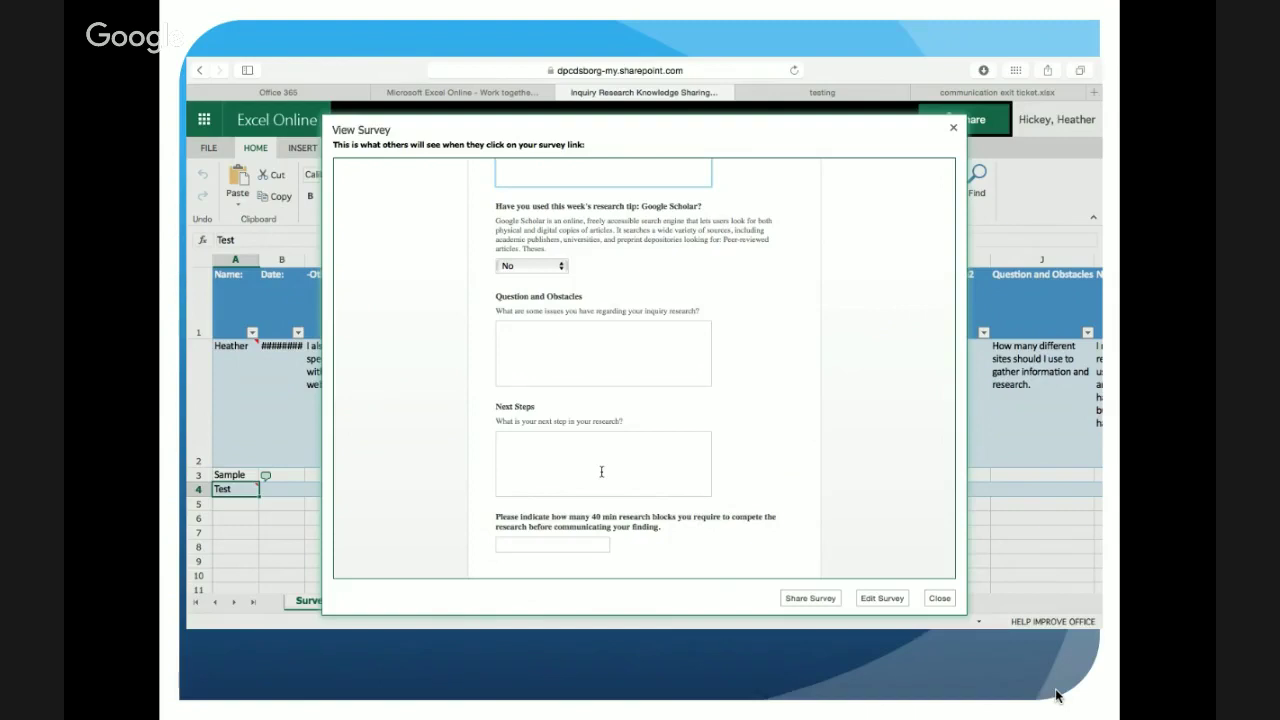
scroll(601, 471, "down", 2)
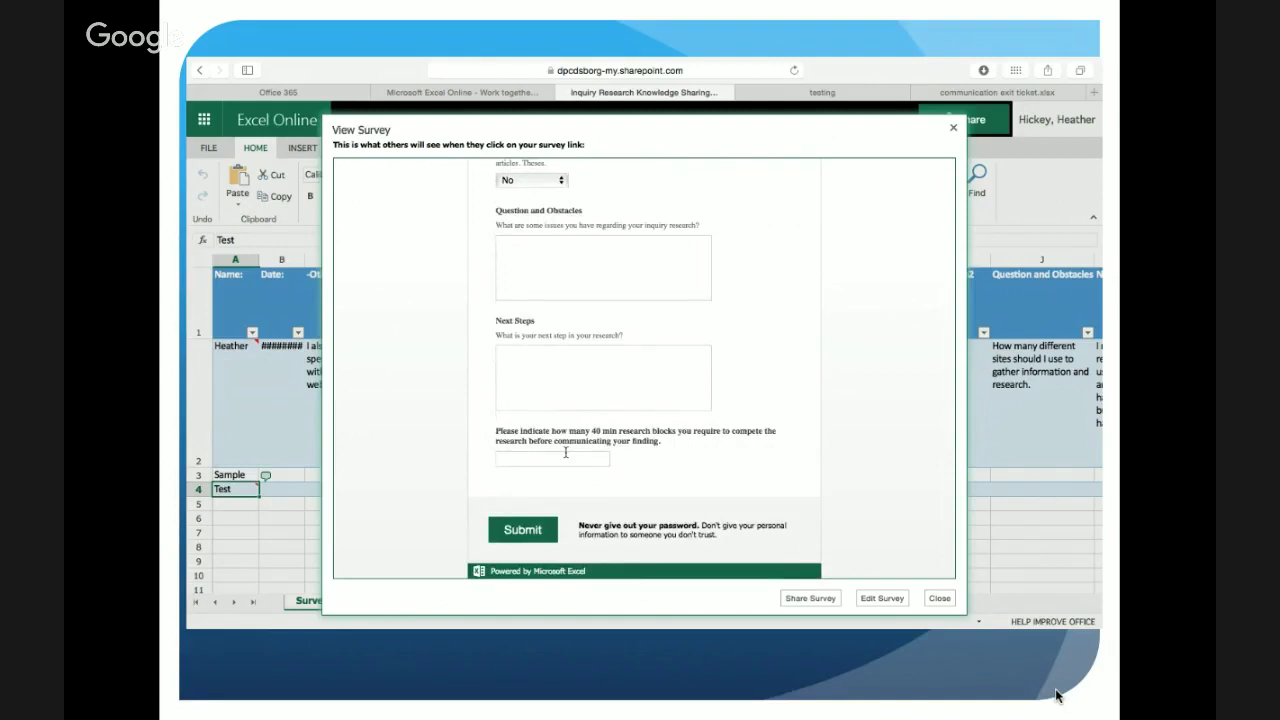
scroll(639, 447, "up", 5)
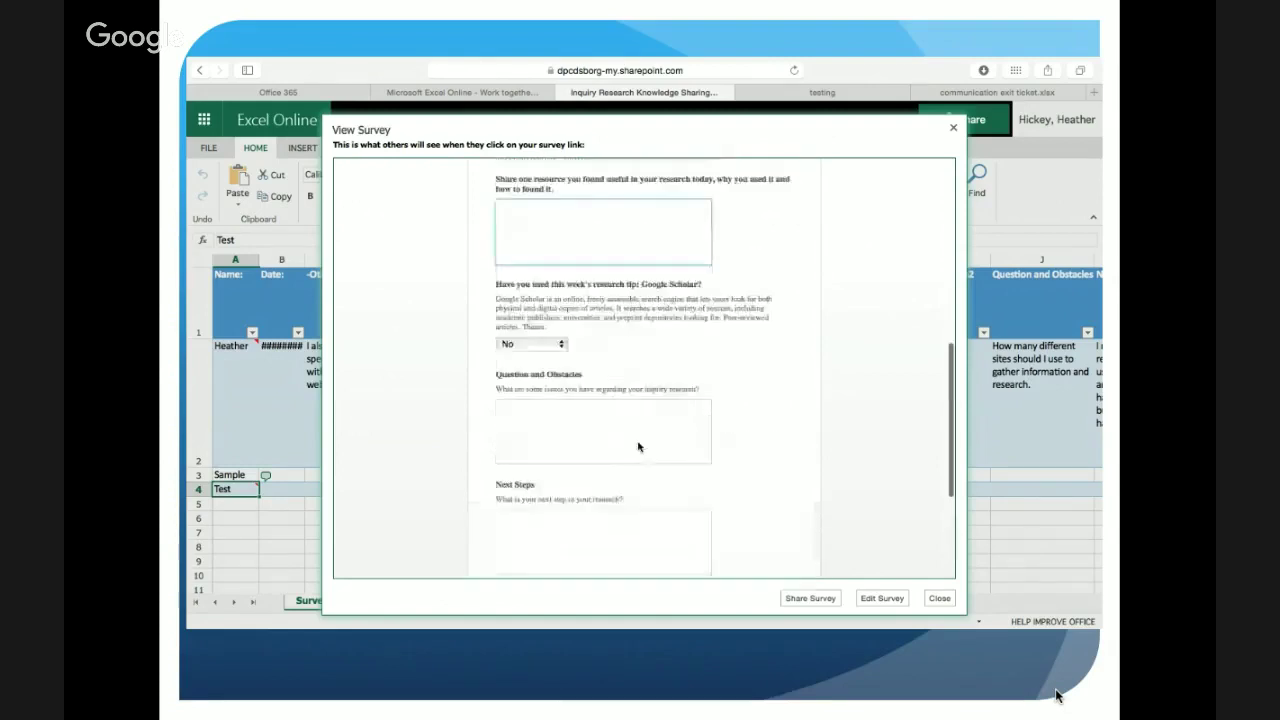
scroll(639, 447, "up", 5)
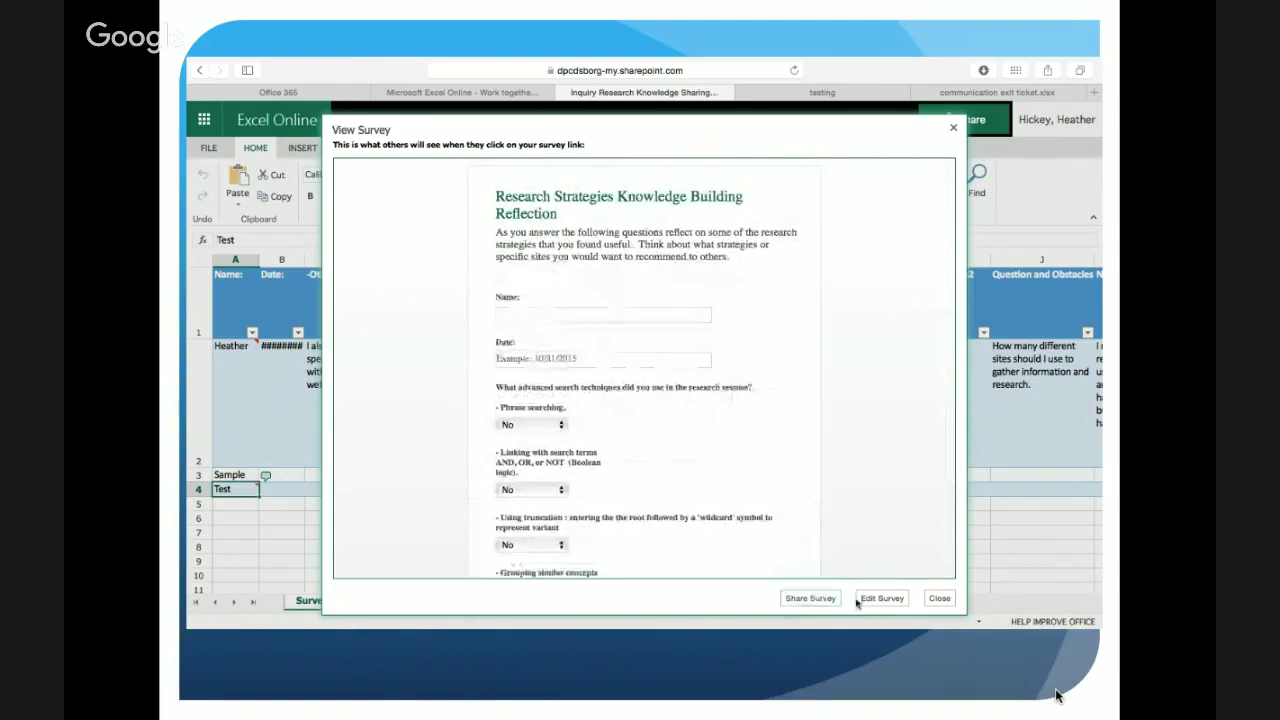
left_click(938, 599)
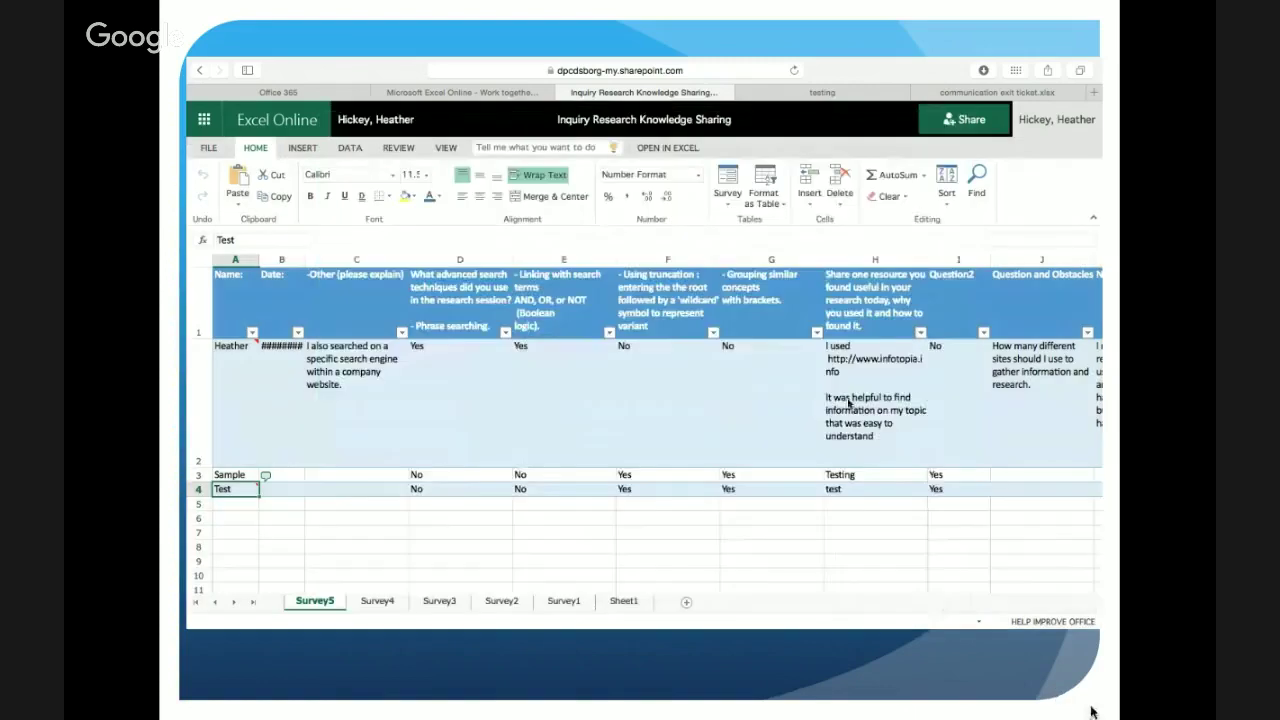
Step: Select the first respondent's name in cell A2 and show its existing comments
scroll(848, 404, "left", 10)
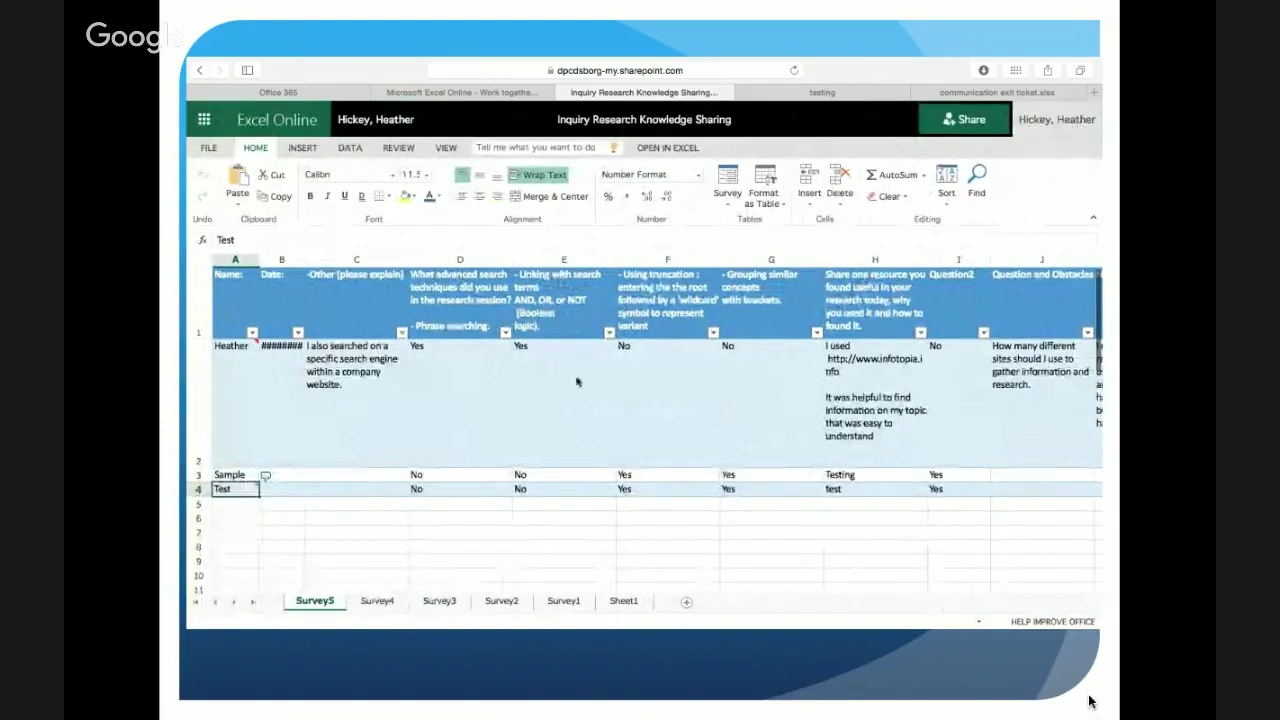
left_click(256, 345)
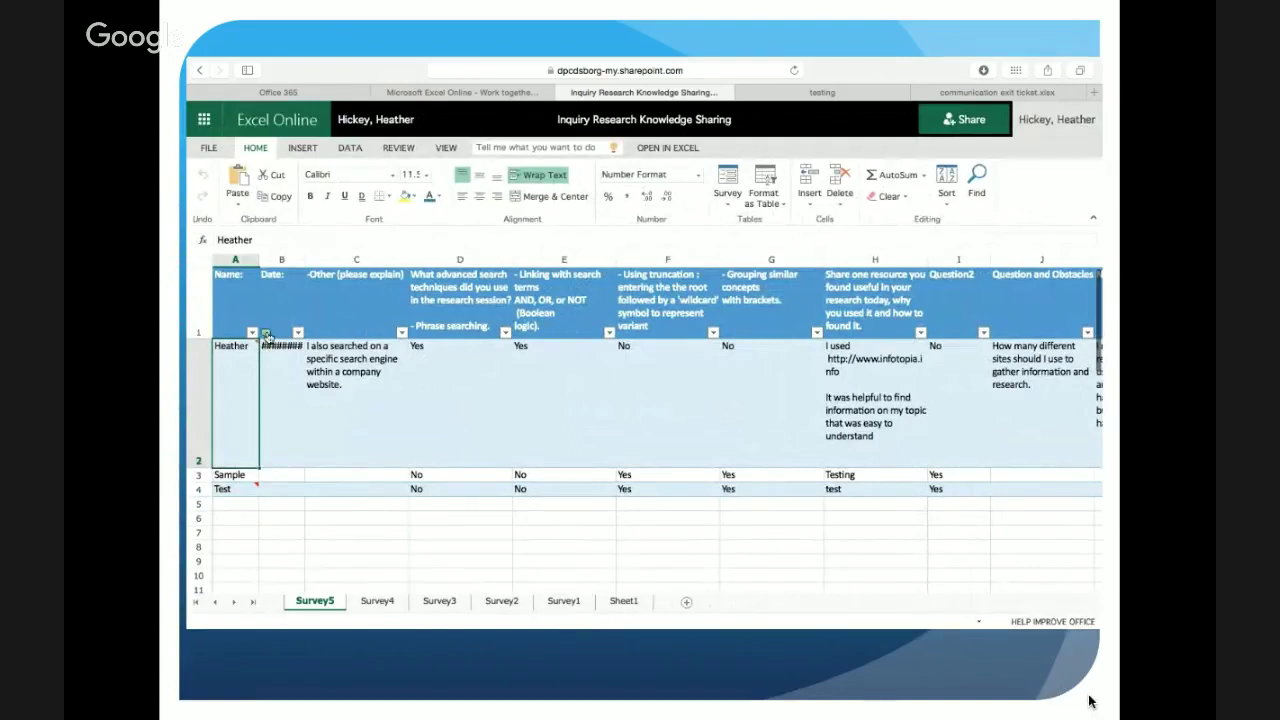
left_click(264, 338)
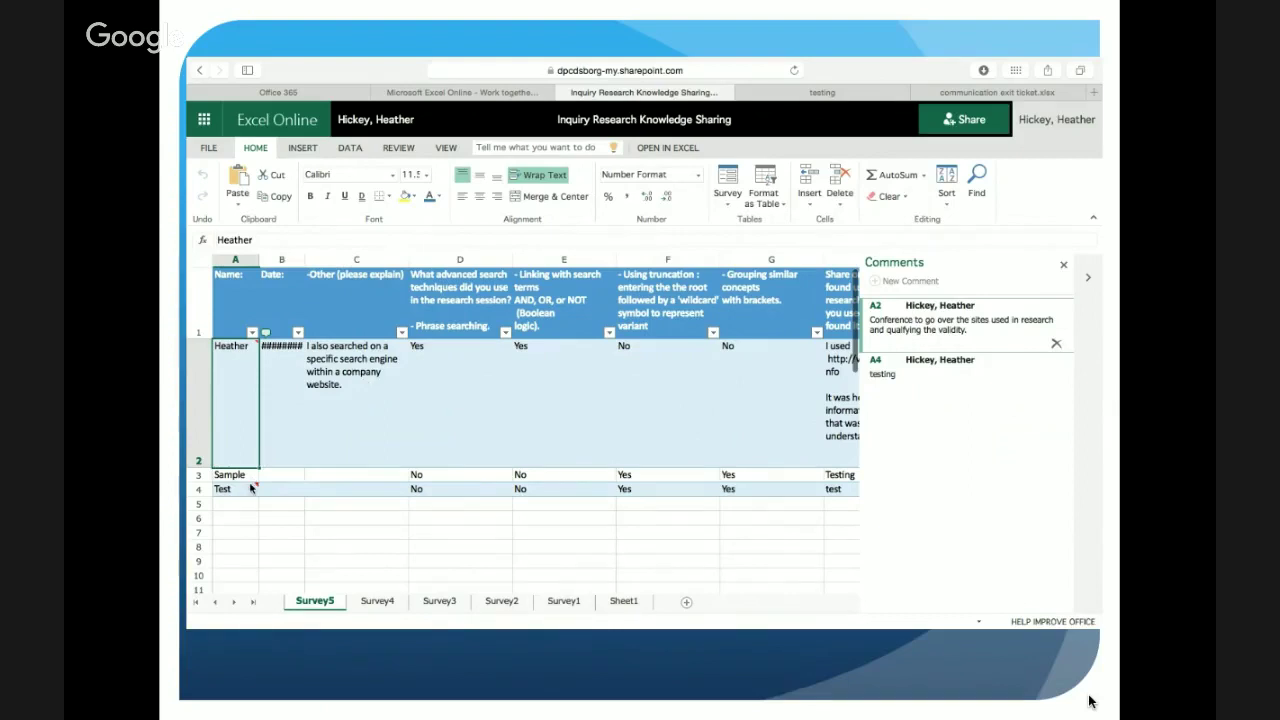
Step: Start a new comment on the other-explanation answer in cell C2
left_click(353, 392)
left_click(302, 148)
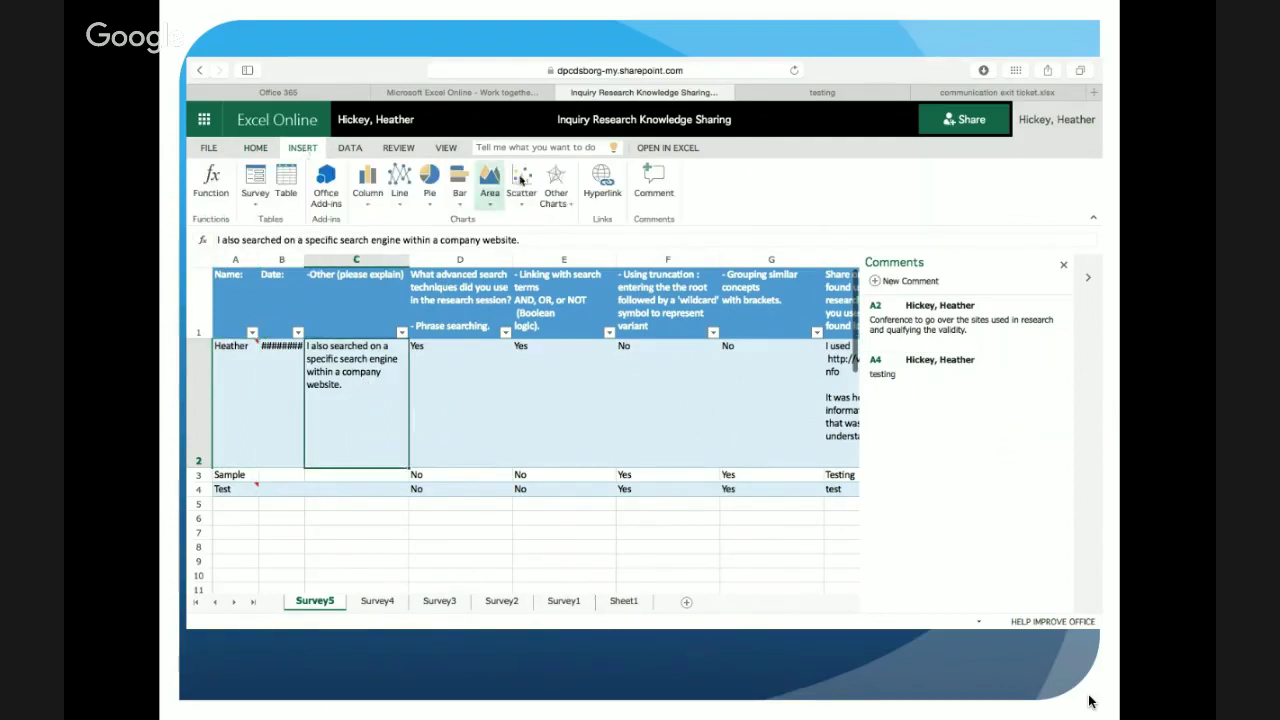
left_click(651, 183)
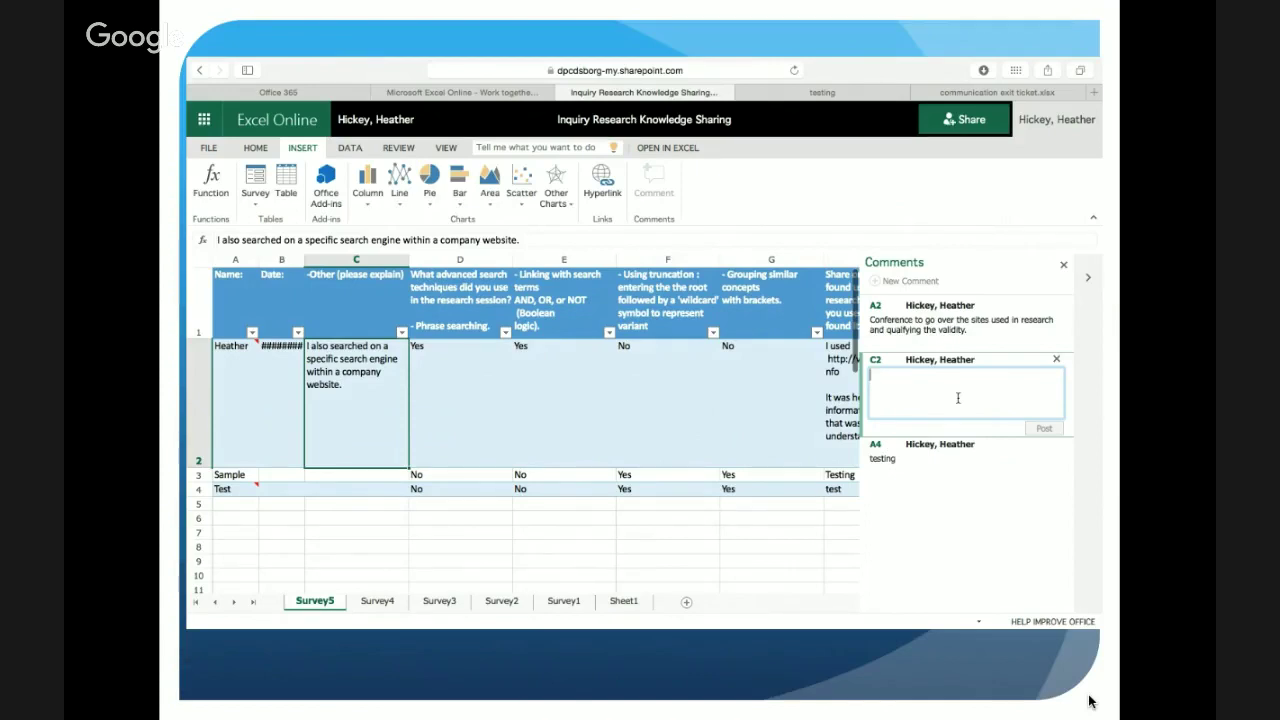
Step: Close the comments pane without adding the comment and select cell F2
left_click(1064, 267)
left_click(636, 400)
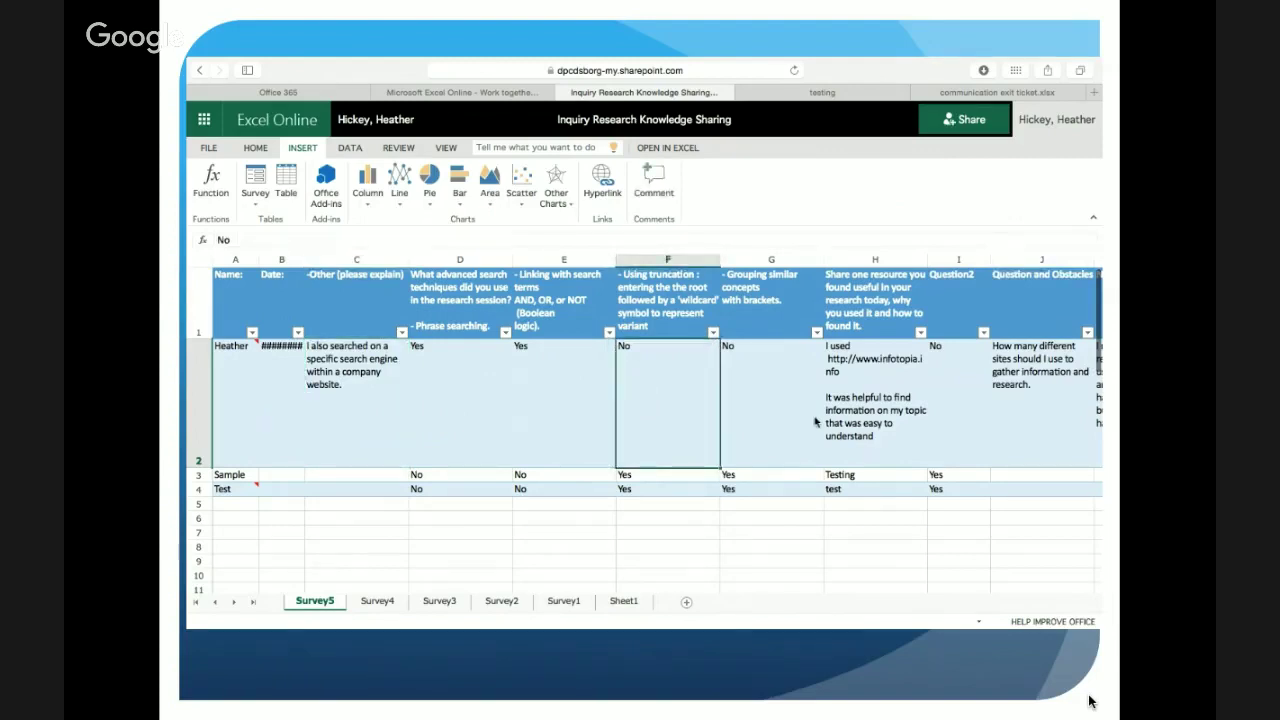
scroll(815, 422, "right", 3)
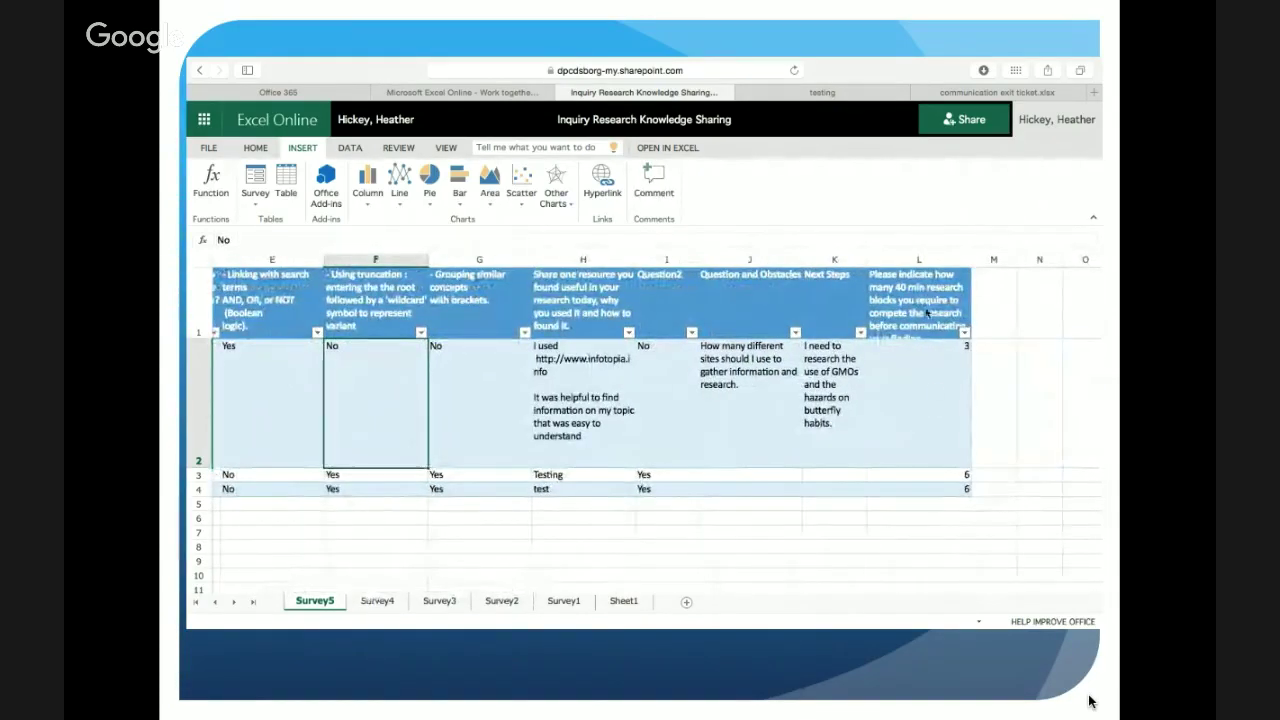
left_click(926, 376)
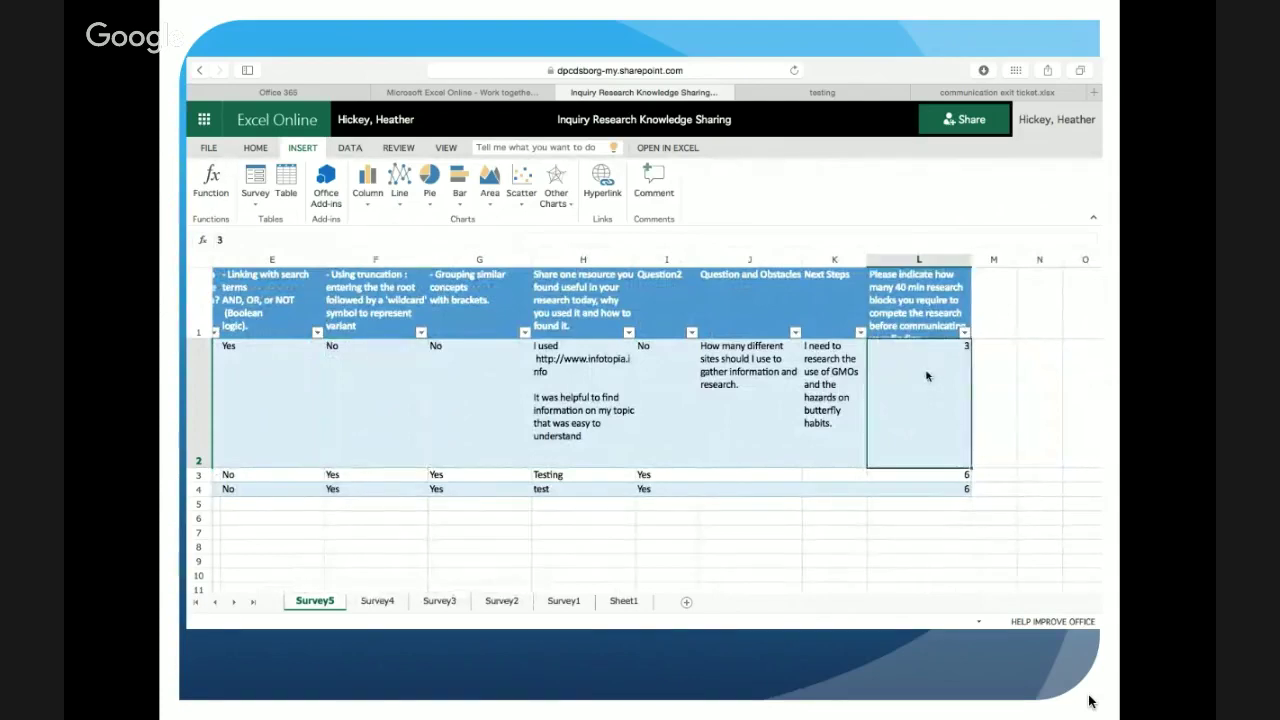
left_click(920, 491, "shift")
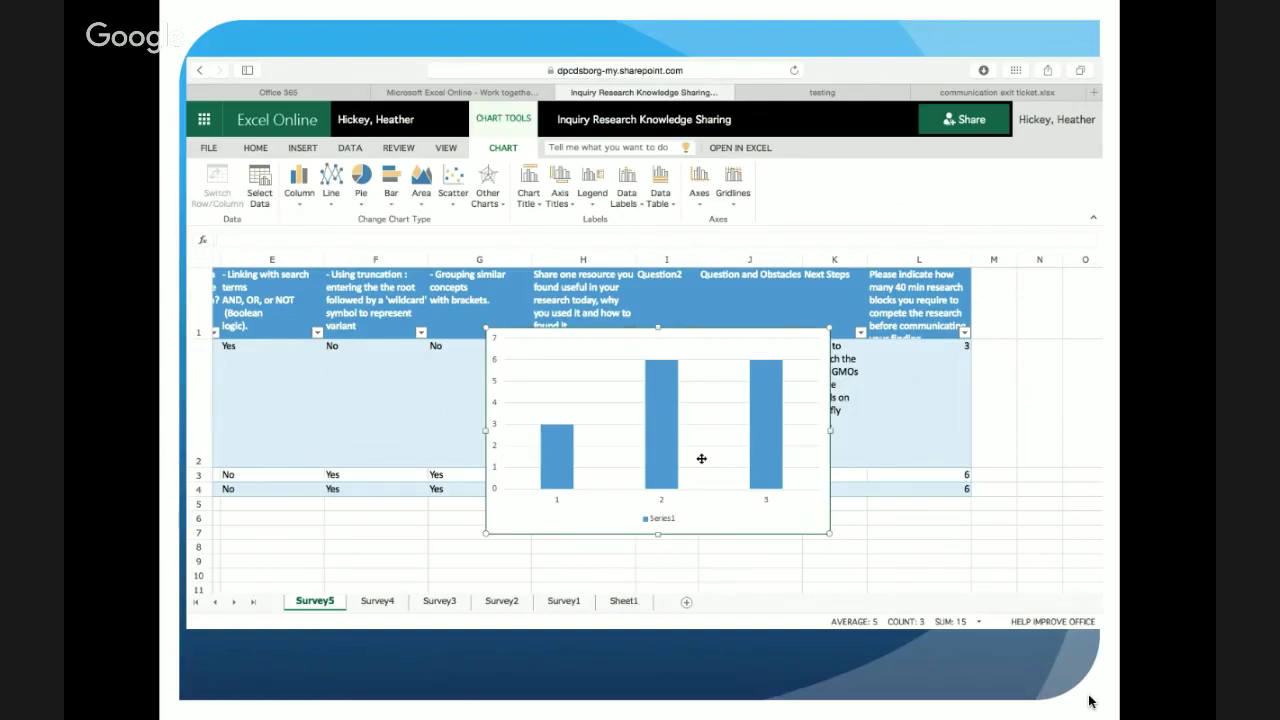
key("Delete")
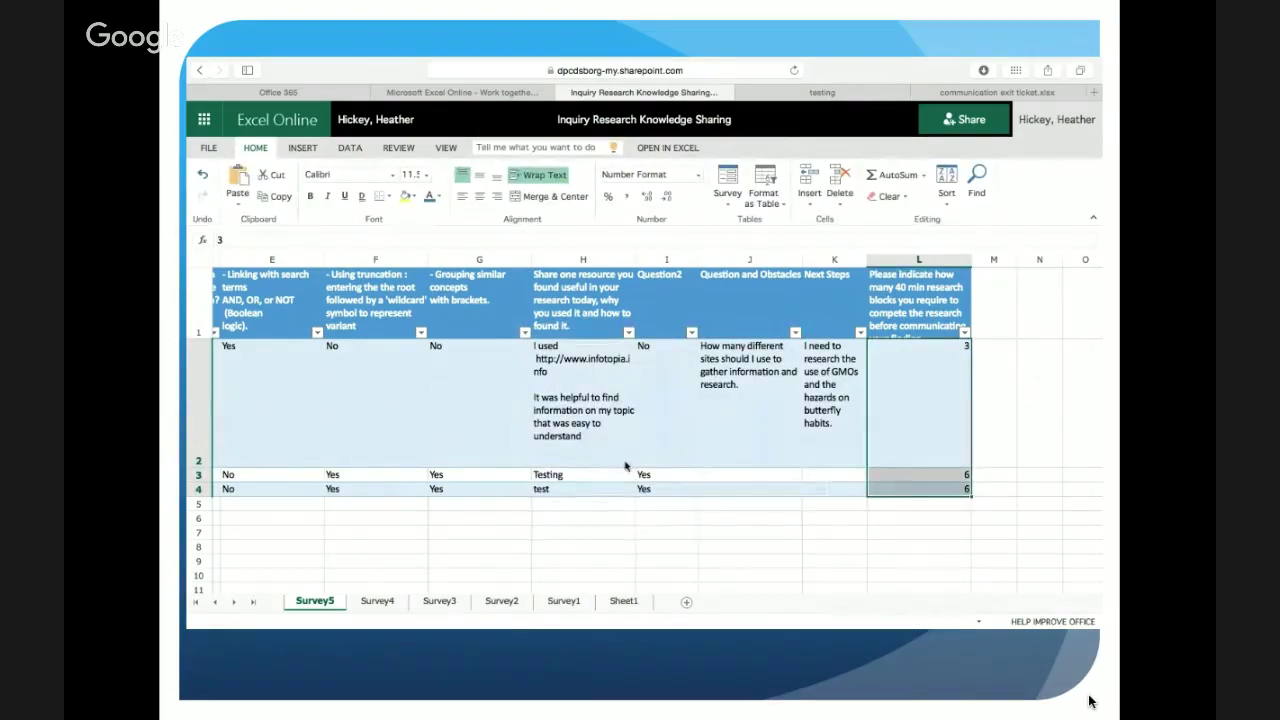
Step: Leave Excel Online through Mission Control for the Safari space with the Google Hangouts broadcast
scroll(625, 467, "left", 5)
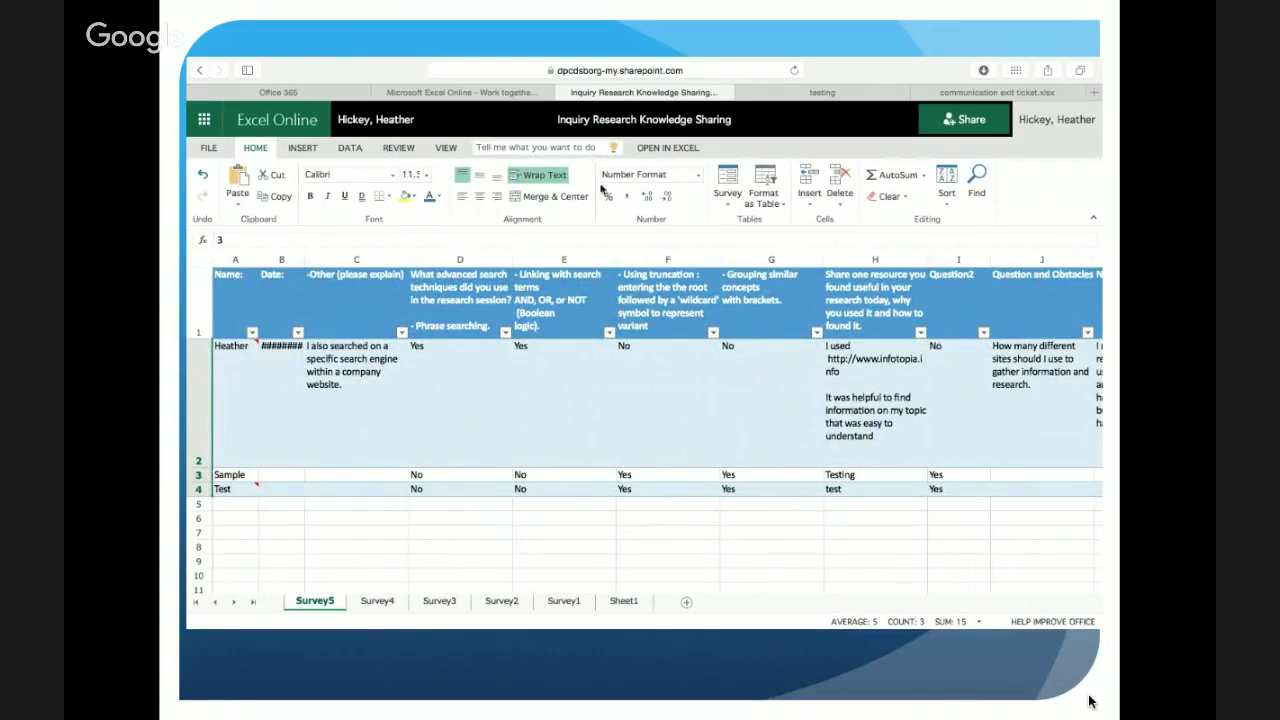
mouse_move(630, 62)
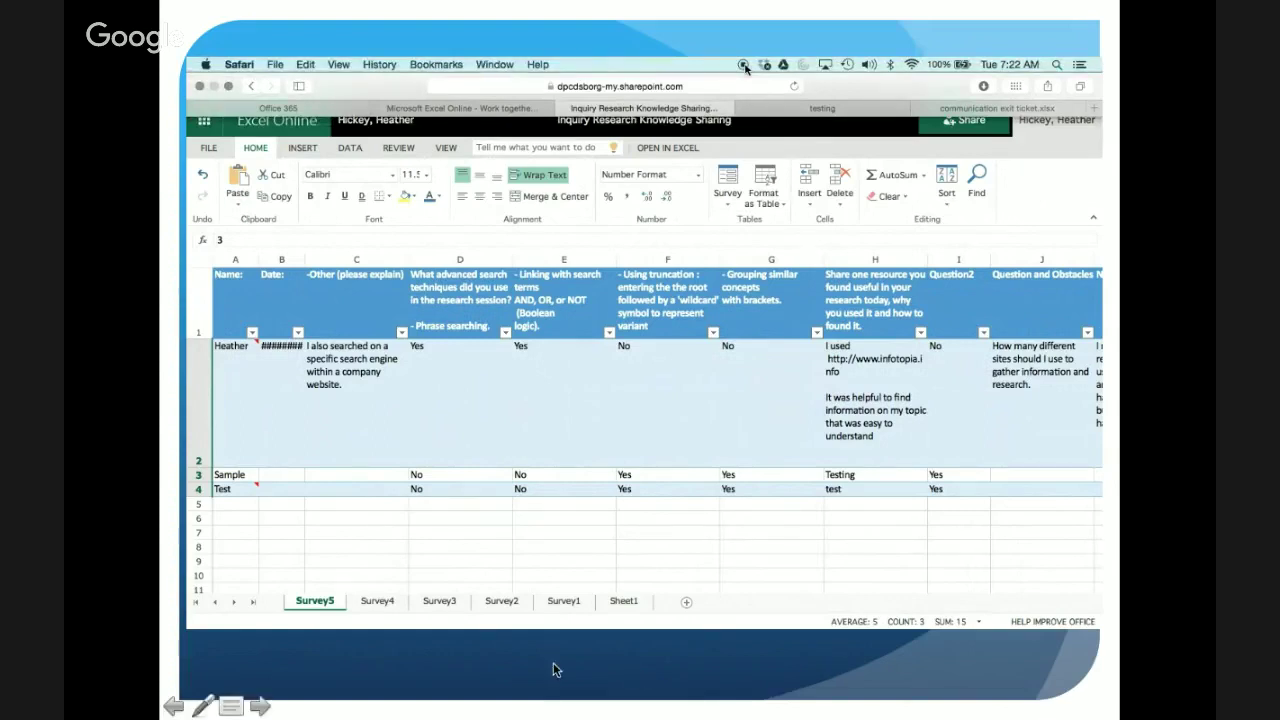
key("ctrl+Up")
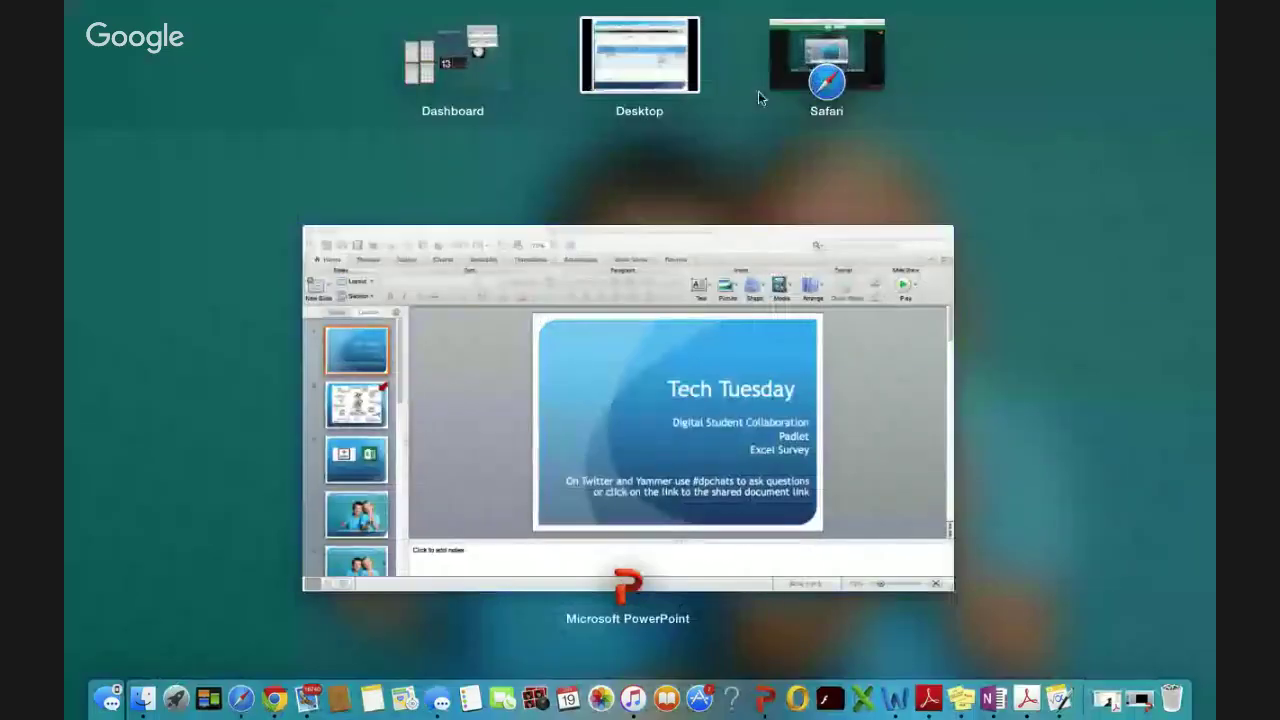
left_click(812, 78)
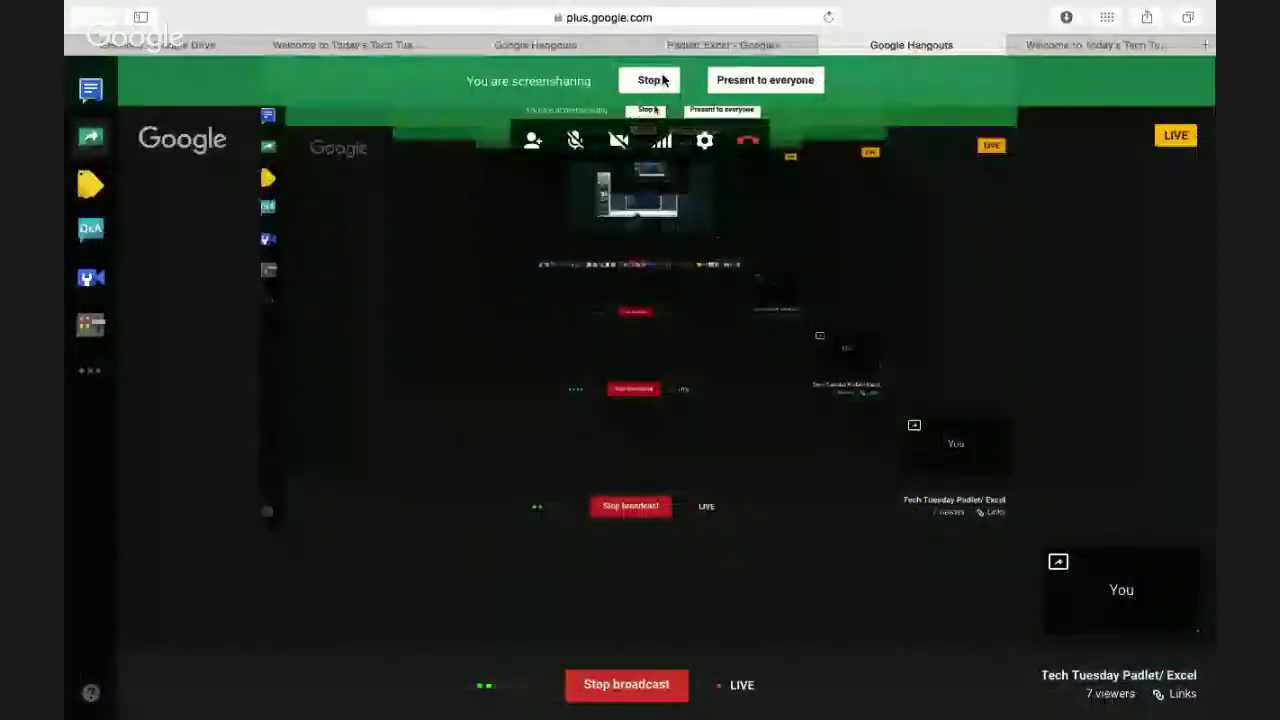